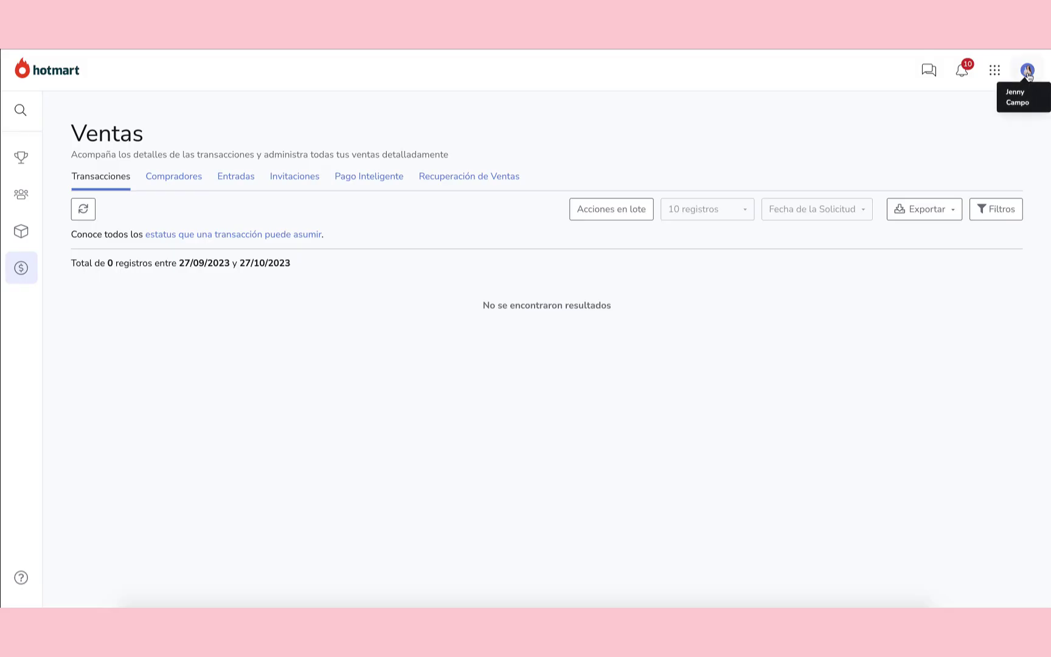
Open the account settings and look through the Datos Personales, Documentos, Datos Financieros and Preferencias sections
click(1027, 71)
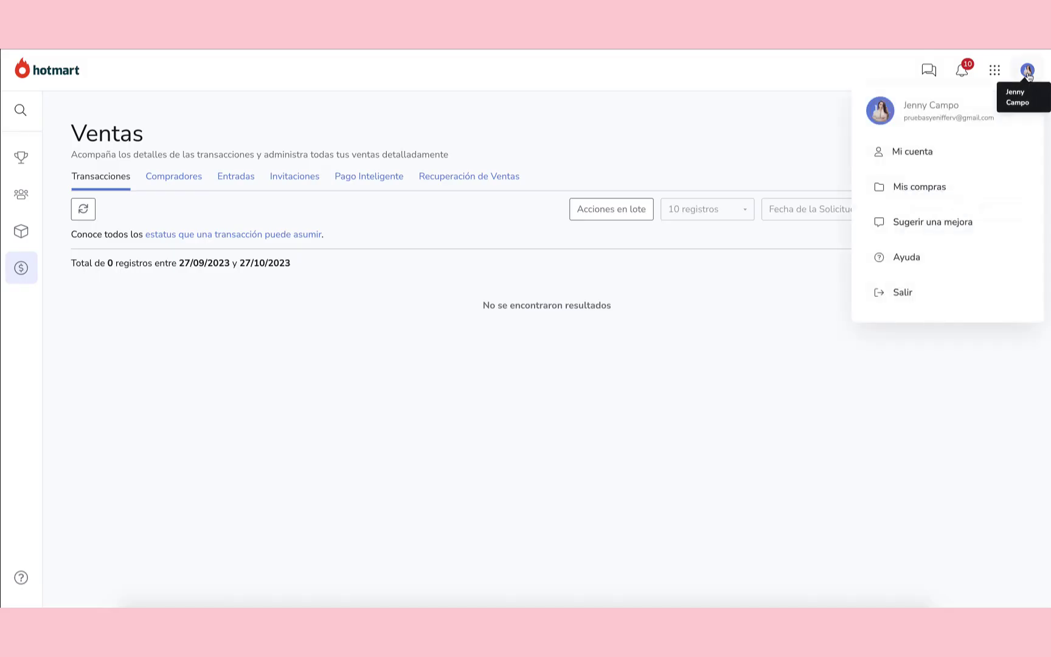
click(922, 156)
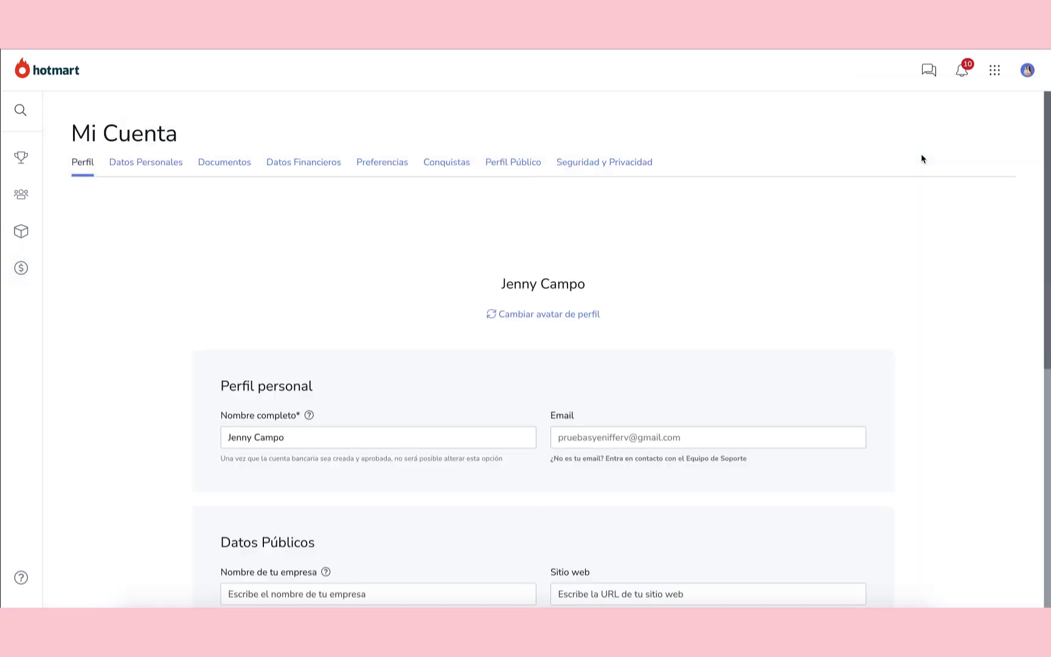
click(147, 167)
click(223, 162)
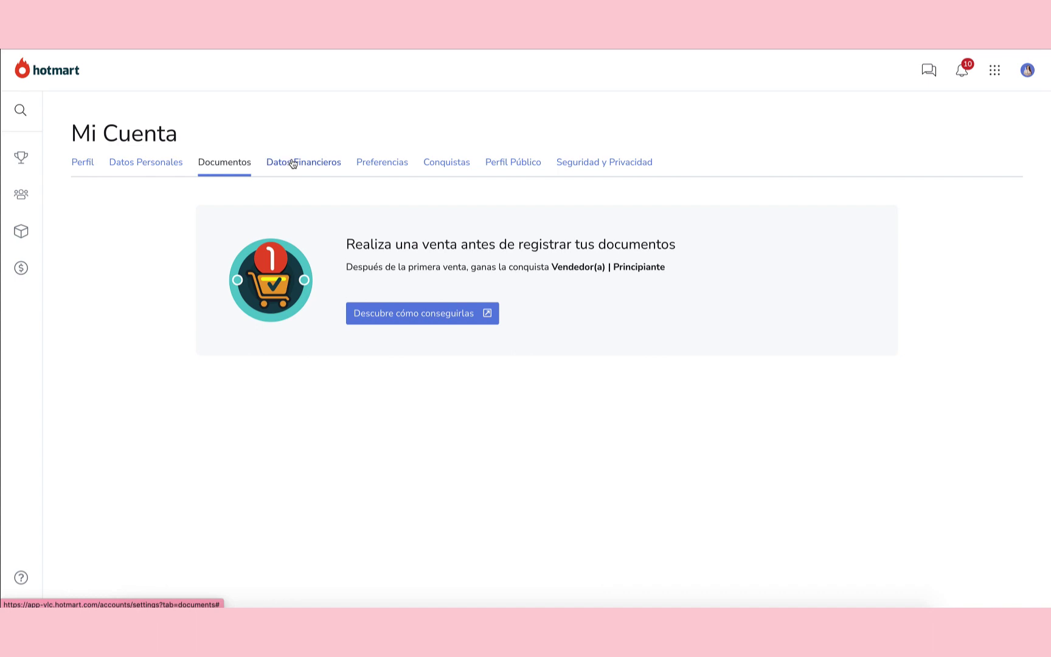
click(325, 166)
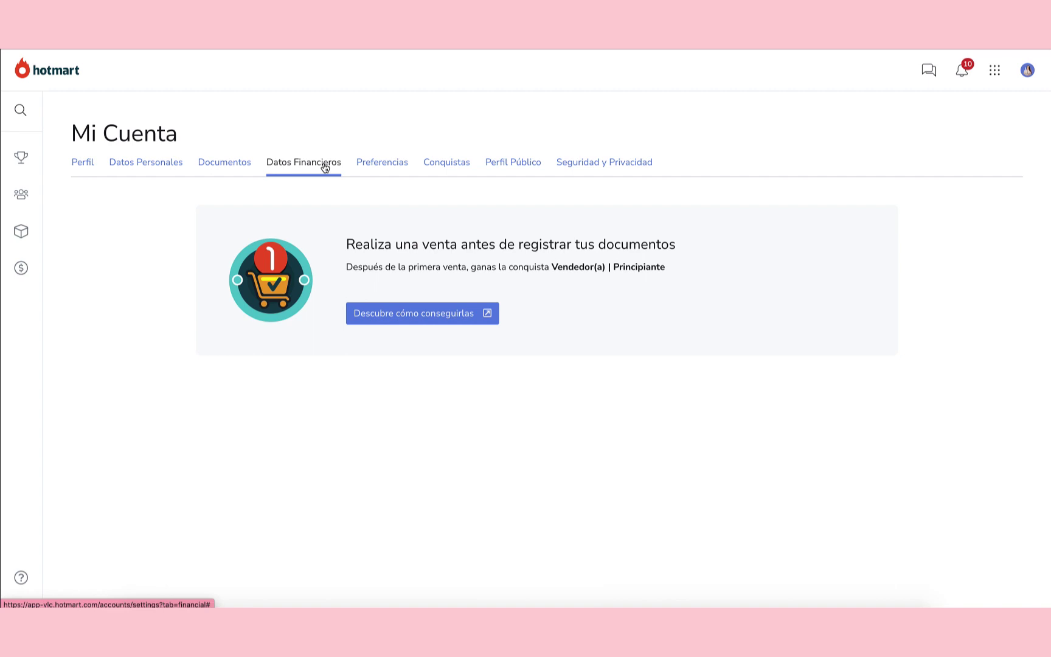
click(369, 163)
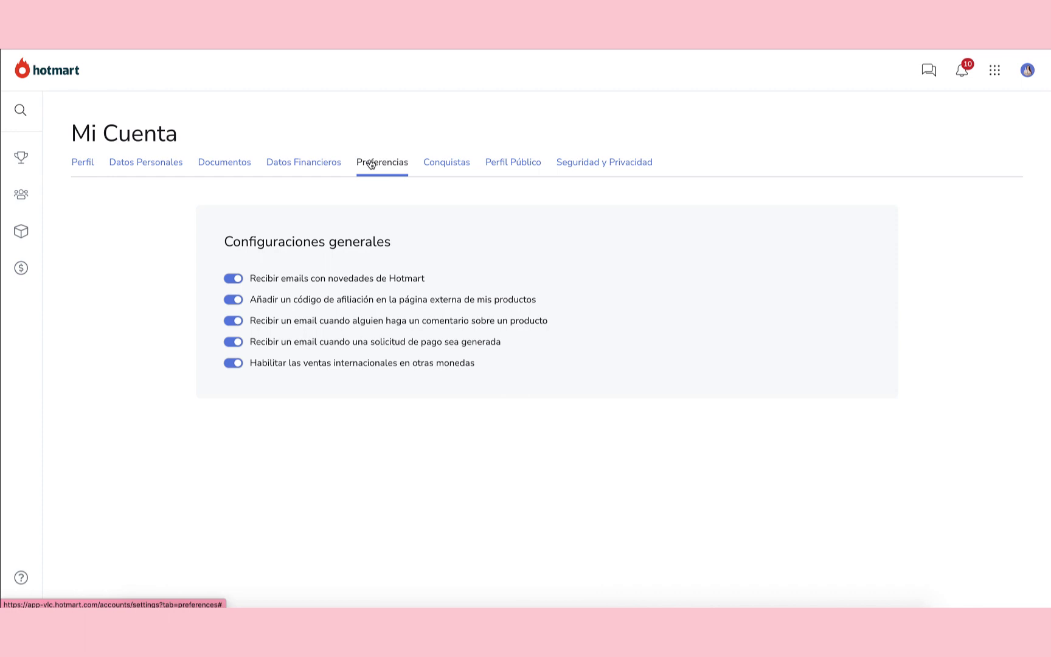
Review the full list of achievements in the account's Conquistas section
click(452, 164)
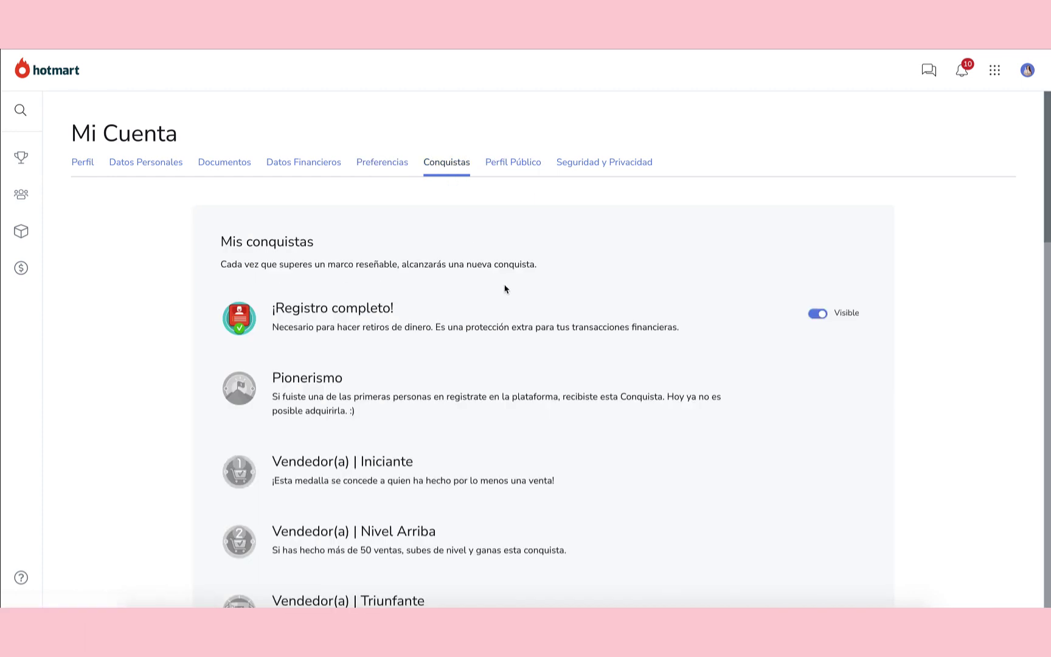
scroll(504, 290, down, 8)
scroll(504, 290, up, 8)
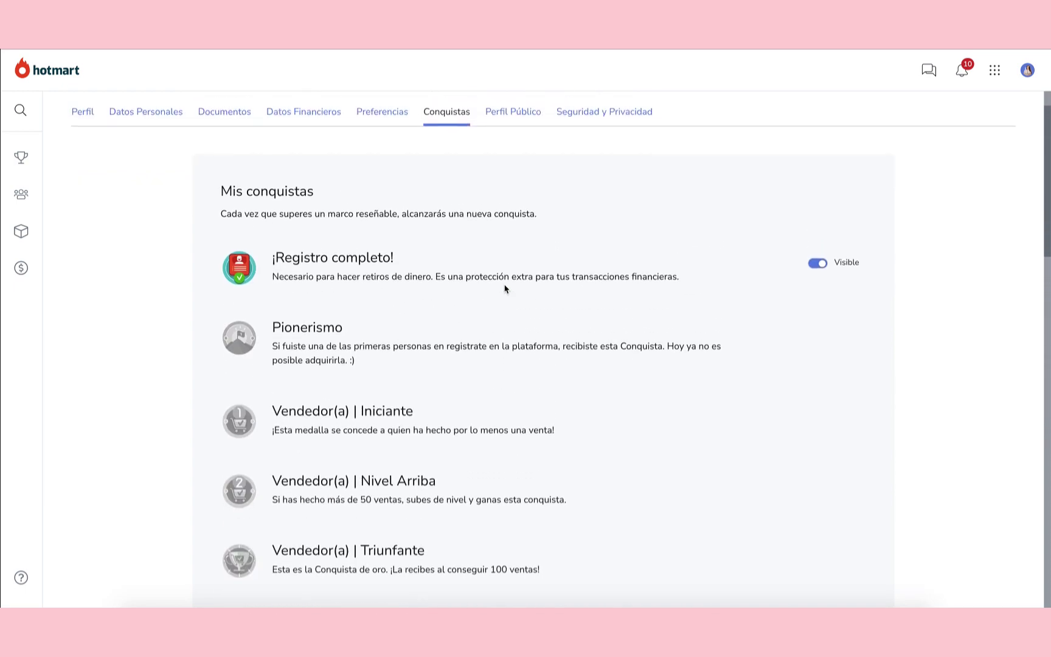
scroll(504, 290, down, 2)
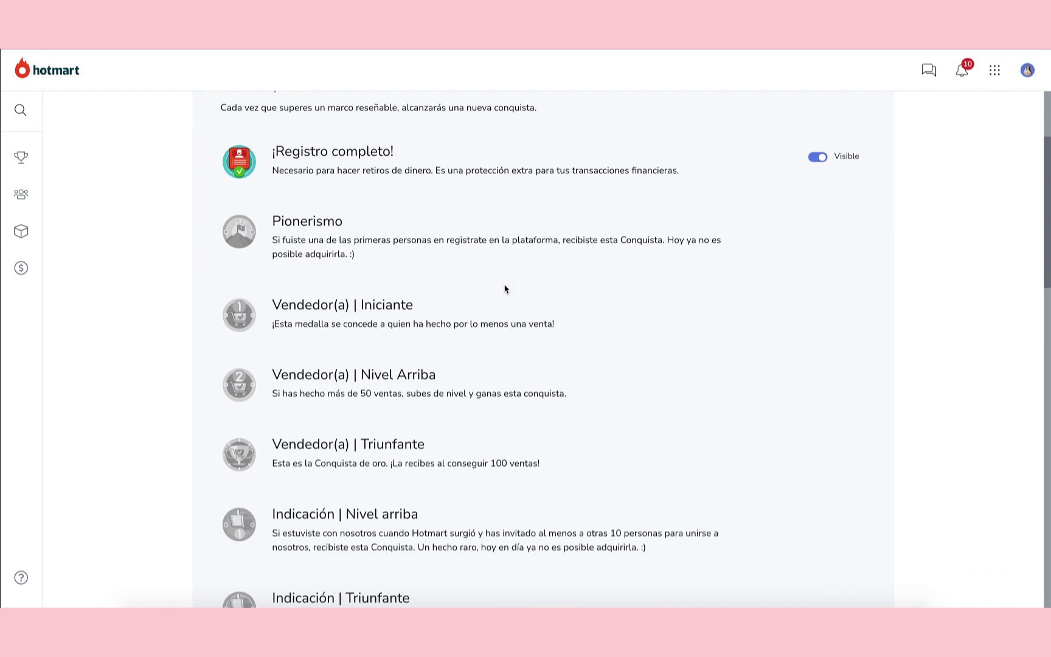
scroll(504, 289, down, 18)
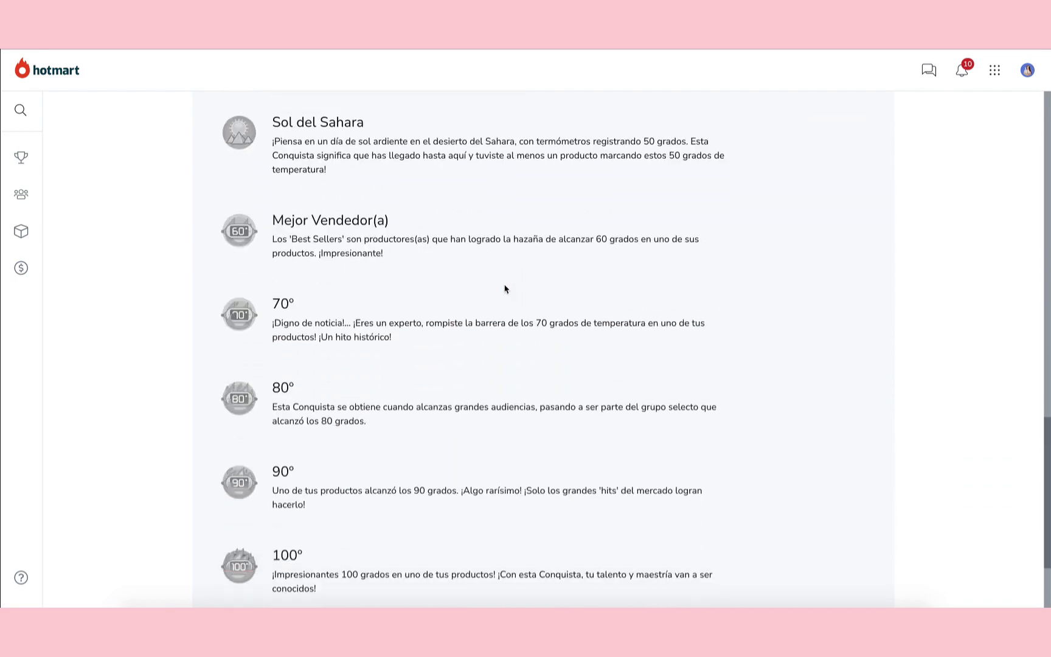
scroll(504, 290, up, 20)
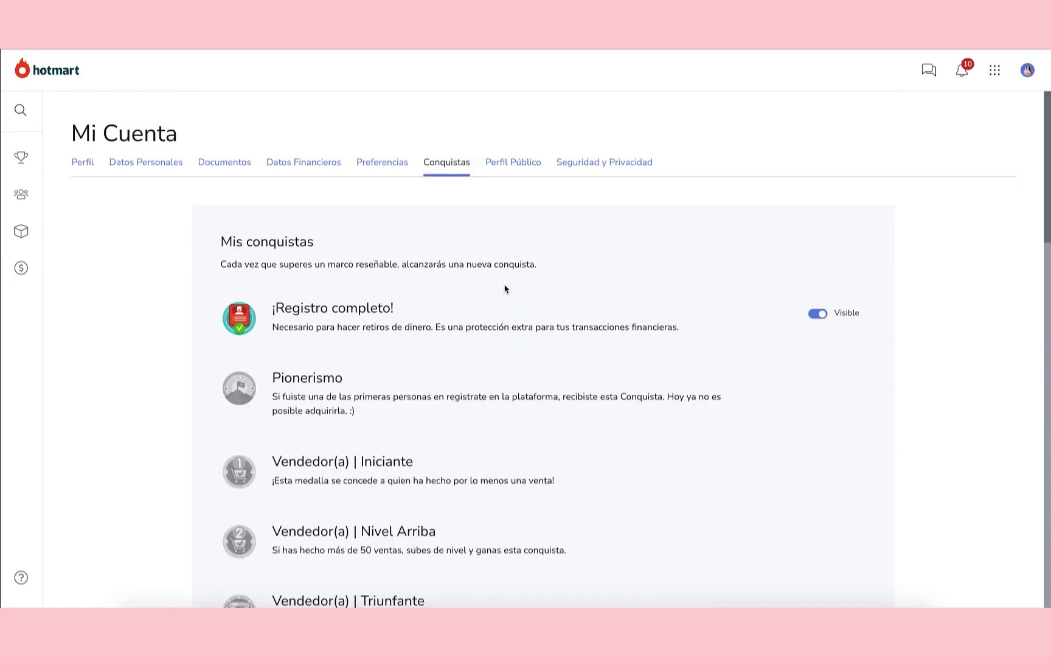
Look at the account's Perfil Público and Seguridad y Privacidad settings
click(519, 166)
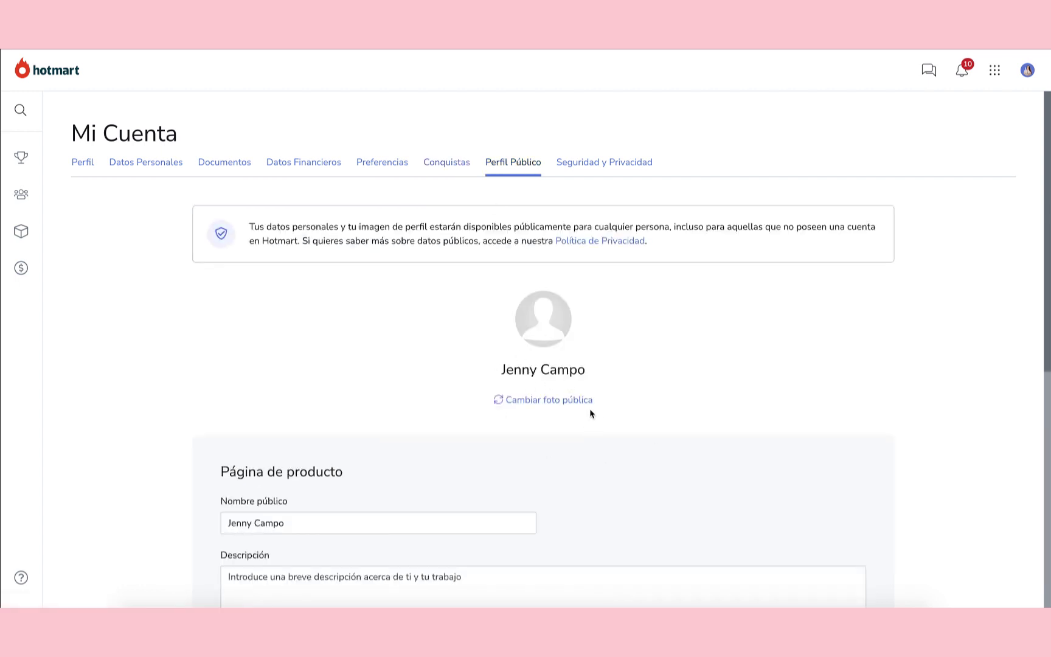
click(596, 162)
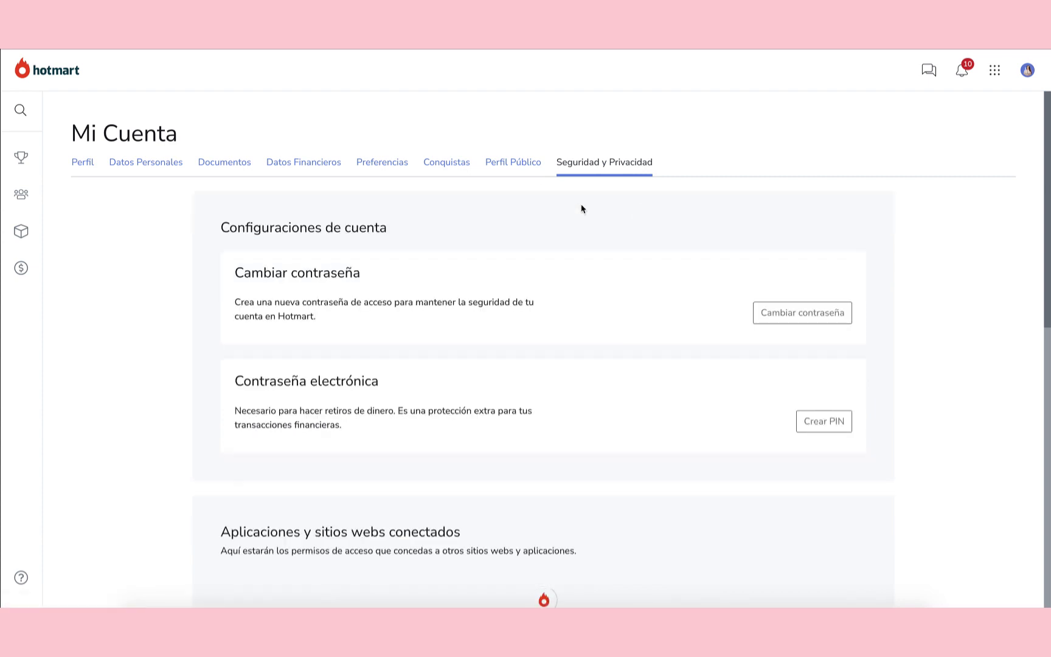
click(94, 172)
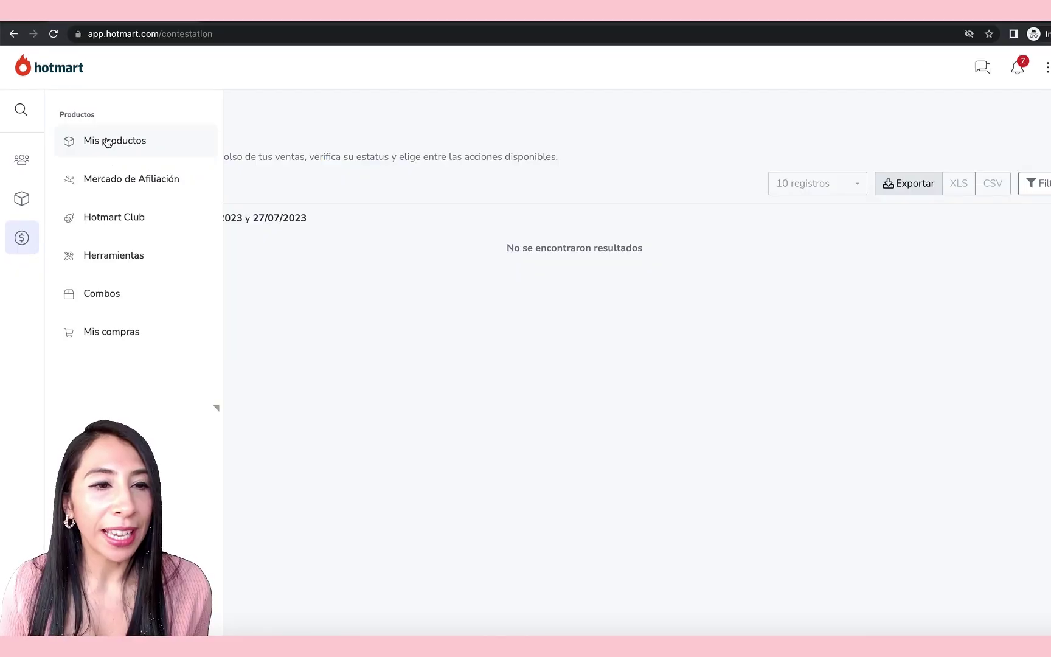
Start creating a new product in the Curso Online format from Mis productos
click(110, 142)
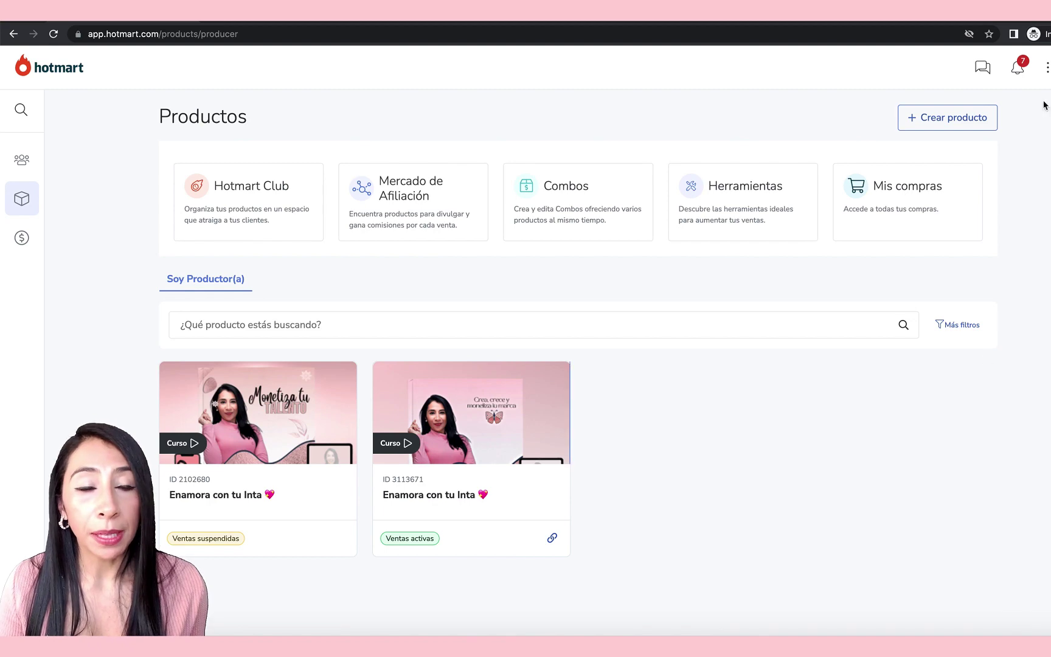
click(954, 121)
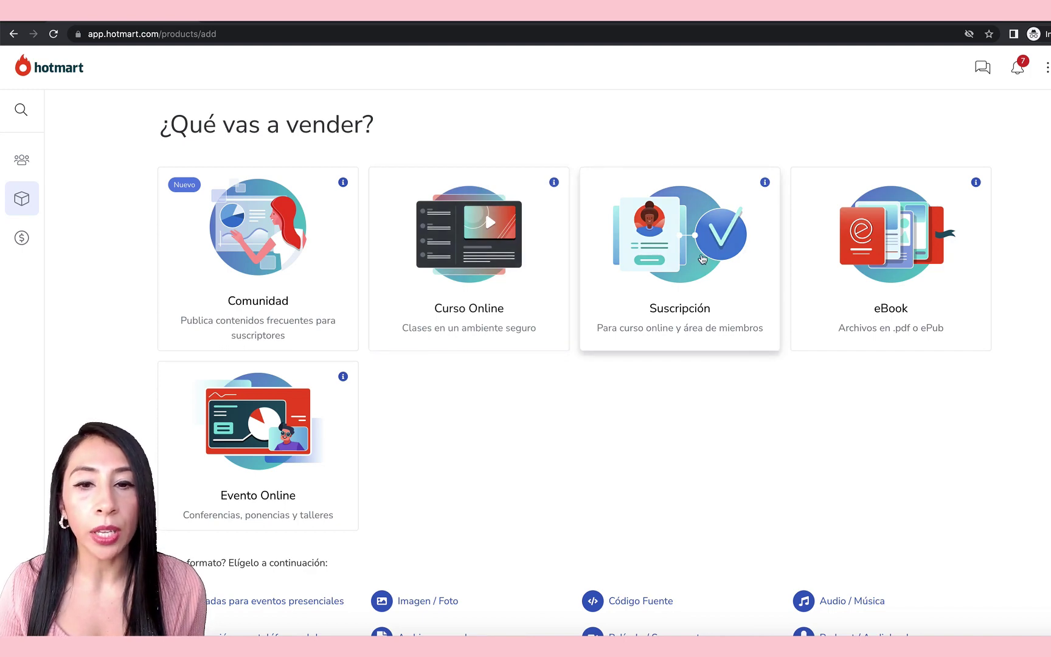
click(477, 251)
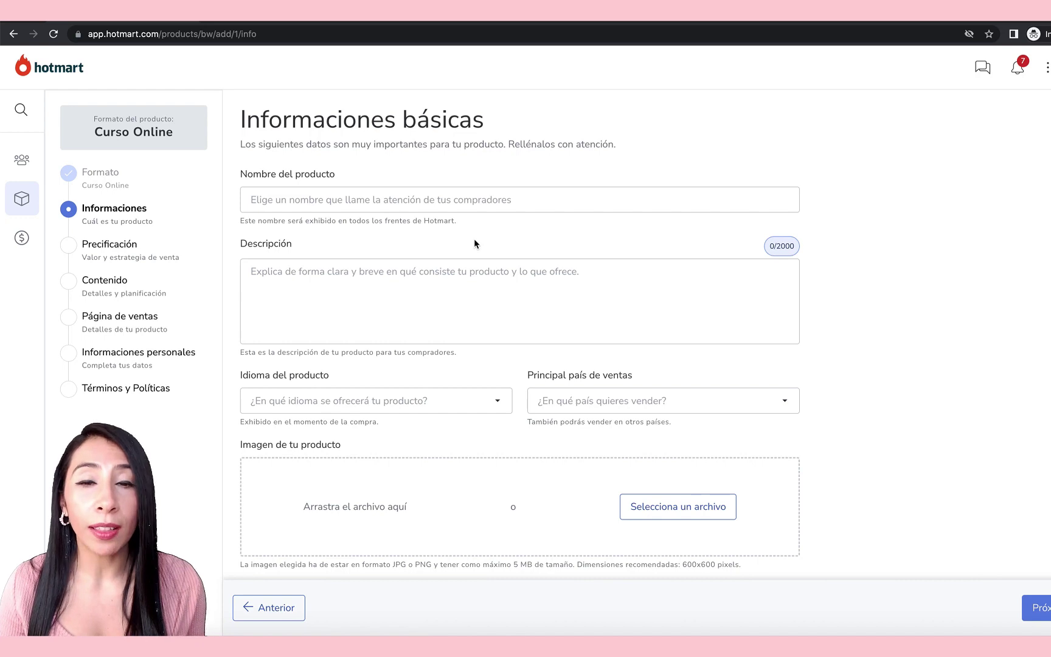
Name the product "Digital Business Academy" with a star emoji in front of the name
click(451, 204)
text(Digital Business Academy)
right_click(250, 200)
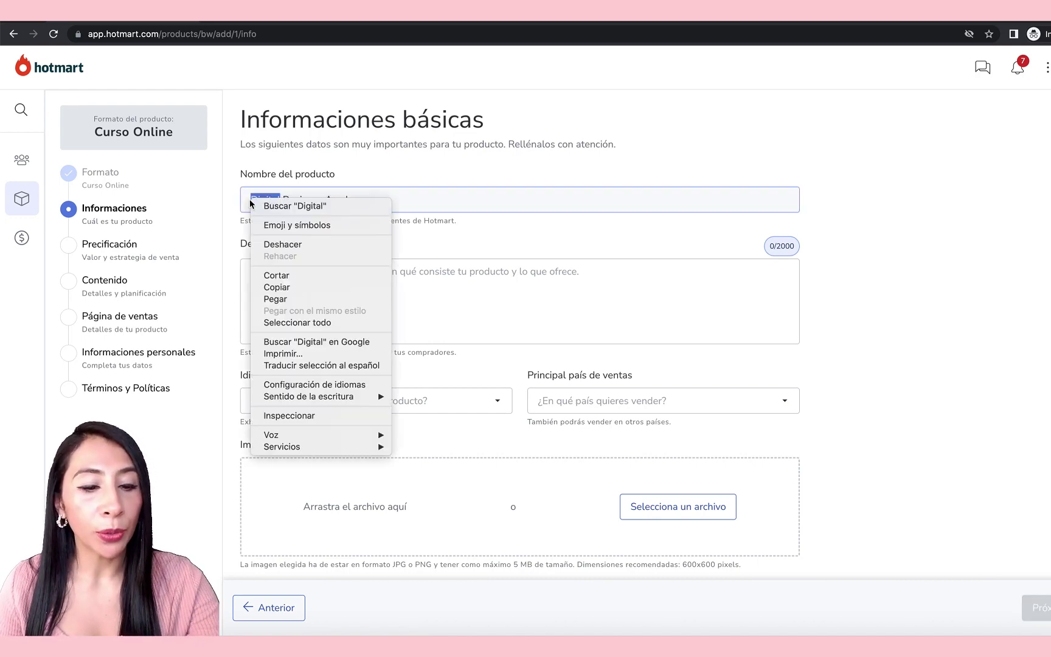
click(285, 227)
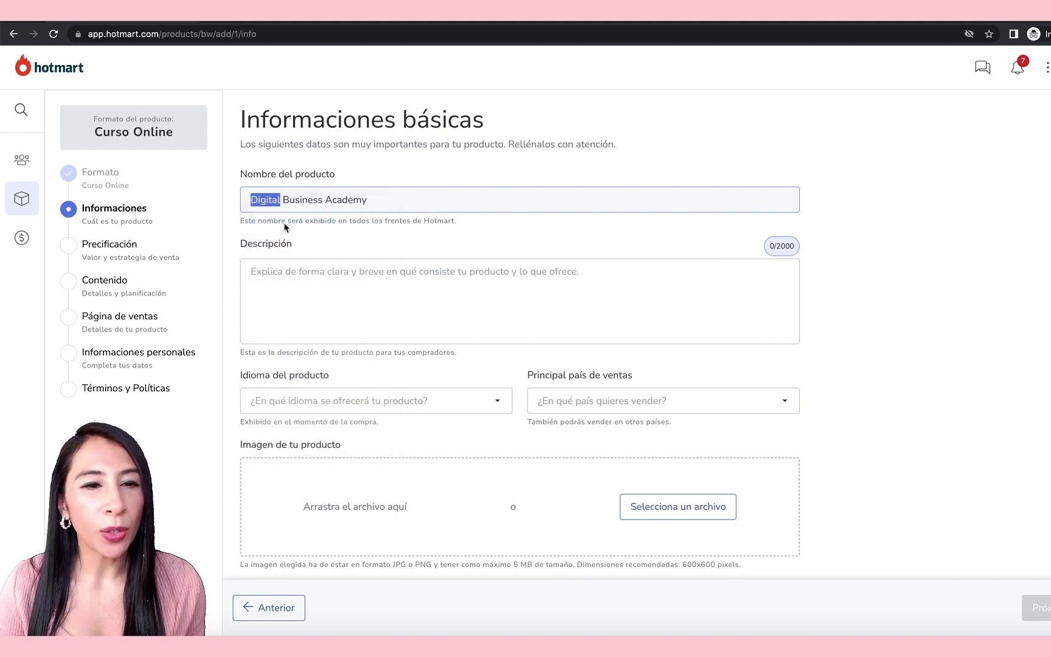
scroll(205, 309, up, 3)
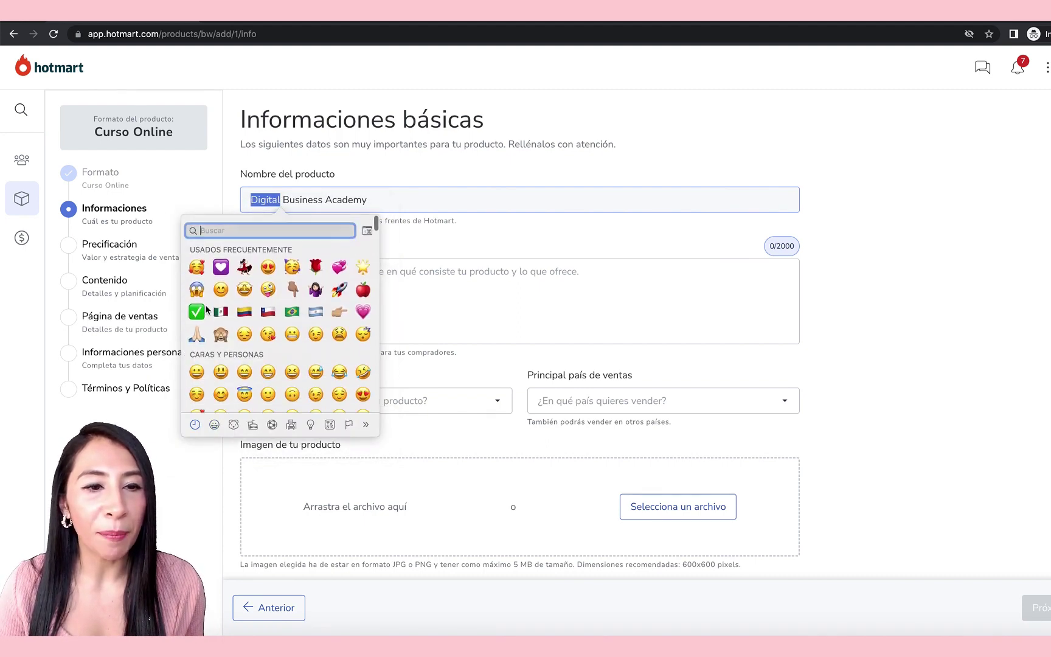
click(360, 265)
text(Digital)
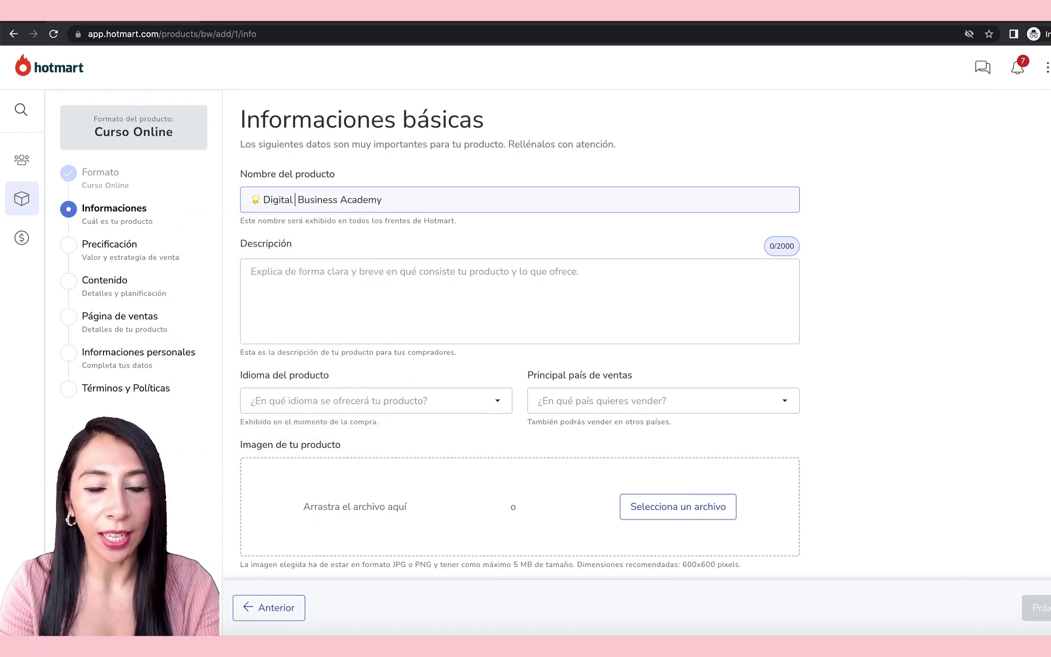
Switch to ChatGPT and read through the membership sales copy conversation, from the first prompt to the version with emojis
click(296, 295)
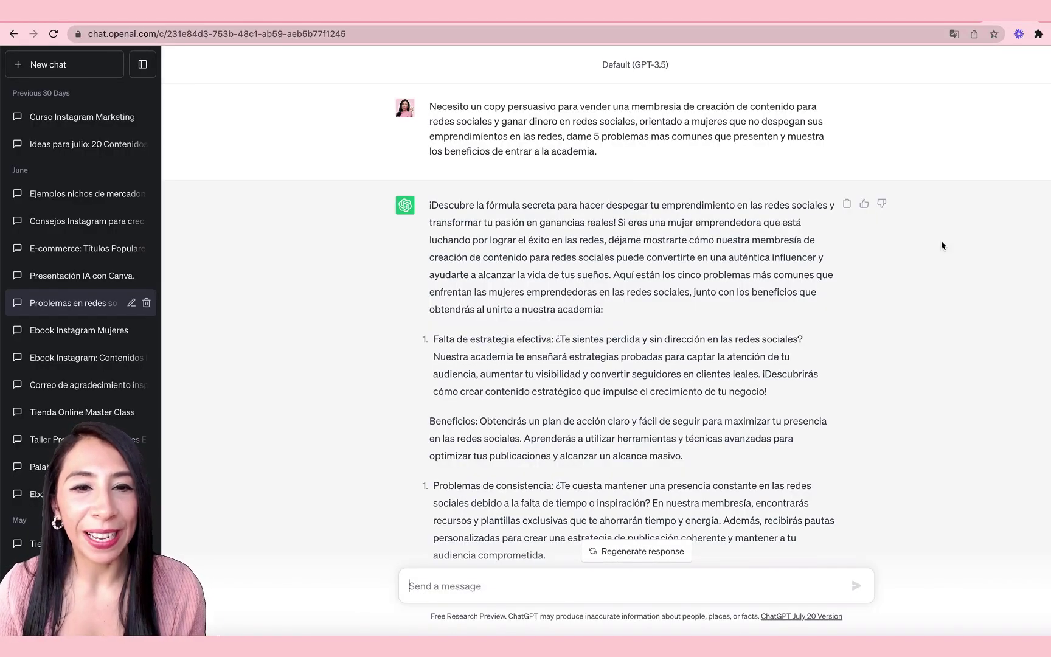
scroll(941, 244, down, 1)
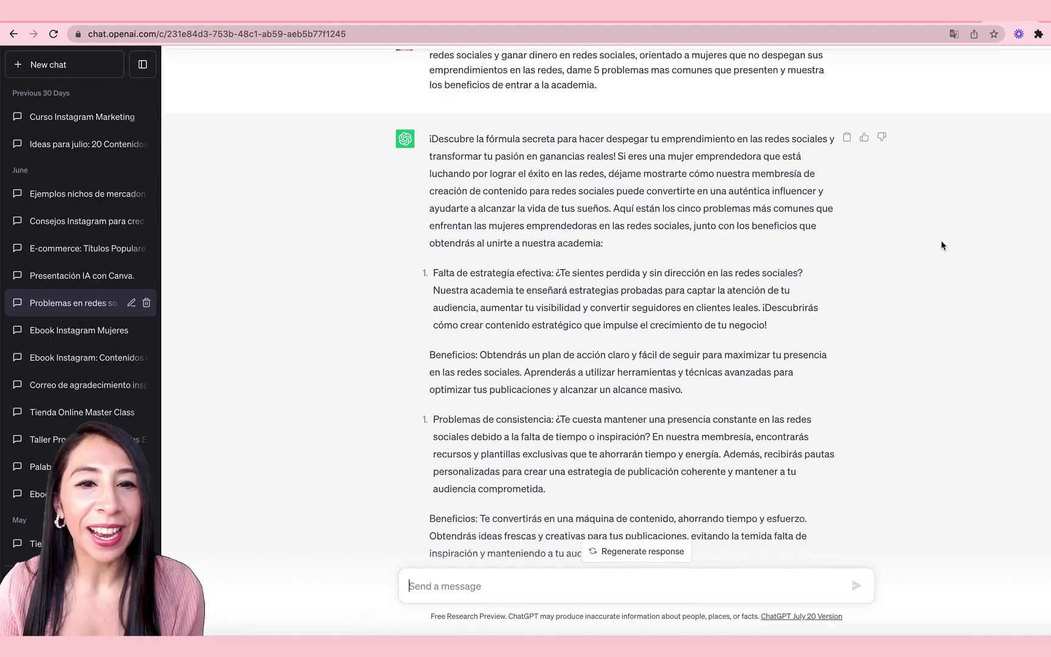
scroll(940, 244, down, 2)
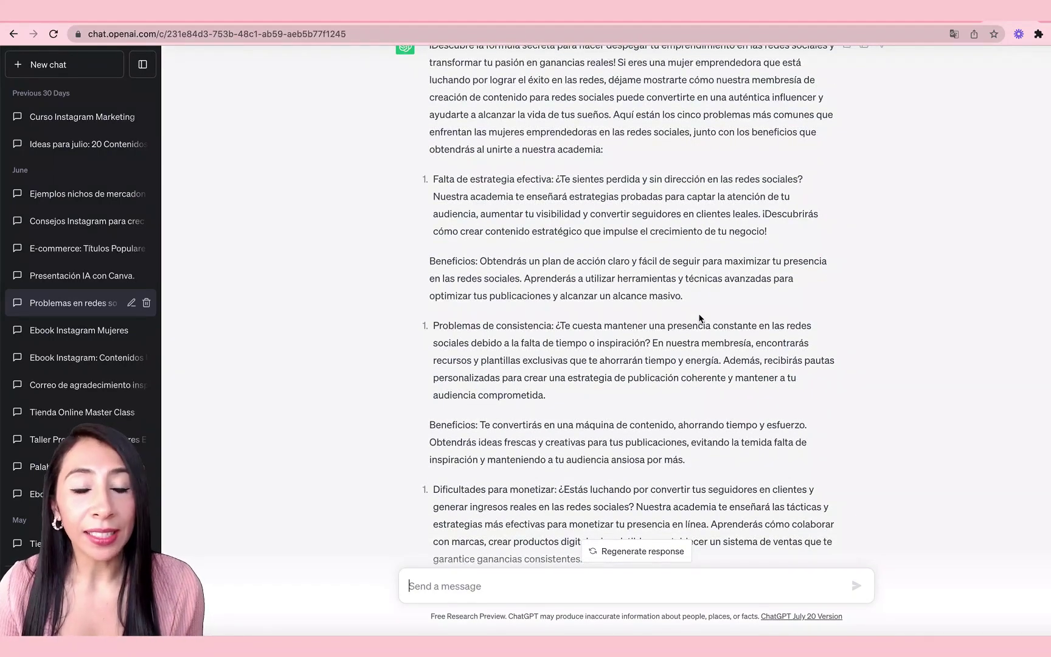
scroll(700, 318, down, 2)
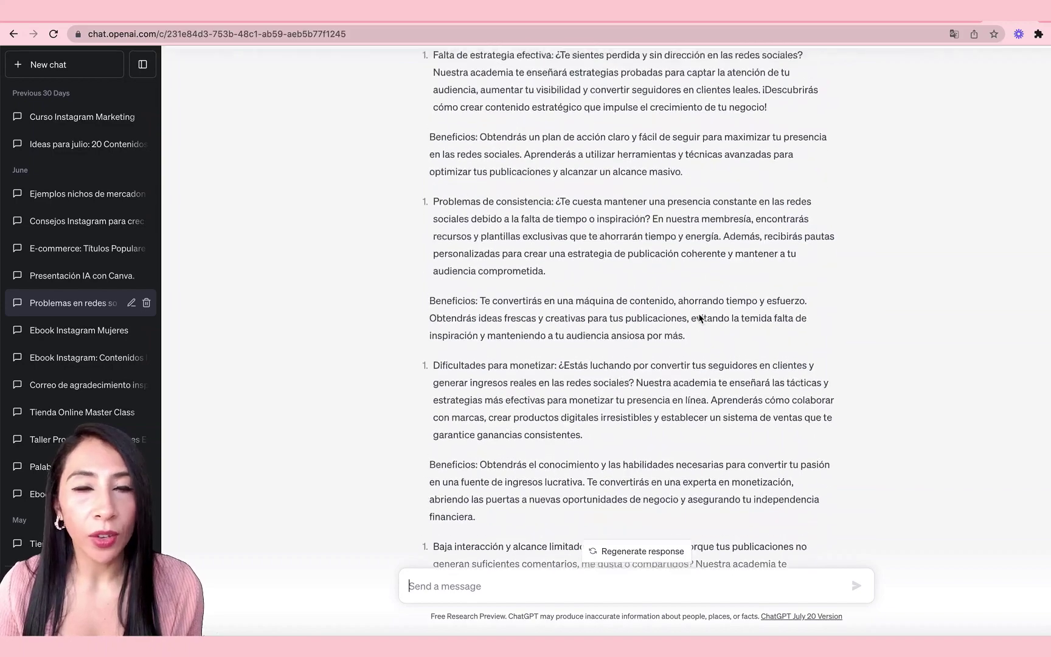
scroll(699, 318, up, 1)
scroll(699, 316, down, 8)
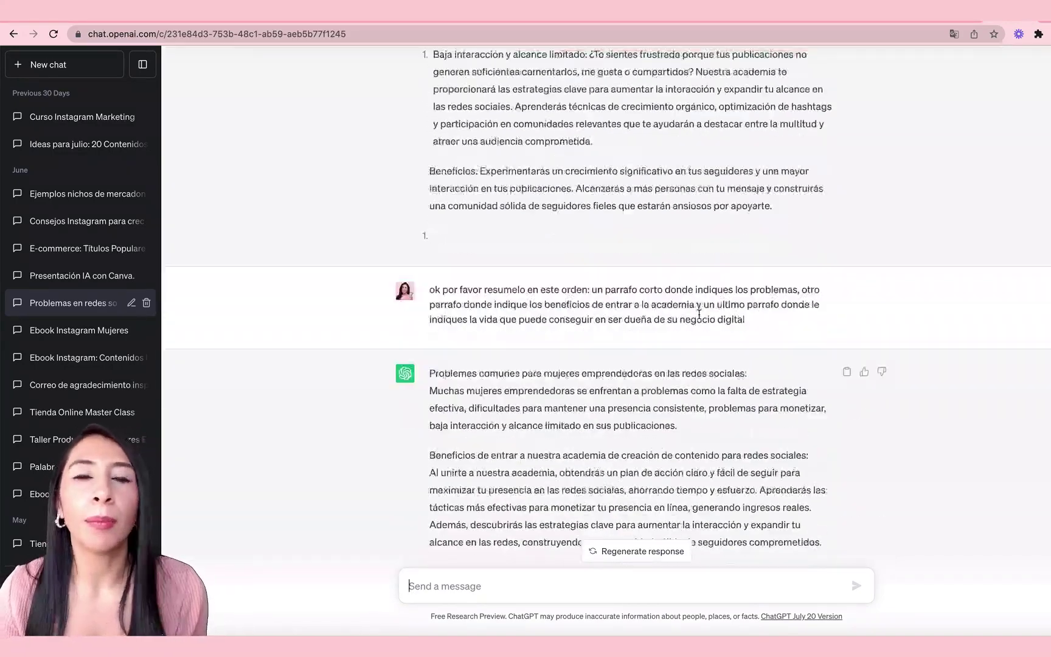
scroll(699, 314, down, 1)
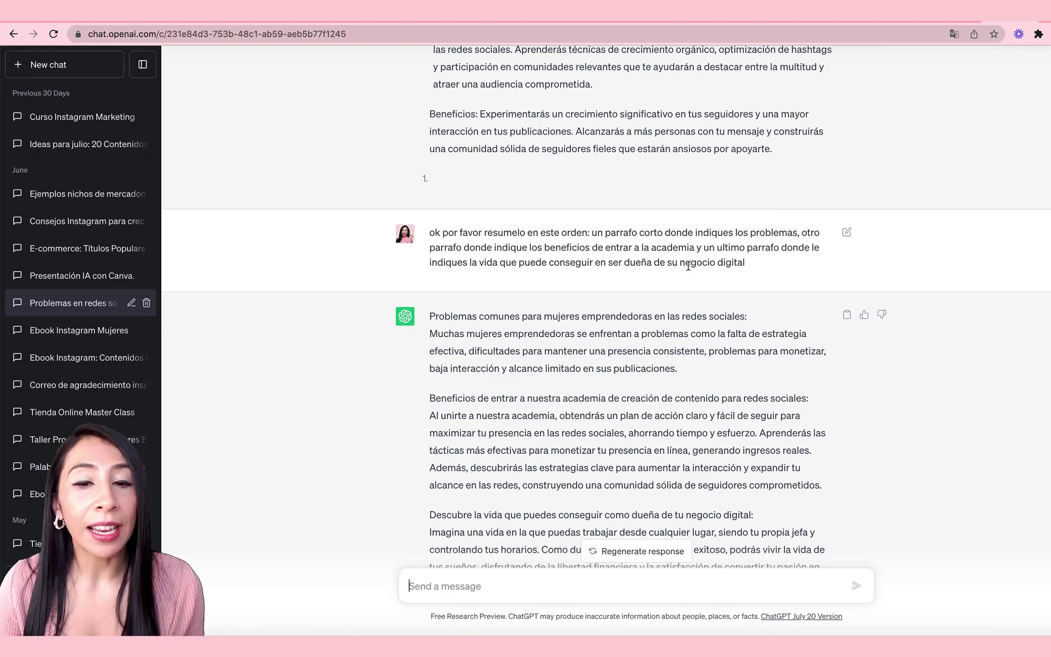
scroll(771, 269, down, 3)
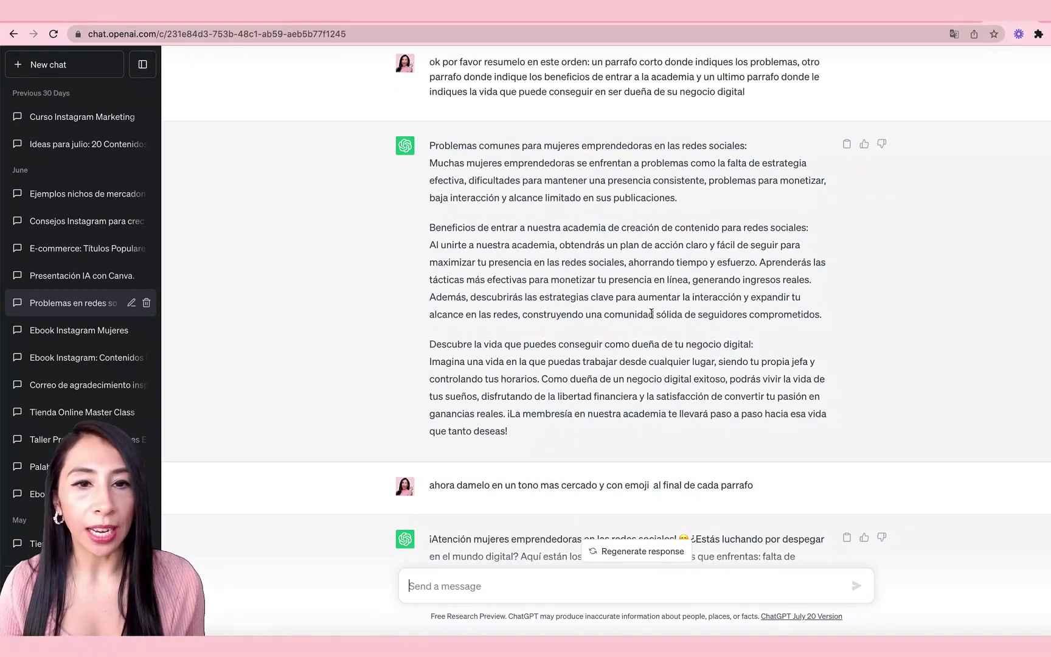
scroll(651, 314, down, 3)
scroll(651, 313, down, 2)
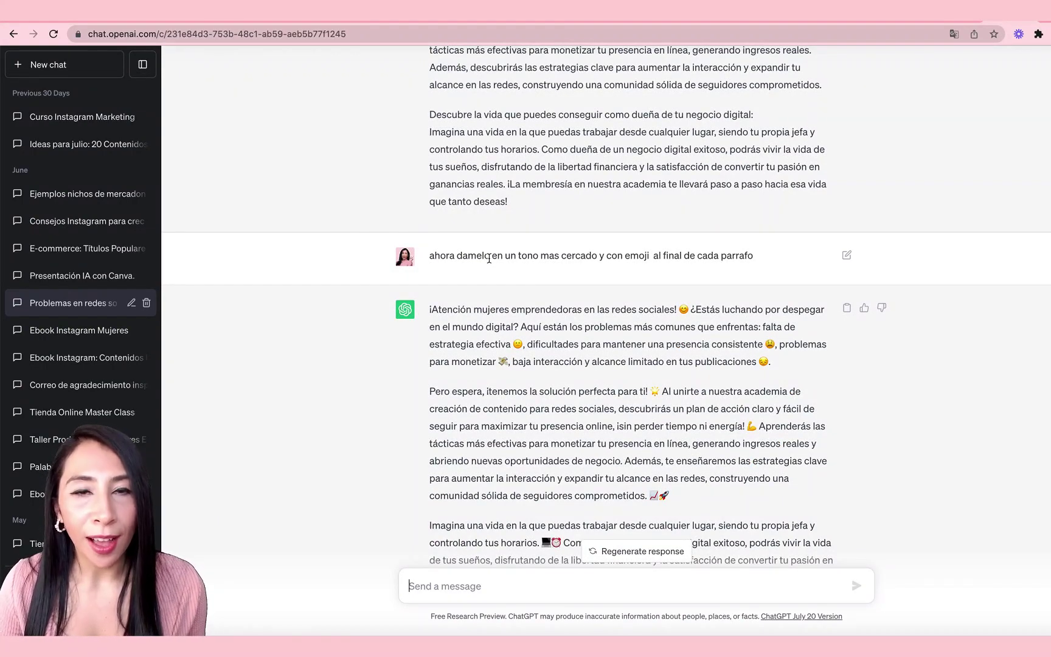
scroll(554, 270, down, 4)
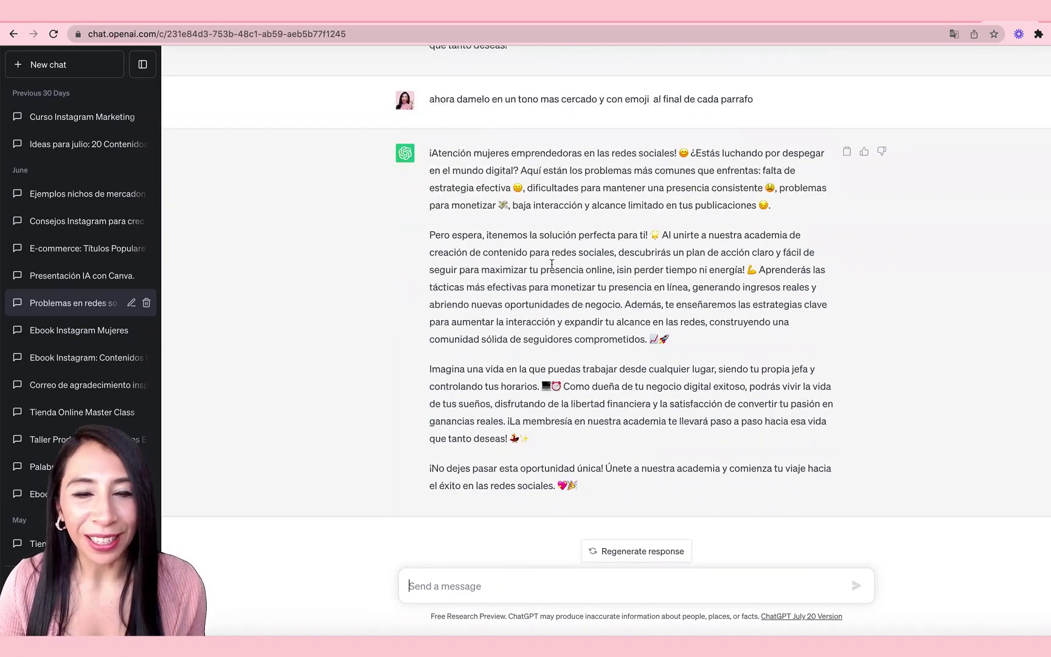
Select the emoji sales copy and fill in Hotmart's product description, starting with "¿Quieres crear tu marca en redes sociales y ganar dinero con ella?"
click(432, 151)
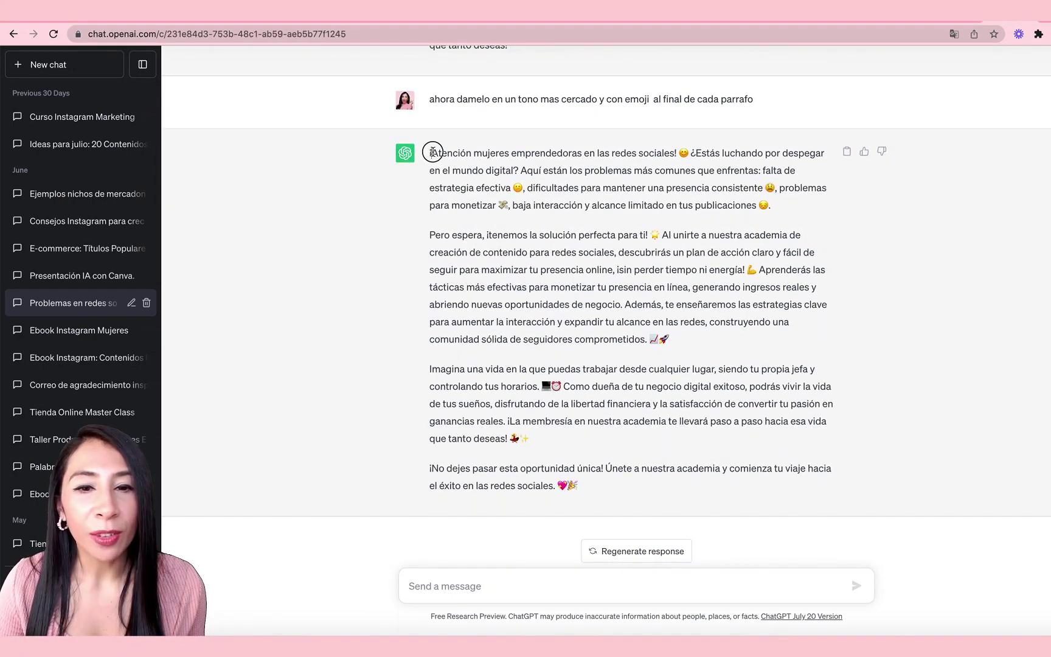
drag(432, 151, 593, 491)
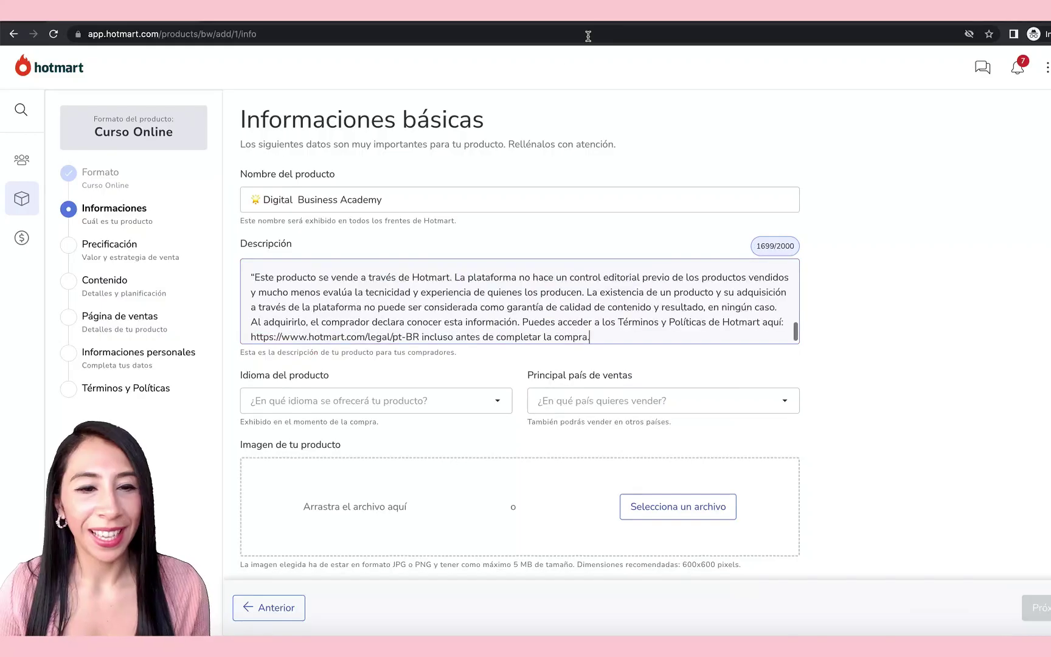
scroll(552, 282, up, 10)
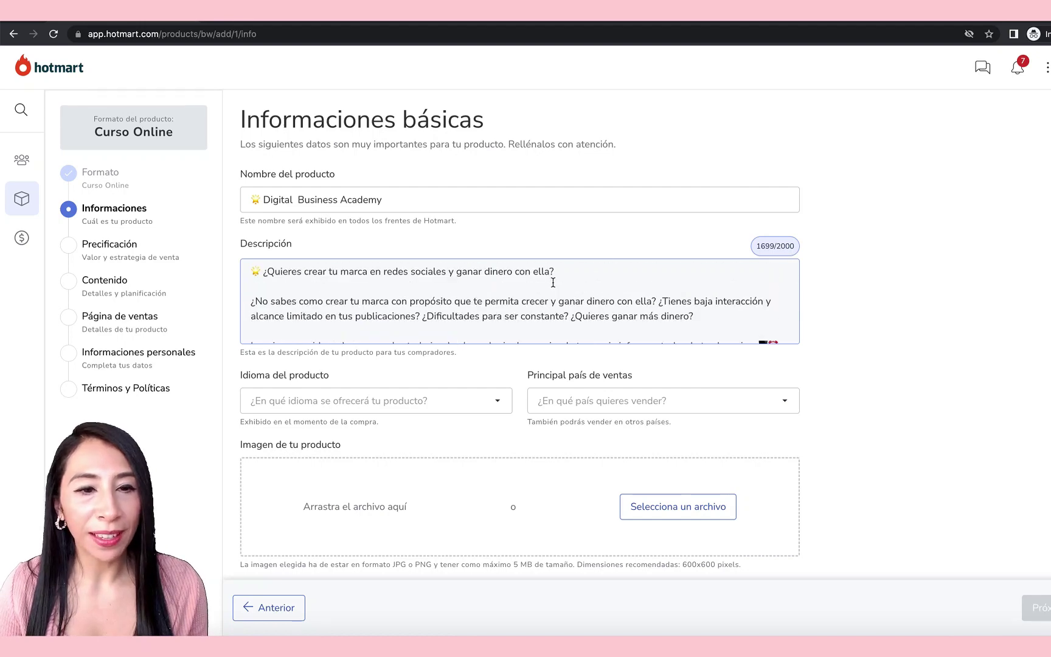
key(ctrl+v)
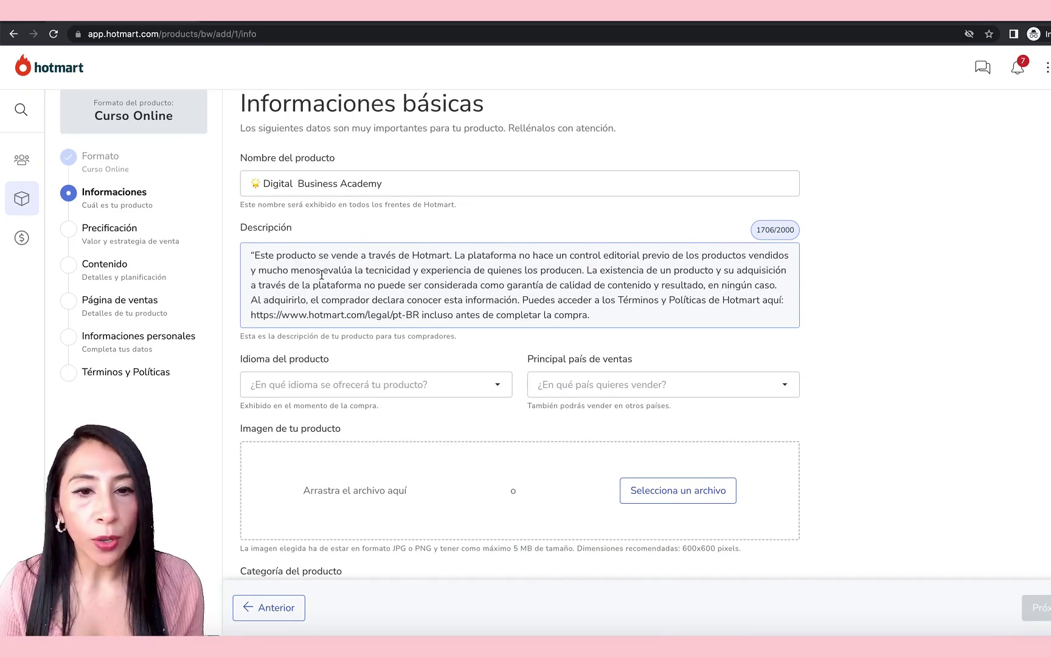
Check the Hotmart disclaimer closing the product description and the sales text at its beginning
drag(256, 258, 665, 323)
click(667, 323)
scroll(666, 323, up, 5)
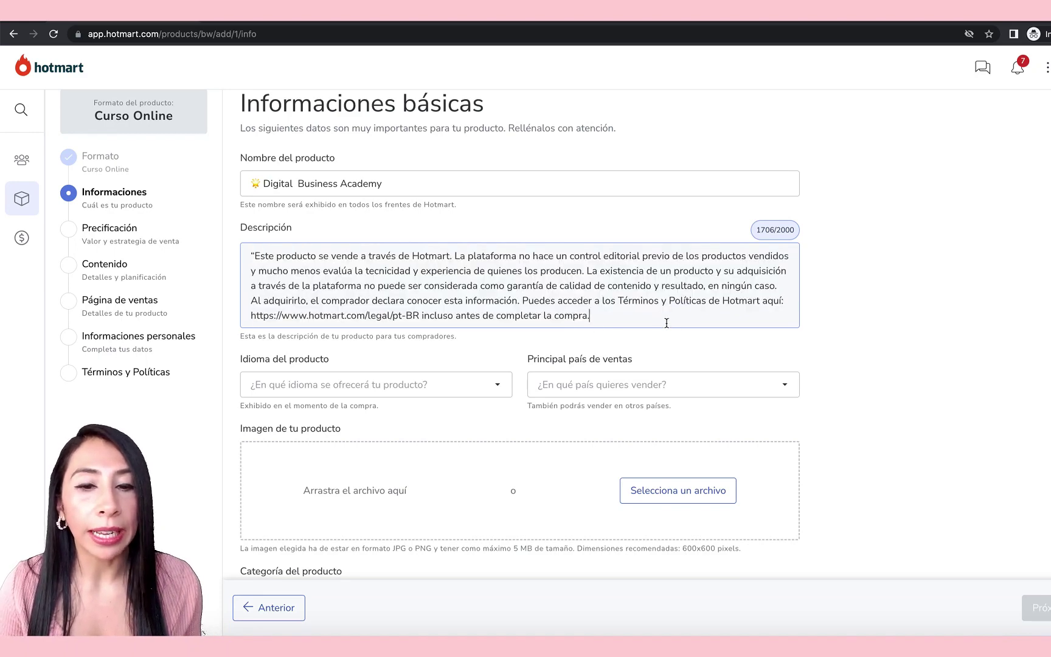
scroll(667, 323, up, 5)
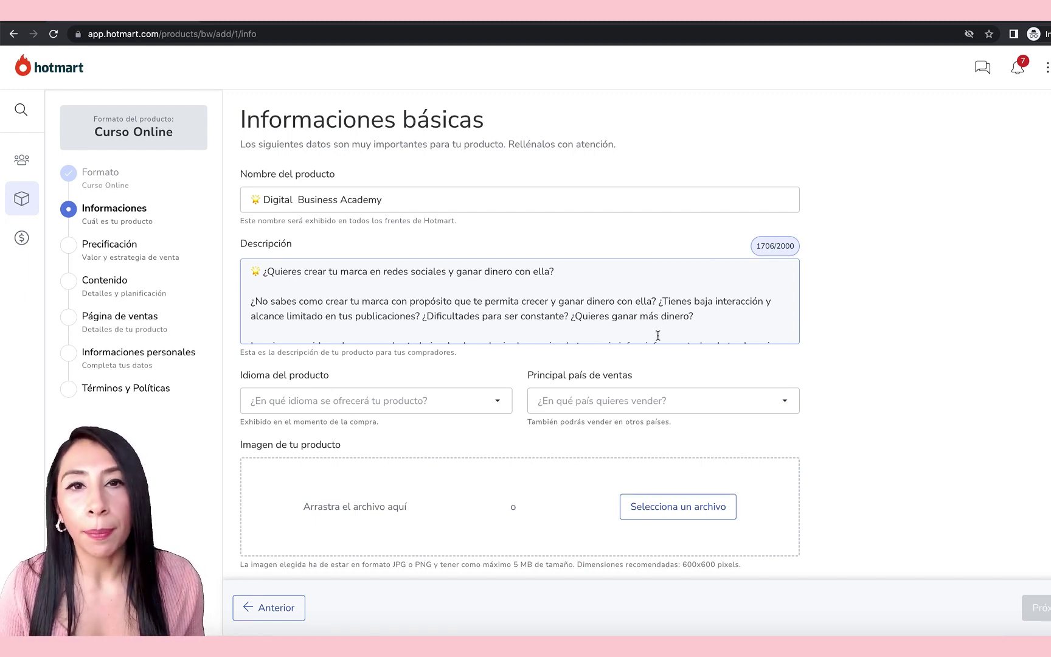
Set the product language to Español and the main sales country to Estados Unidos
scroll(657, 336, down, 10)
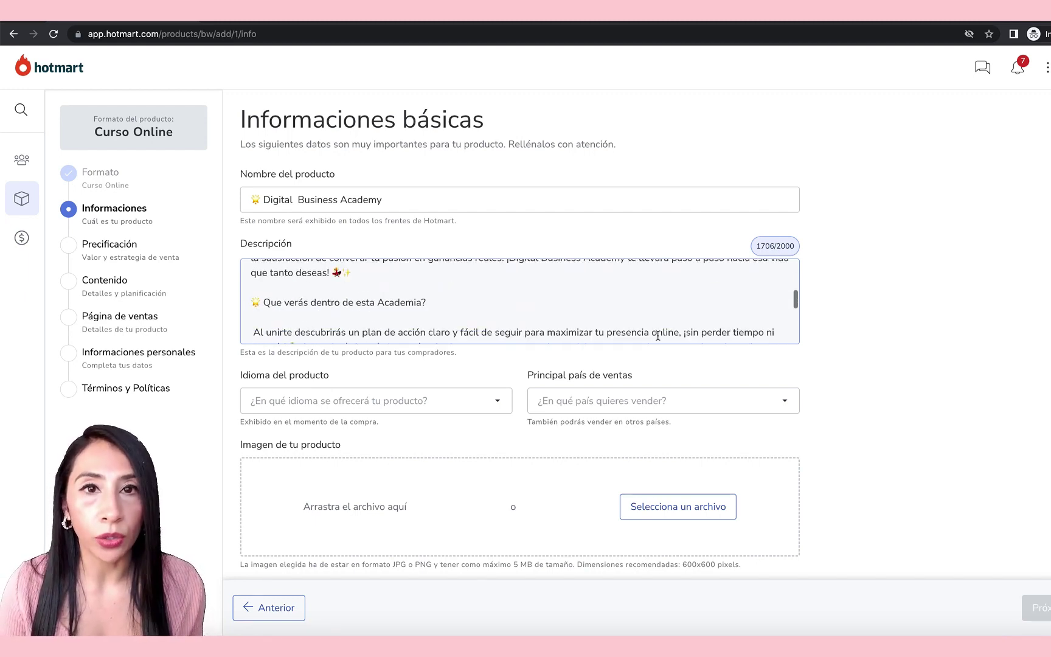
click(304, 248)
click(274, 306)
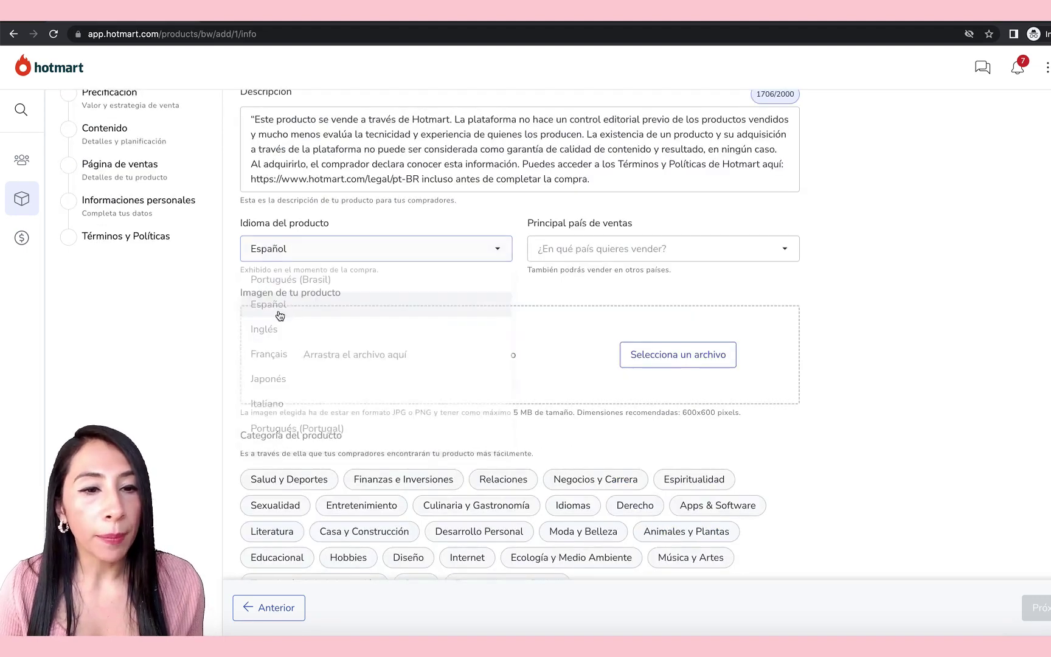
click(633, 248)
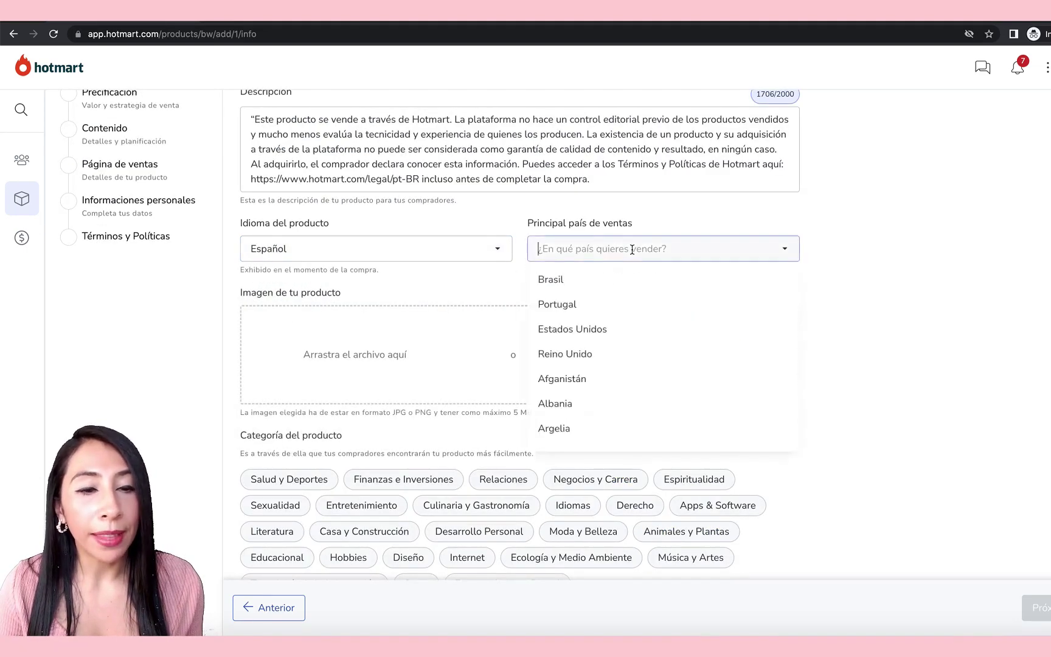
click(570, 336)
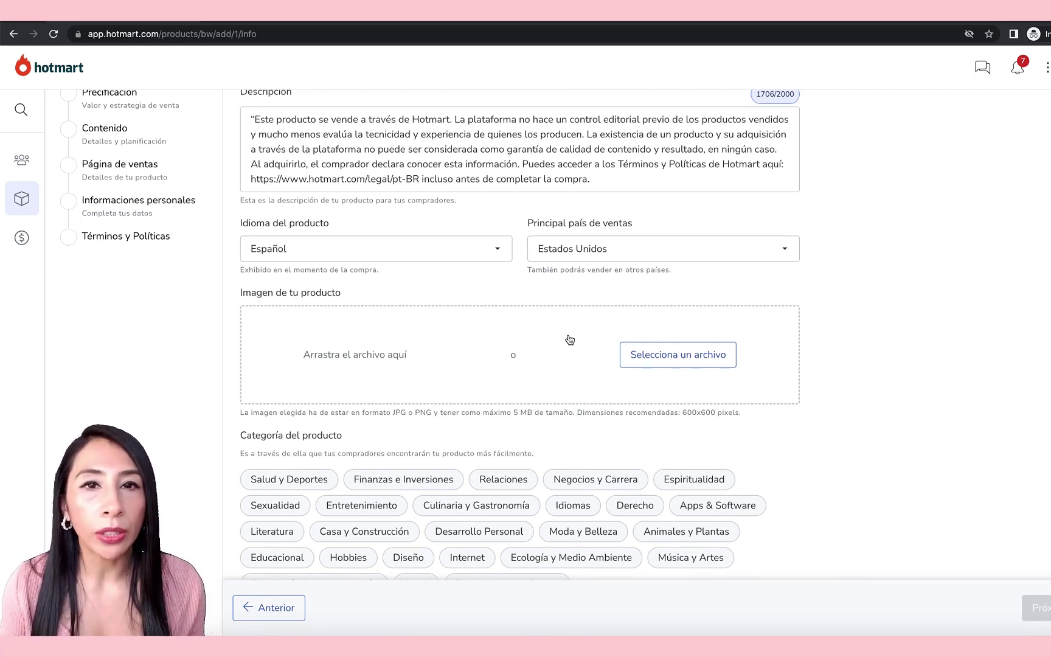
Choose Emprendimiento Digital as the product category and continue to the pricing section
scroll(569, 339, down, 2)
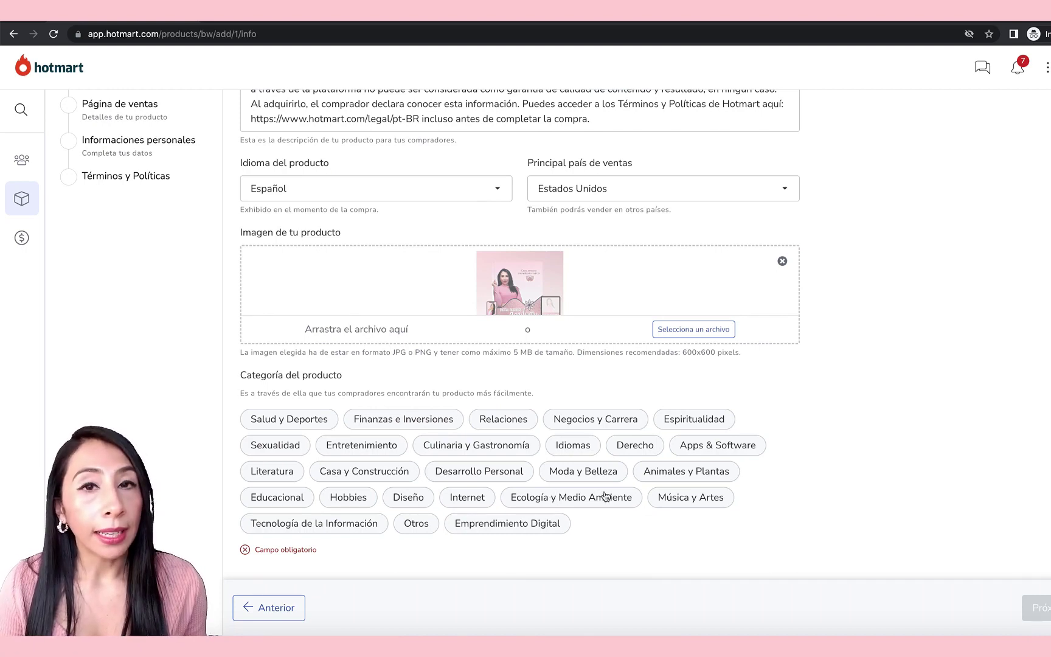
click(509, 524)
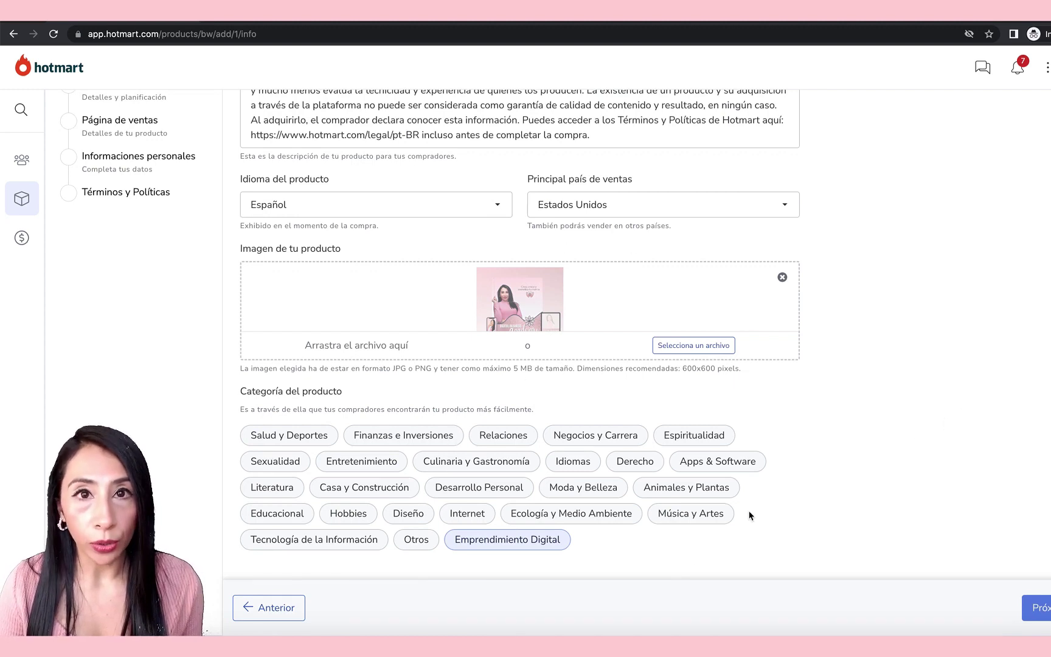
click(1039, 607)
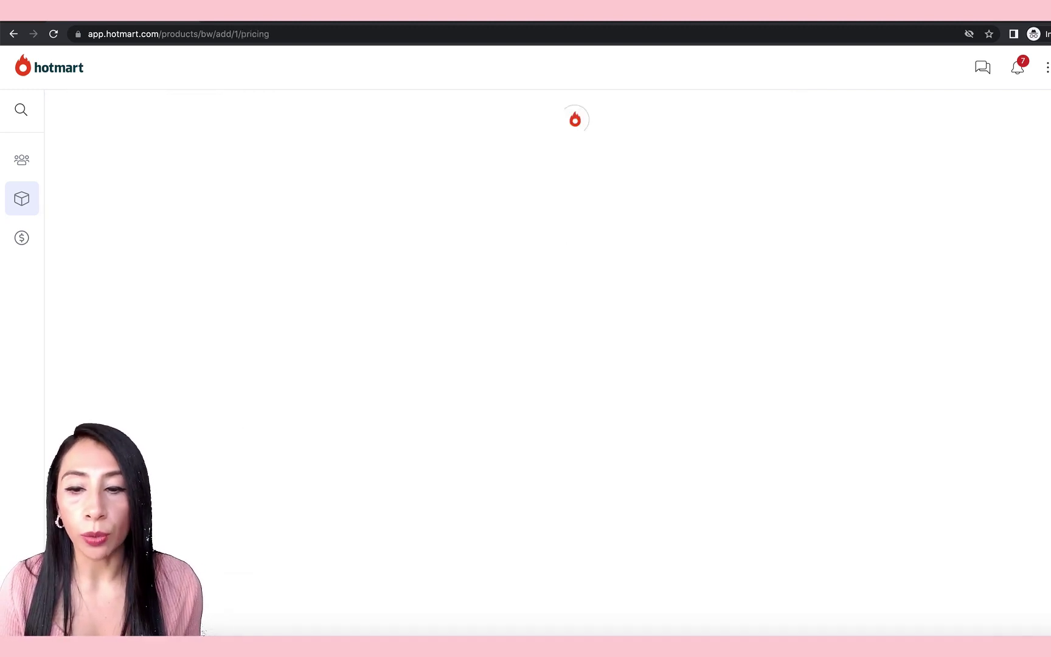
Set the pricing to Dólar estadounidense with a refund period of 7 días and Pago al contado as the payment form
click(316, 199)
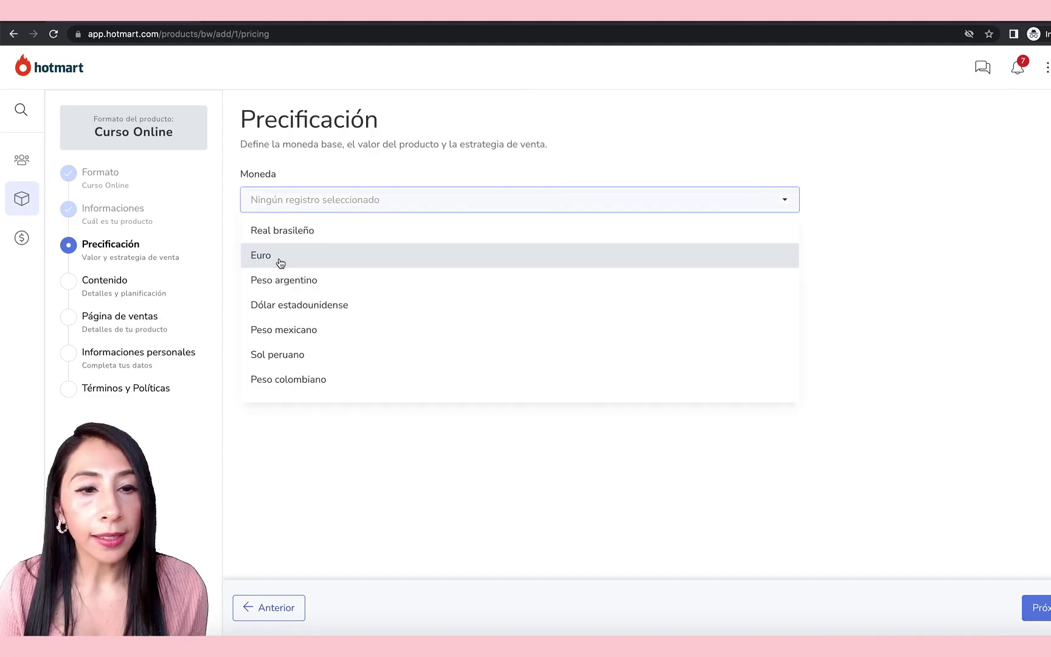
click(291, 309)
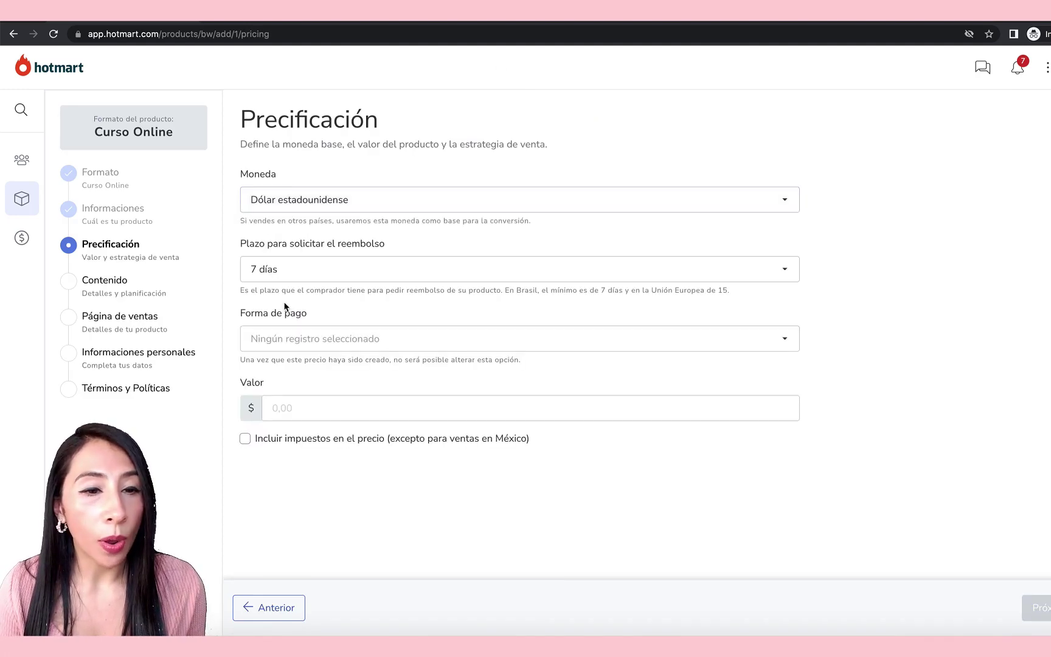
click(336, 273)
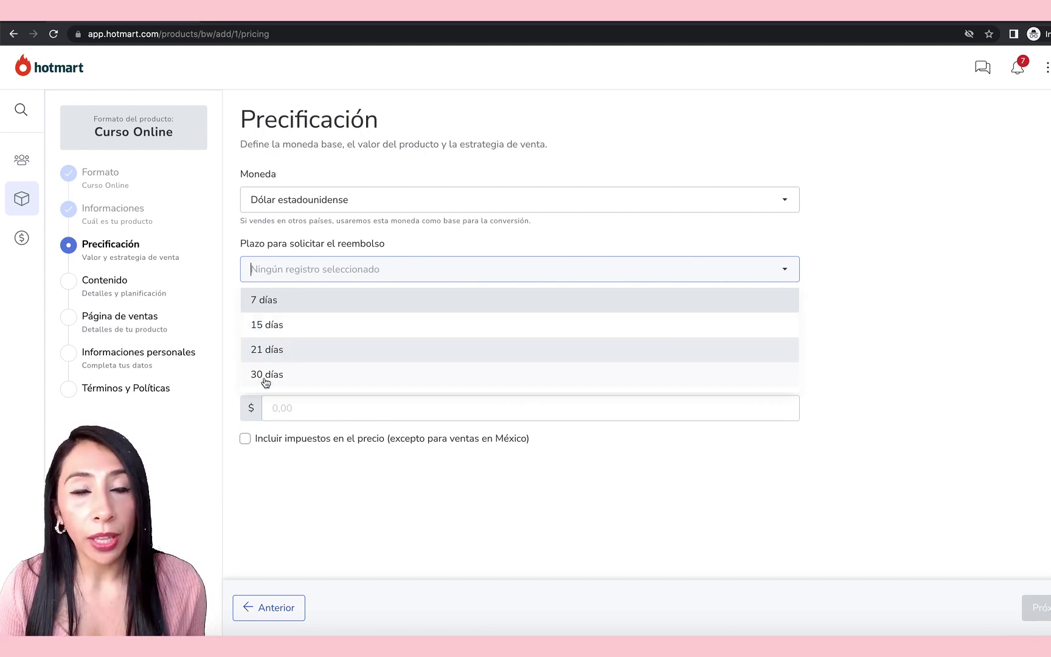
click(318, 309)
scroll(368, 368, down, 2)
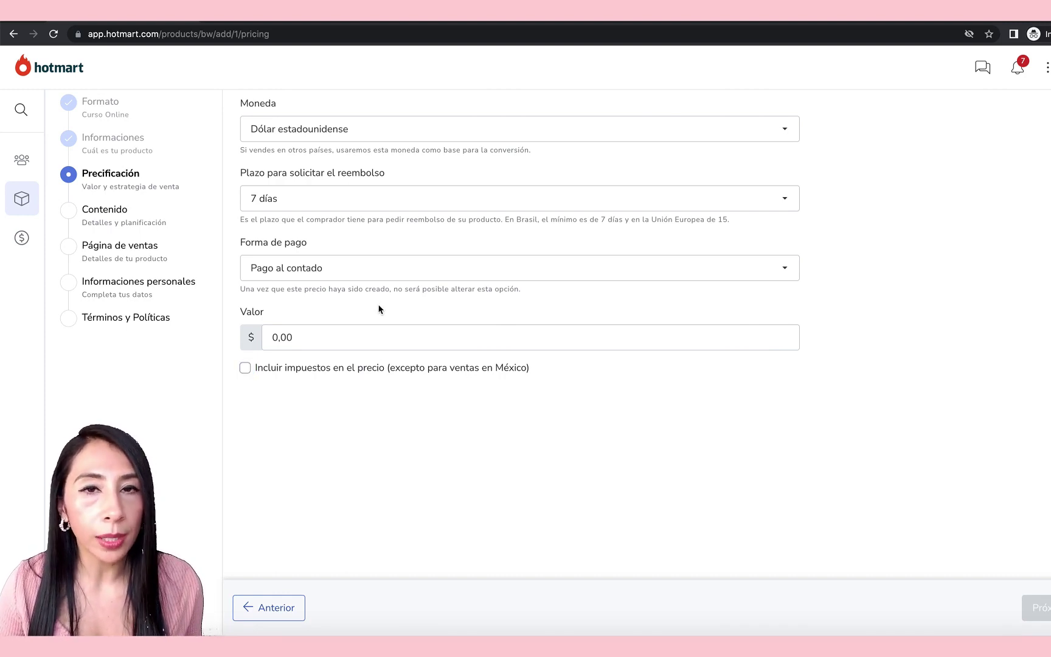
Set the course price to 97,00 US dollars
drag(323, 339, 182, 338)
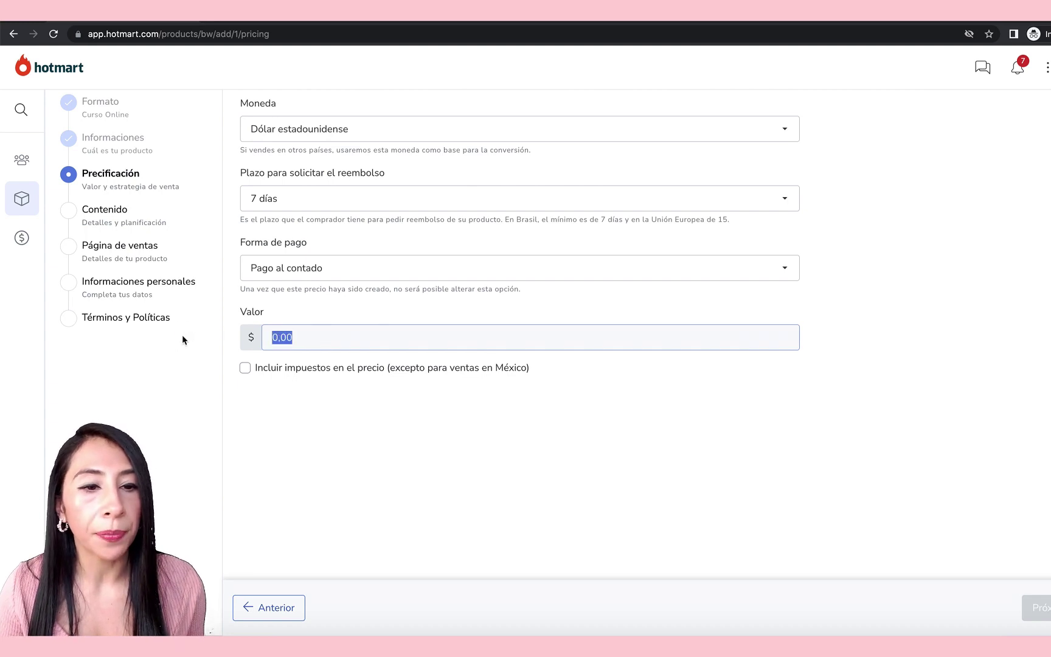
key(Right)
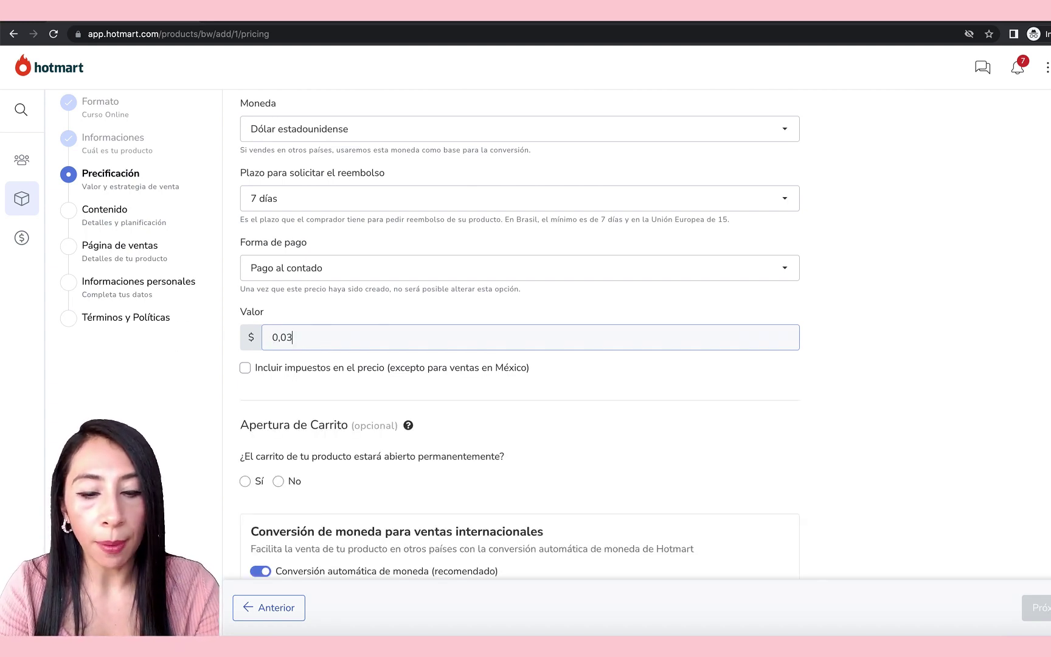
text(97)
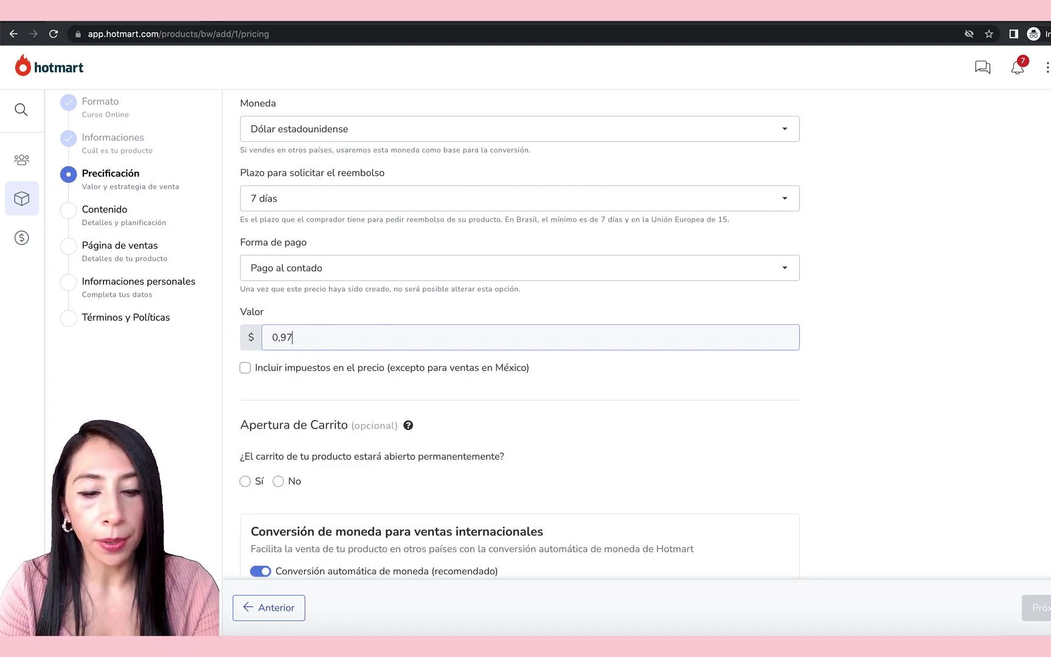
text(,00)
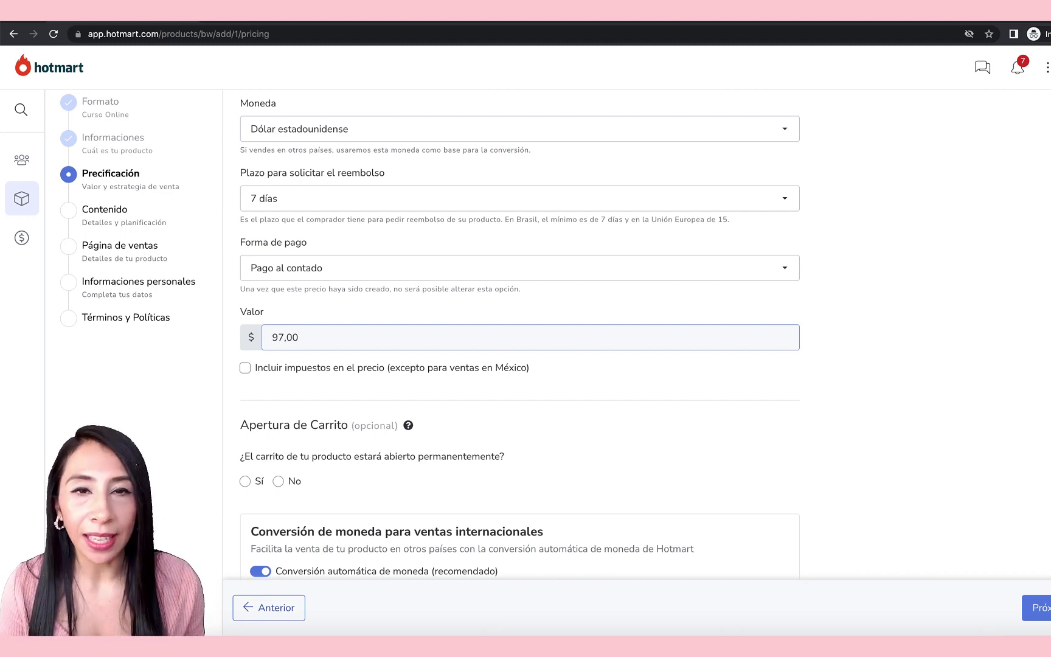
Set the course price to 499,00 US dollars and include taxes in the price
scroll(298, 324, down, 2)
drag(318, 276, 250, 272)
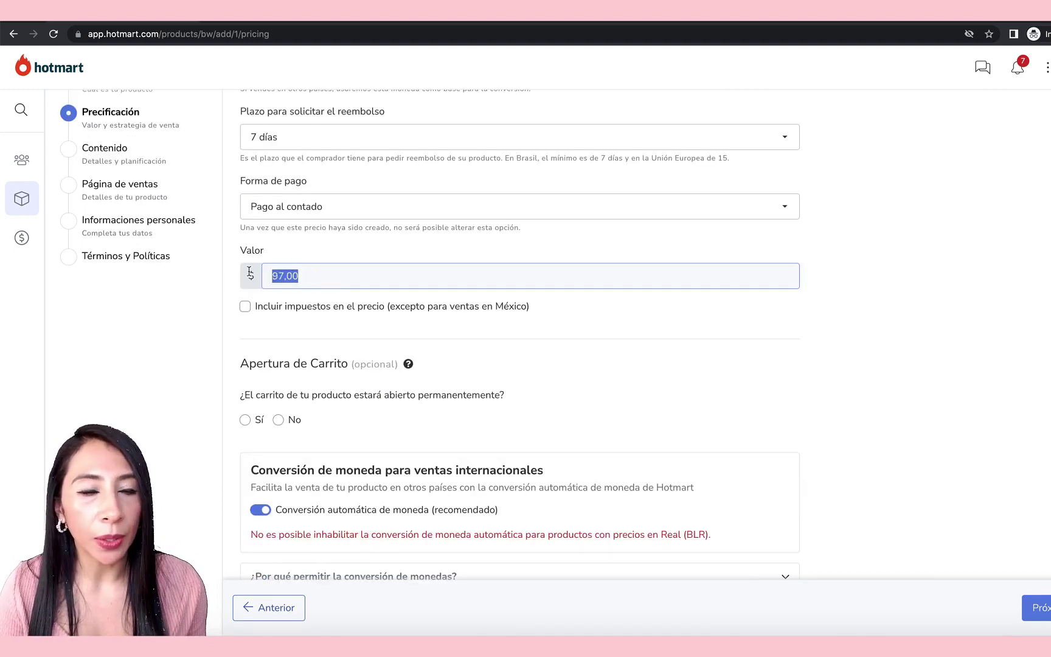
text(499,00)
scroll(514, 328, down, 1)
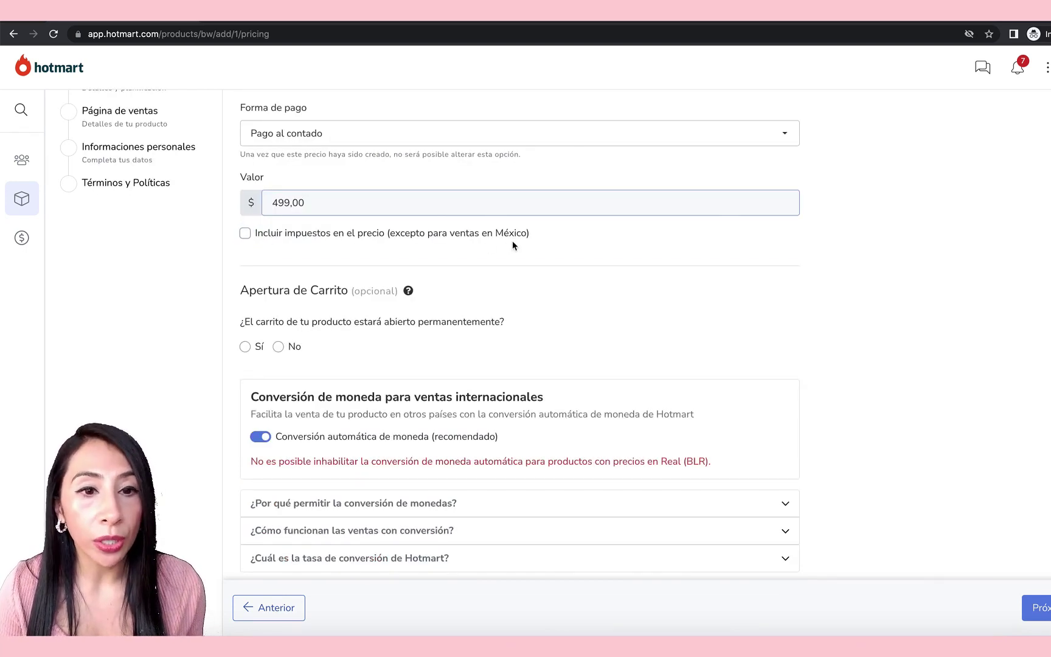
click(245, 235)
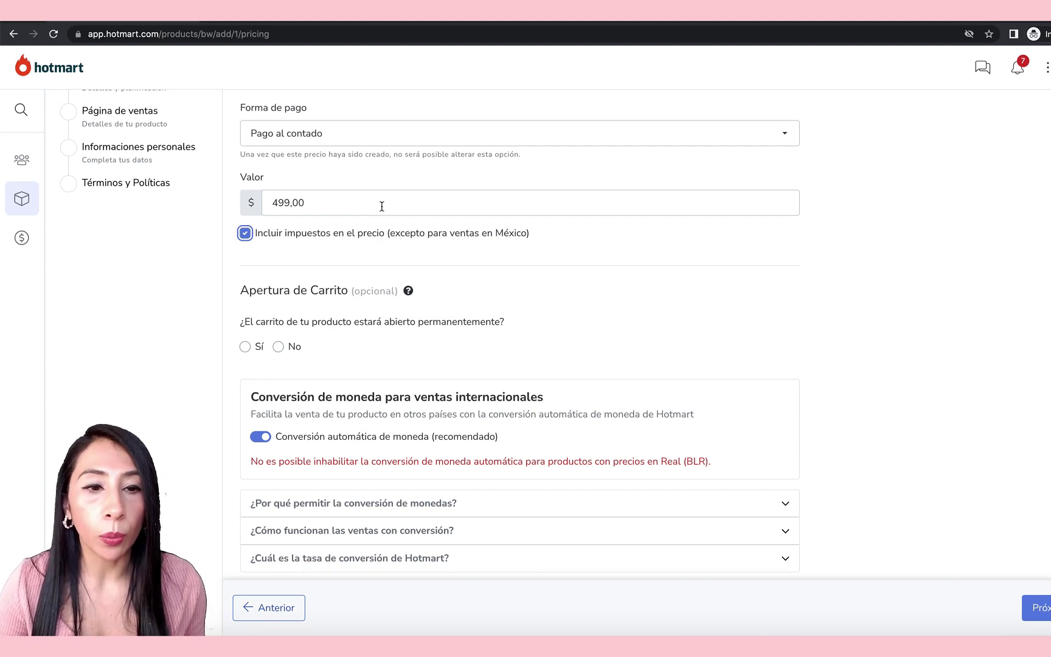
double_click(288, 203)
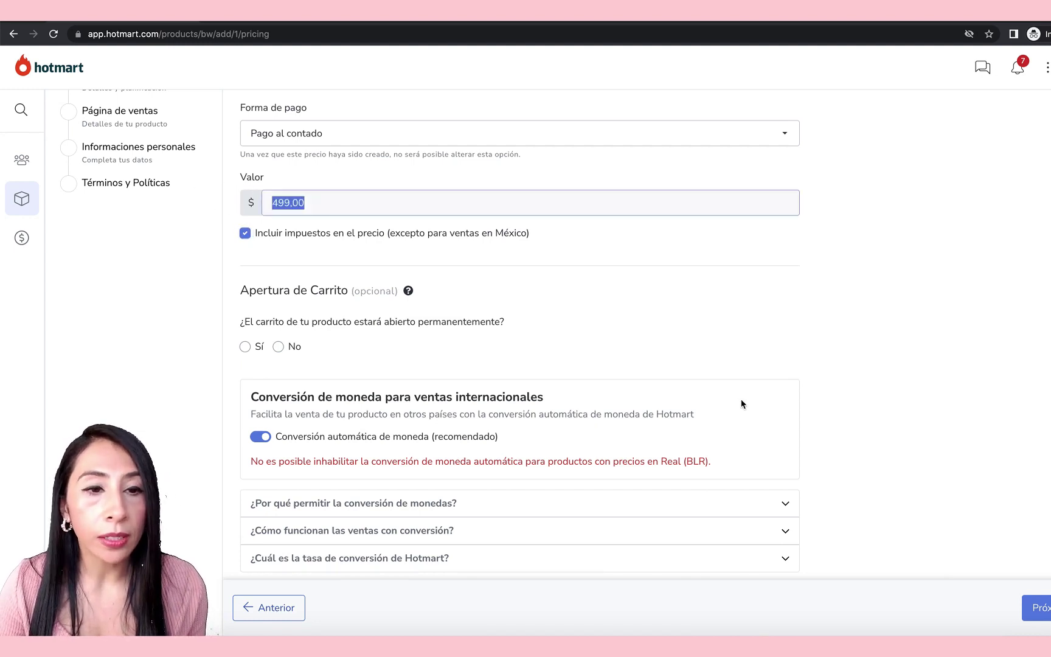
Set the product's cart to be permanently open and continue to the content section
scroll(740, 399, down, 1)
key(Tab)
key(Tab)
key(space)
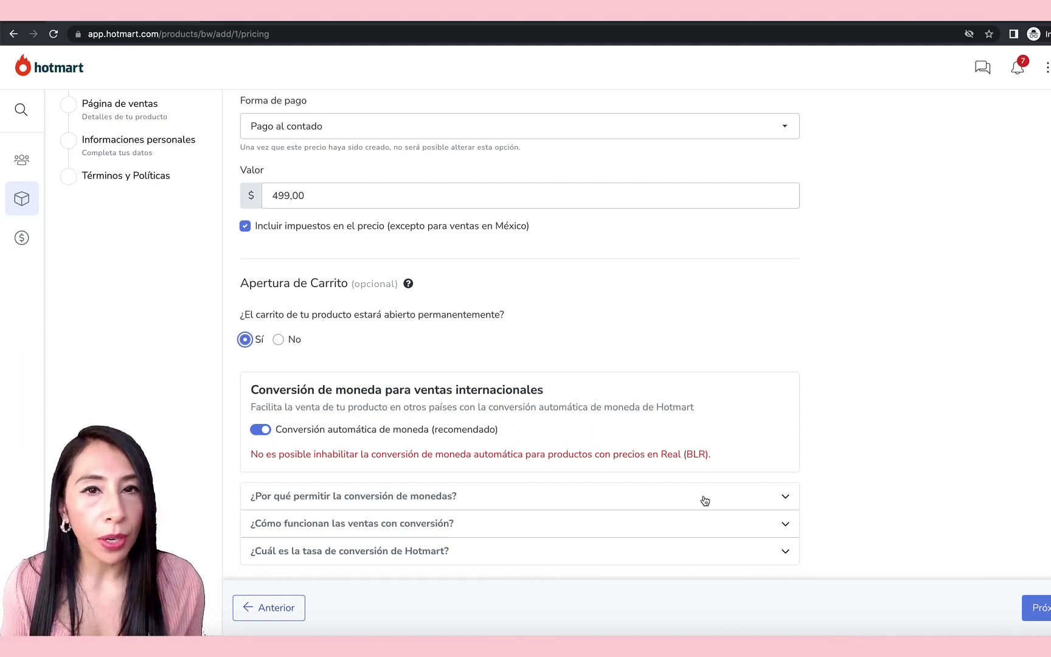
click(1045, 606)
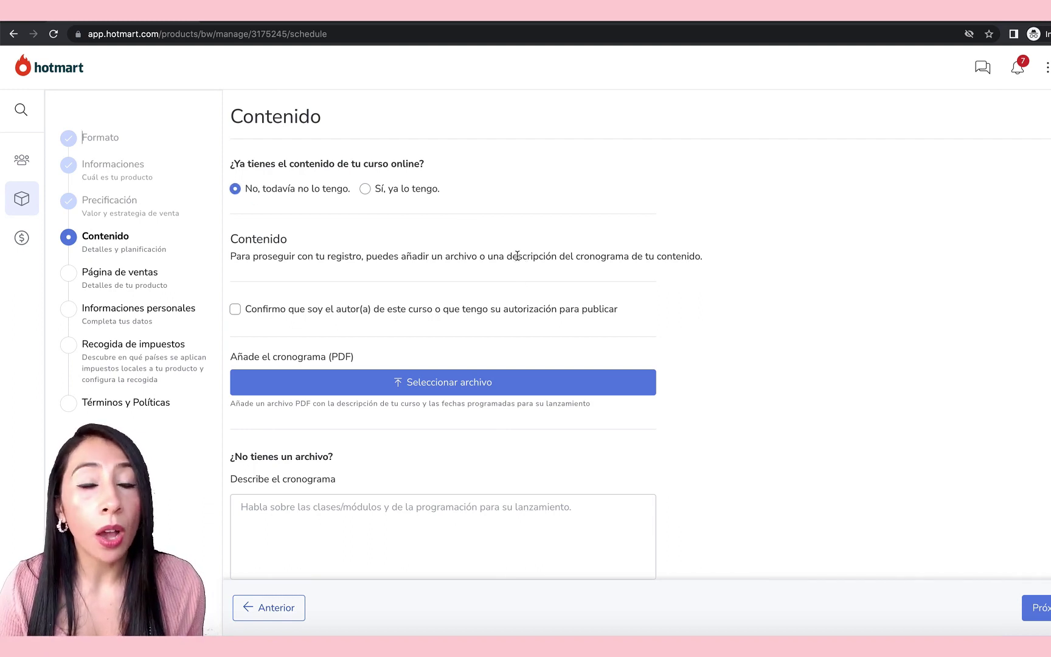
Declare that the course content is not ready yet and confirm authorship or permission to publish it
click(234, 188)
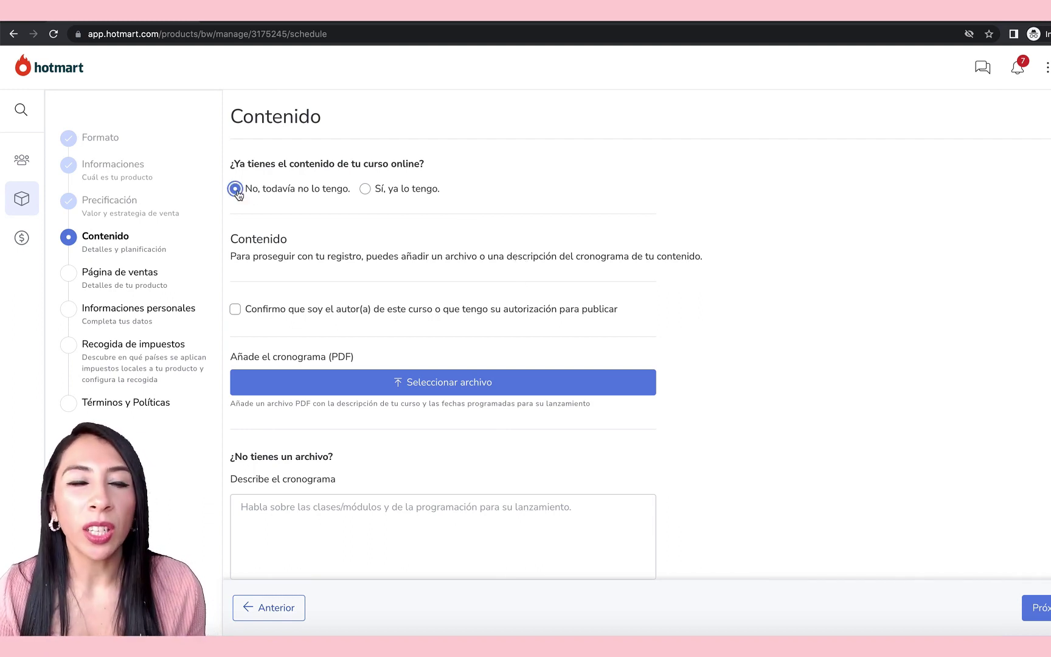
click(244, 310)
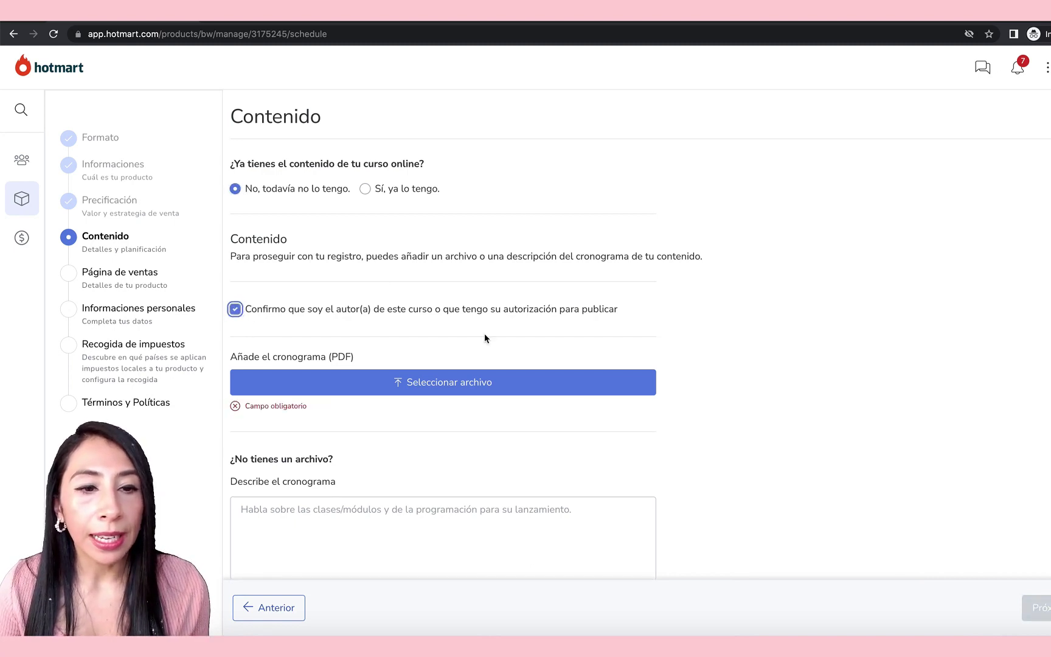
Fill in the schedule description with the copied sales text, review it and continue to the sales page section
scroll(485, 334, down, 1)
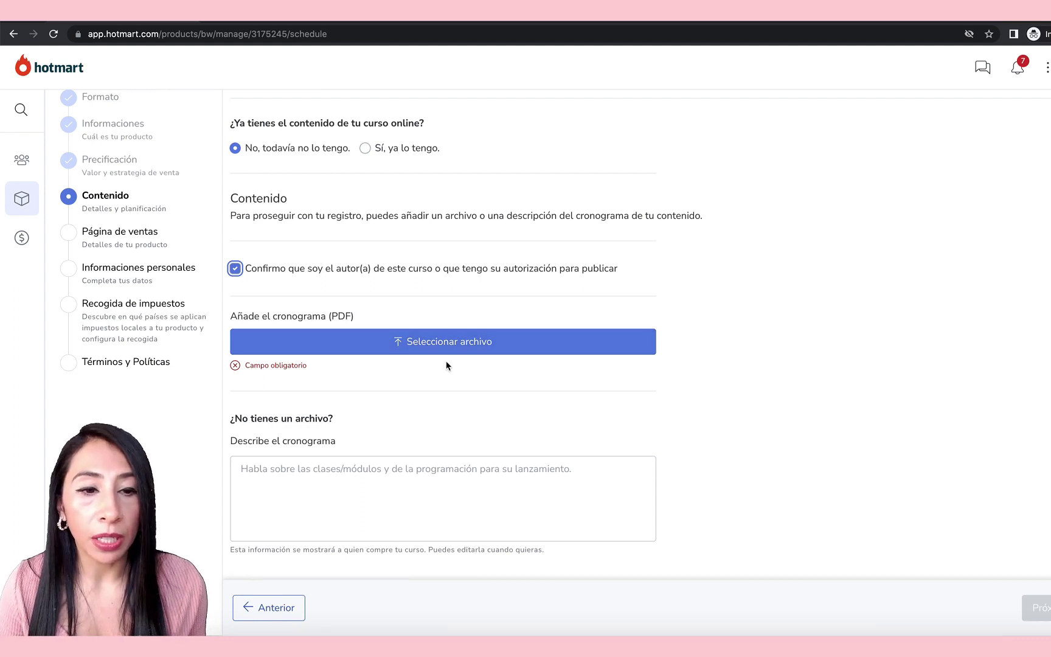
click(306, 478)
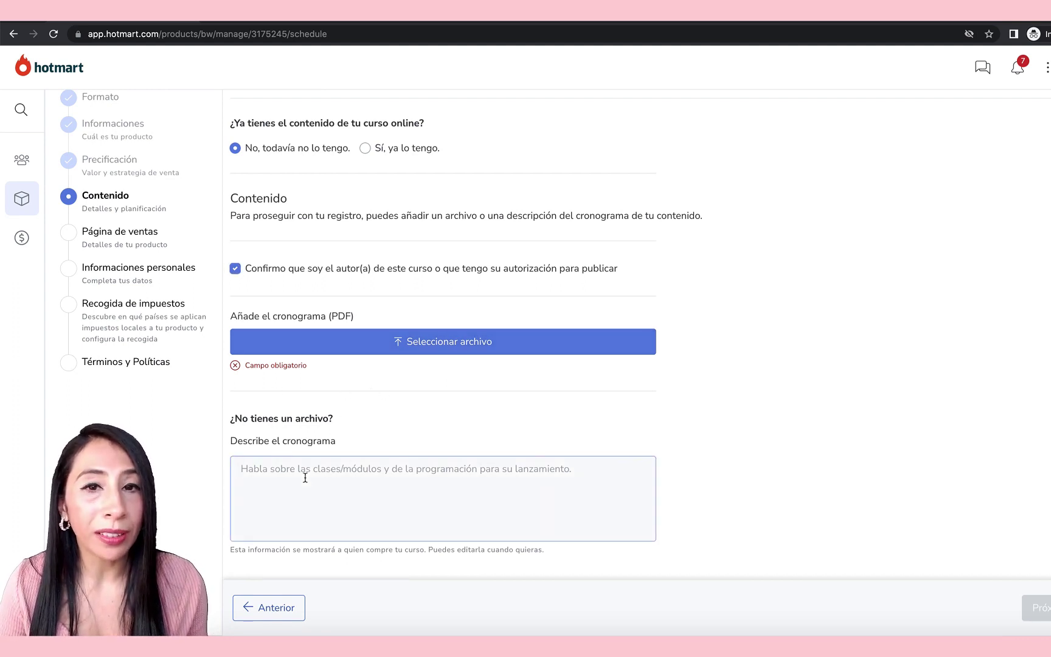
key(super+v)
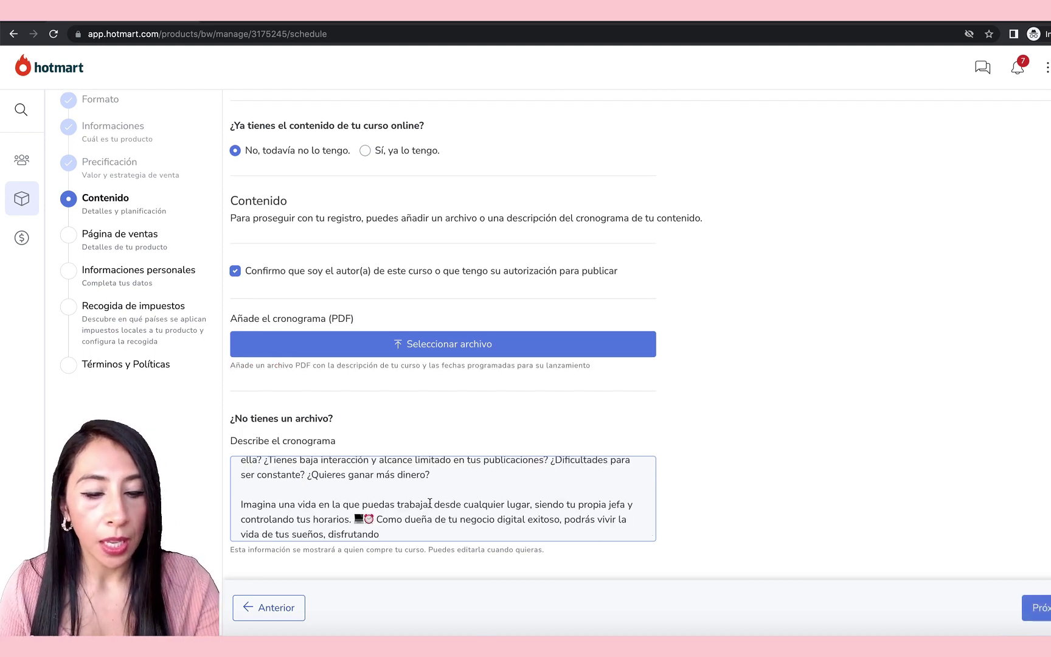
scroll(429, 502, down, 1)
scroll(430, 502, up, 5)
scroll(430, 502, down, 5)
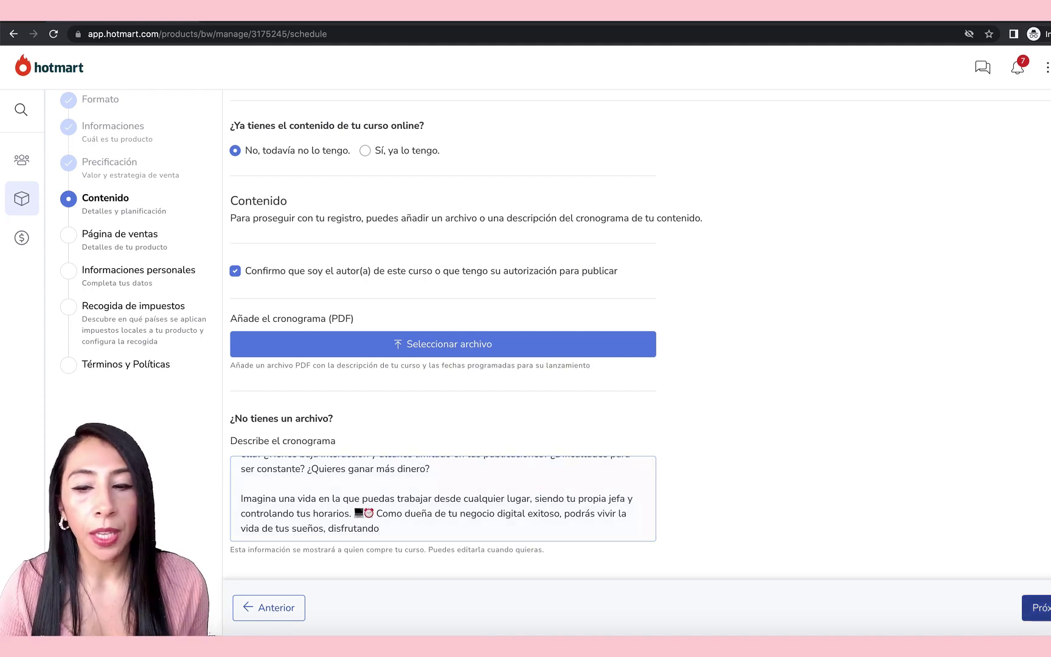
click(1037, 607)
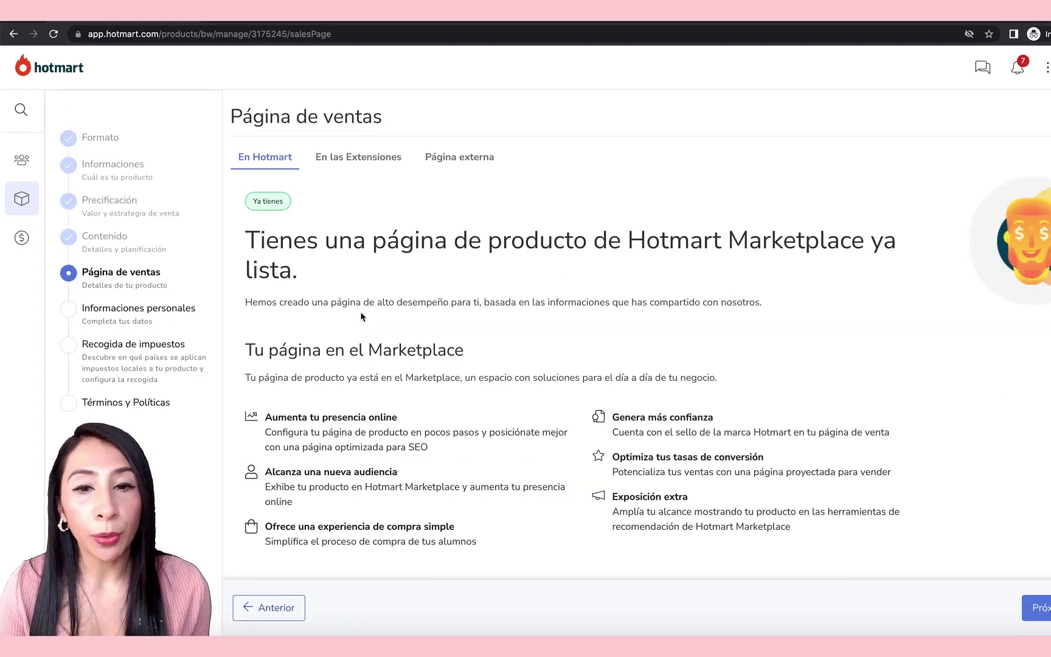
Keep the Hotmart sales page, confirm the personal data and pass the tax collection section without declaring educational content
scroll(360, 313, down, 1)
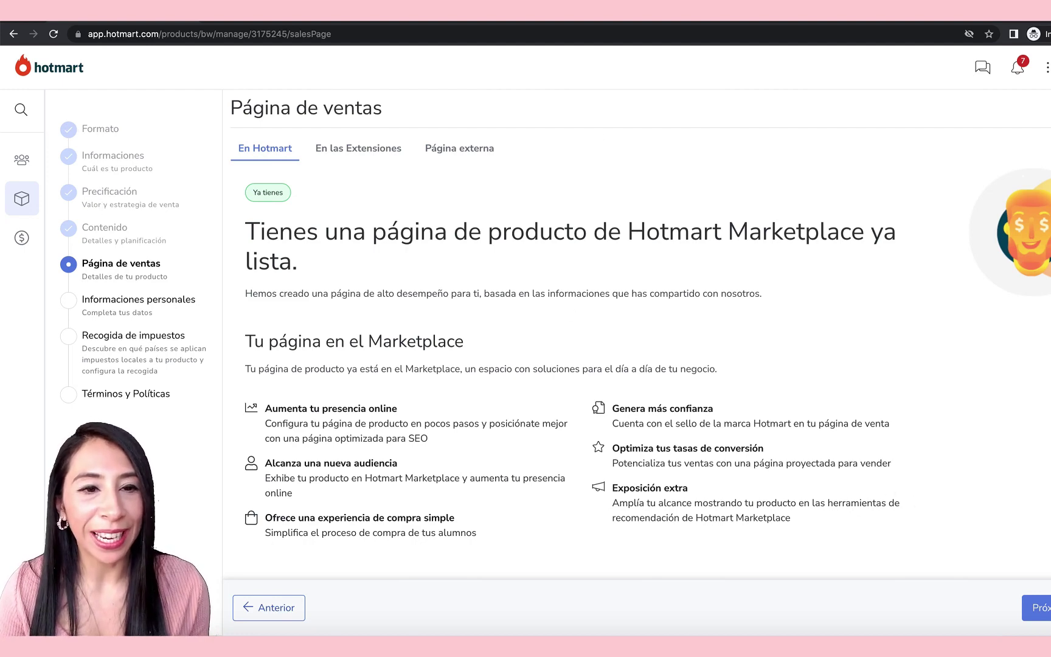
click(1037, 607)
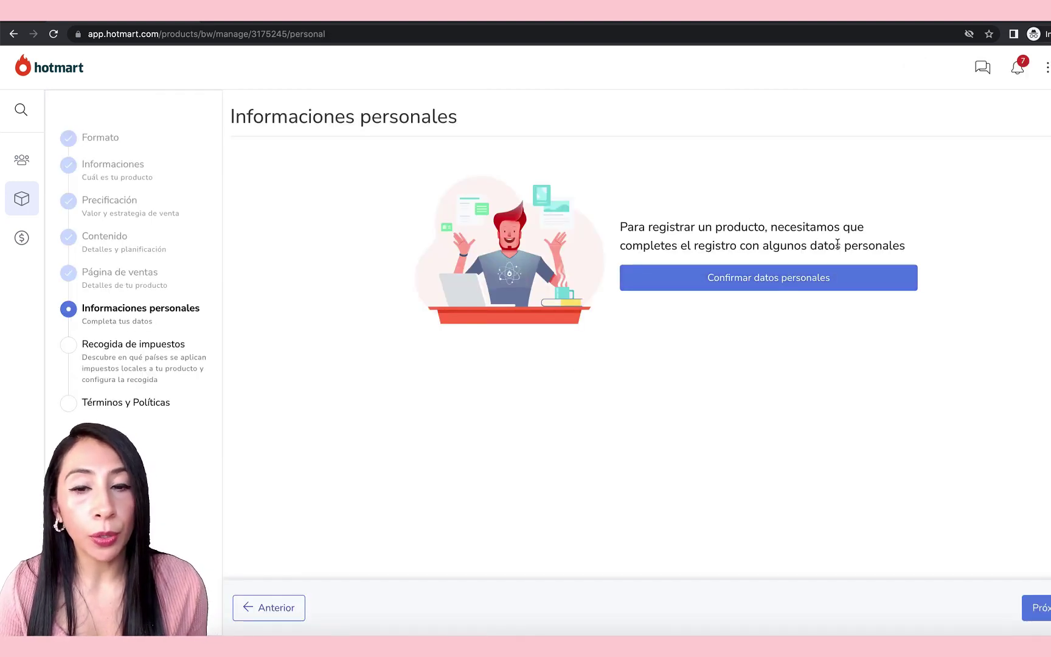
click(740, 286)
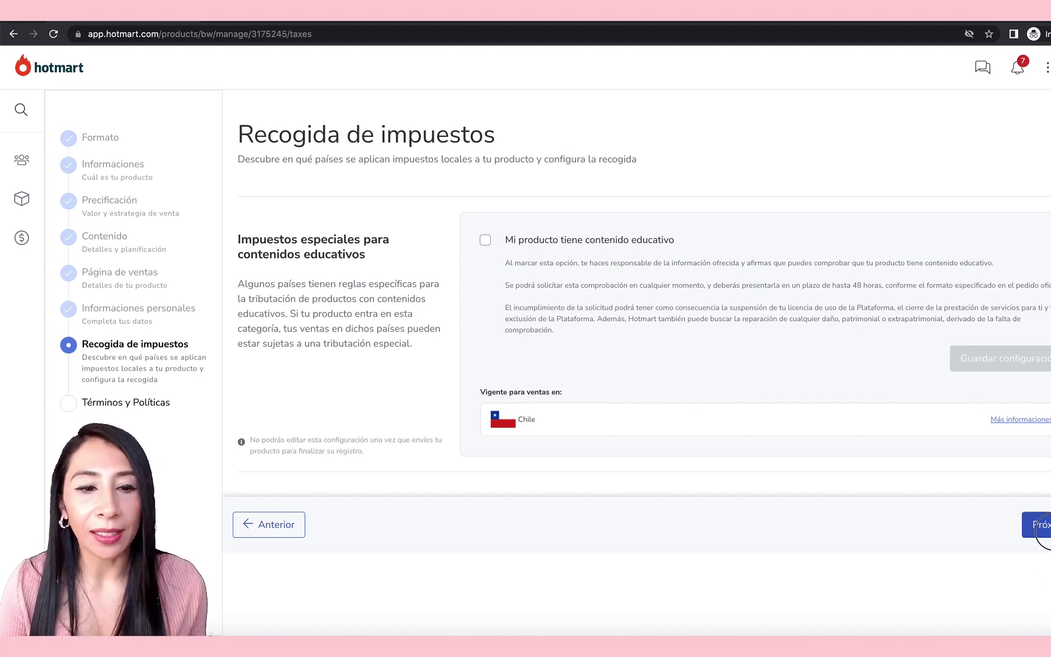
click(1040, 527)
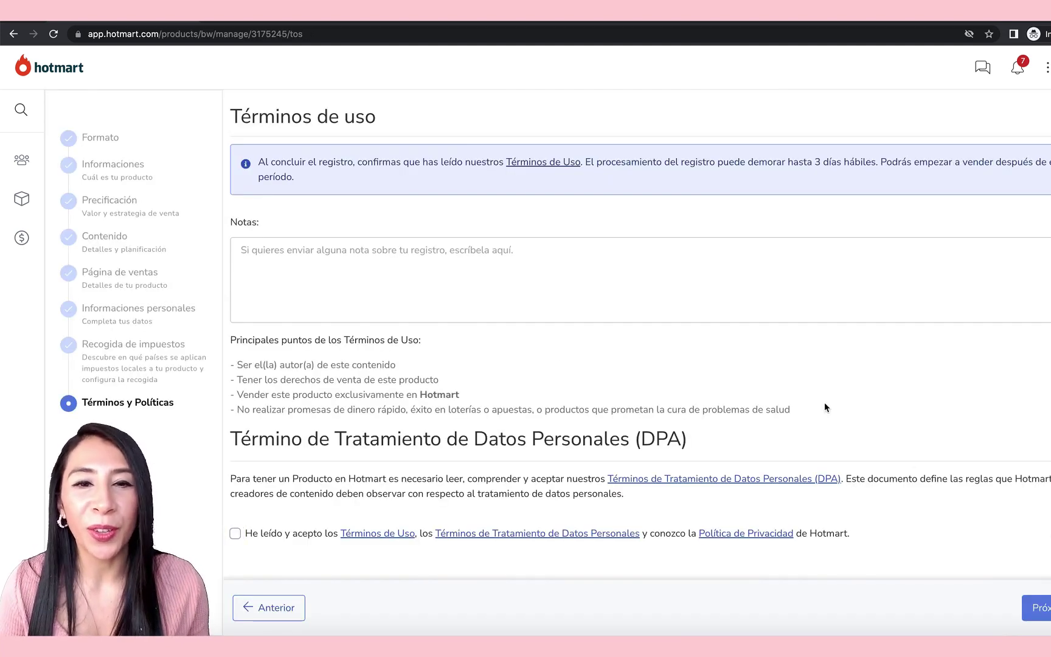
Accept the terms of use and data processing terms, submit the product registration and go to its editing panel
click(234, 534)
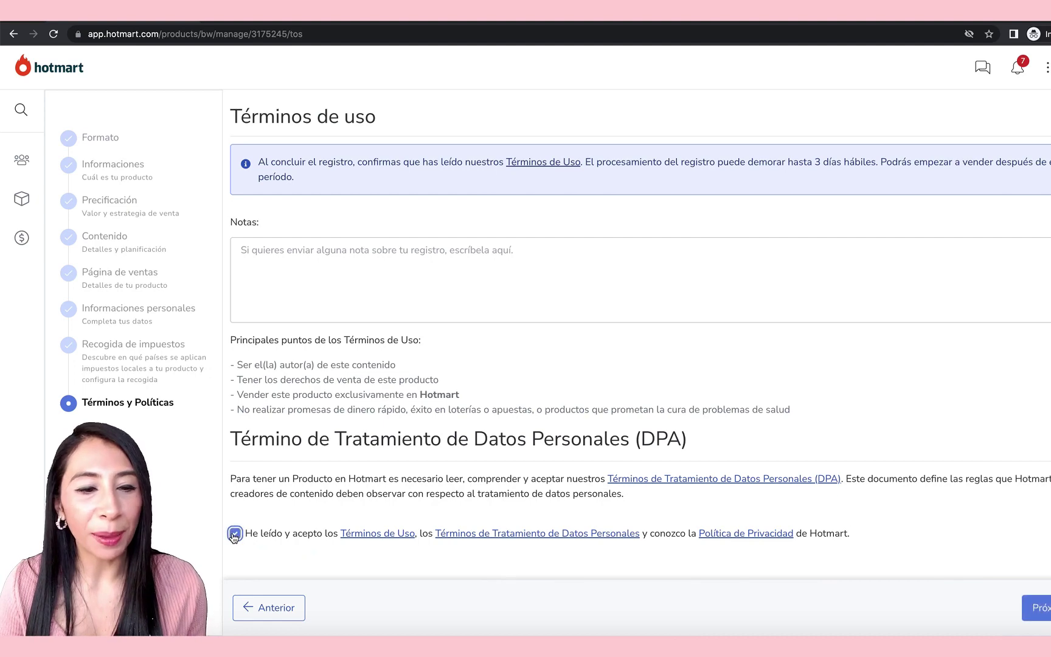
click(1041, 608)
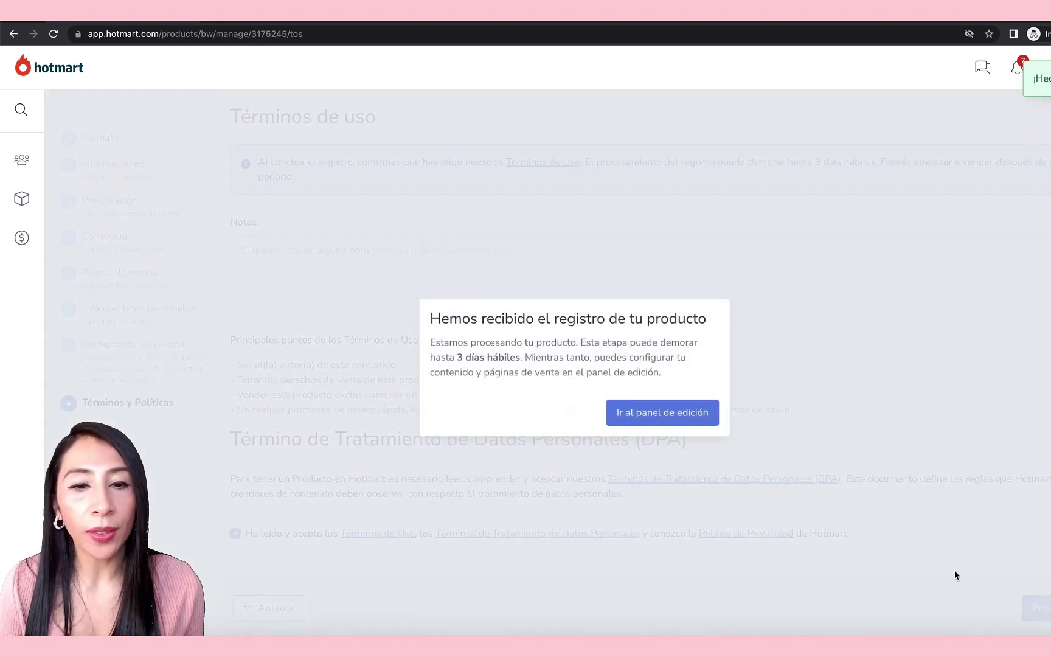
click(672, 420)
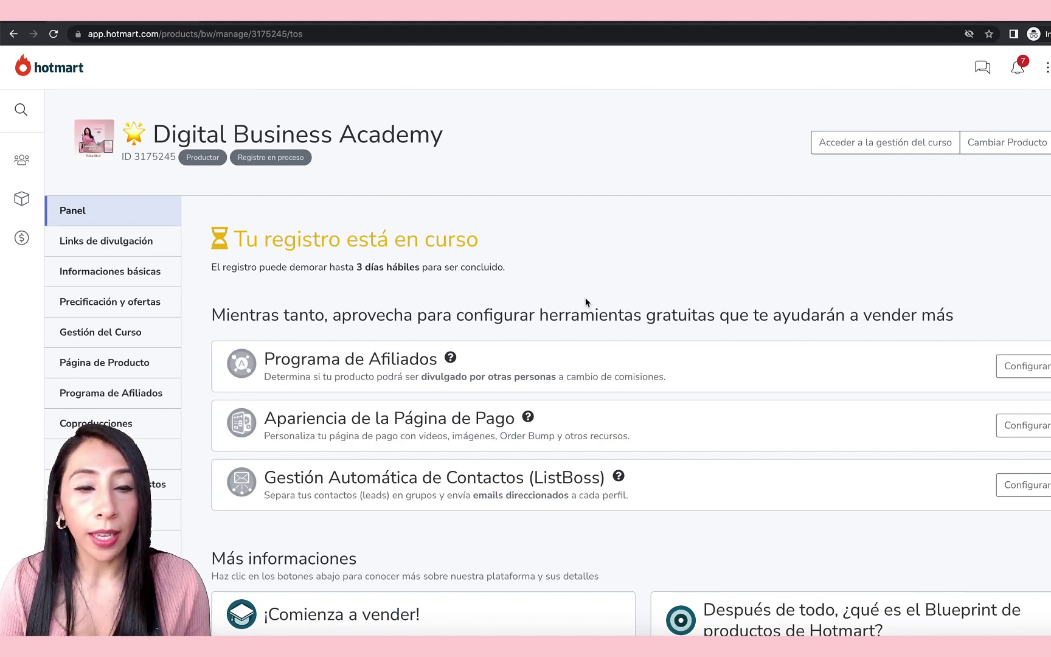
Review the product's panel, its Links de divulgación and its Informaciones básicas
scroll(585, 303, down, 3)
scroll(585, 302, up, 3)
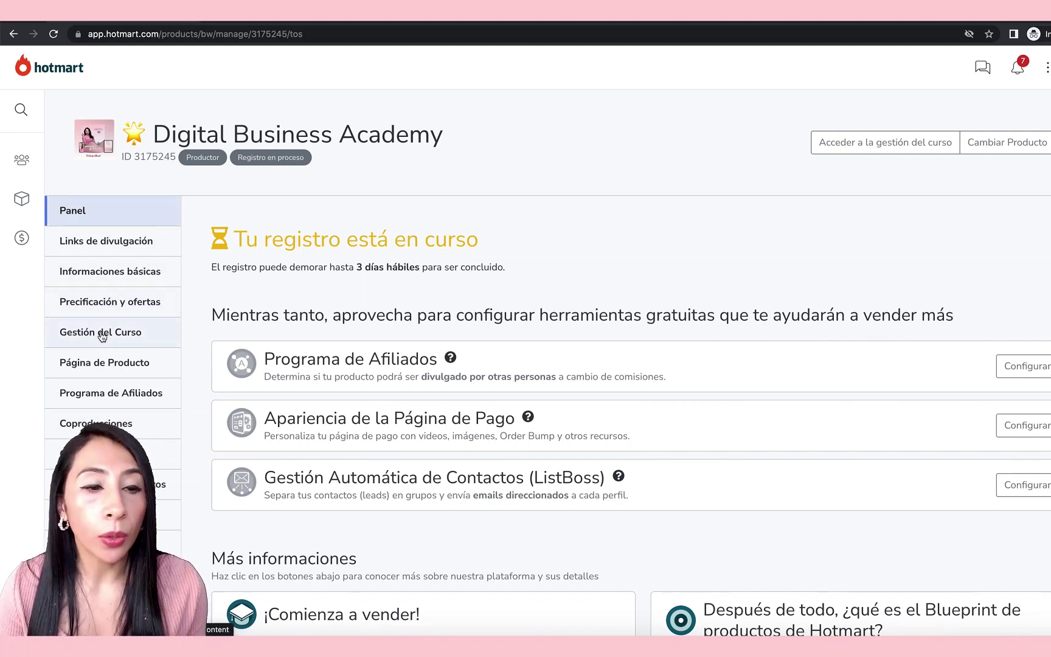
click(118, 242)
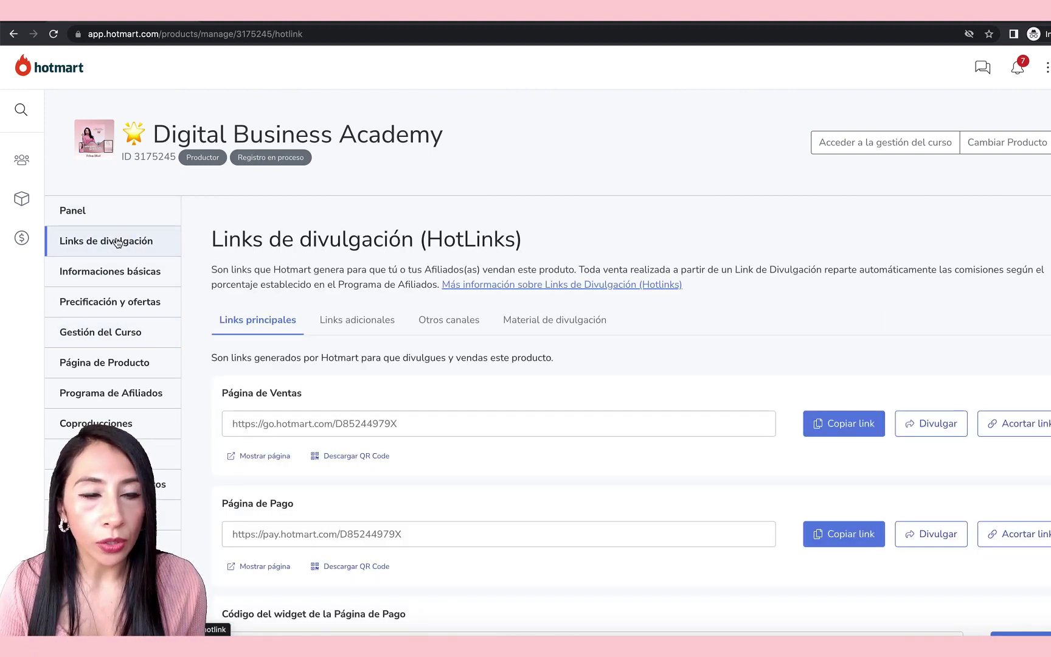
click(113, 271)
scroll(619, 405, down, 10)
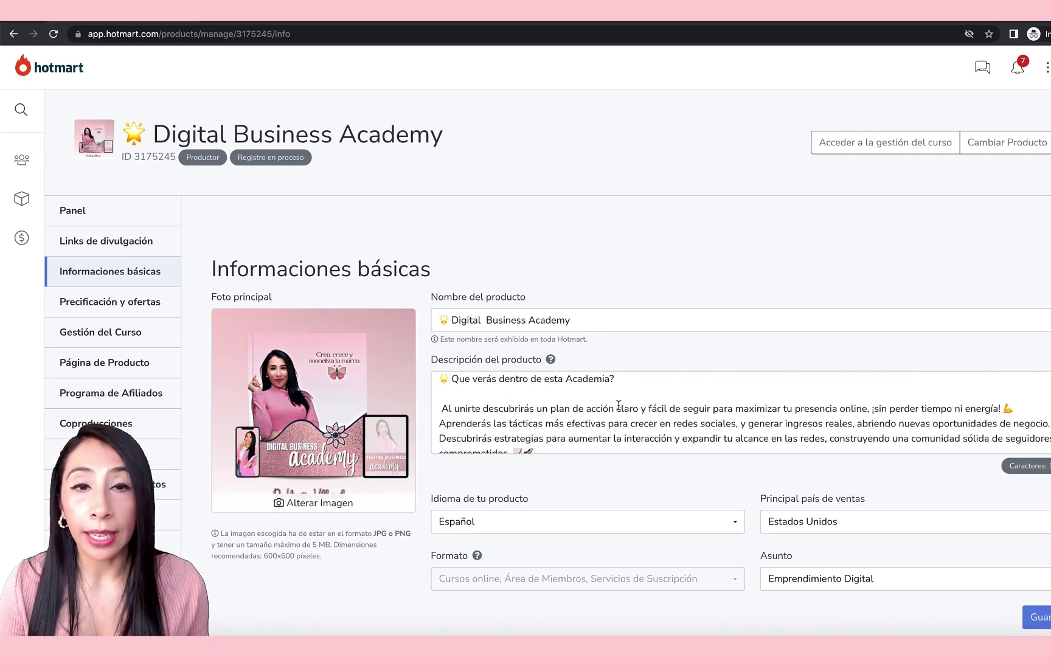
Add and save a price named Blackfriday with description promocion, currency Dólar estadounidense, payment form Pago al contado and value 299,00
click(117, 302)
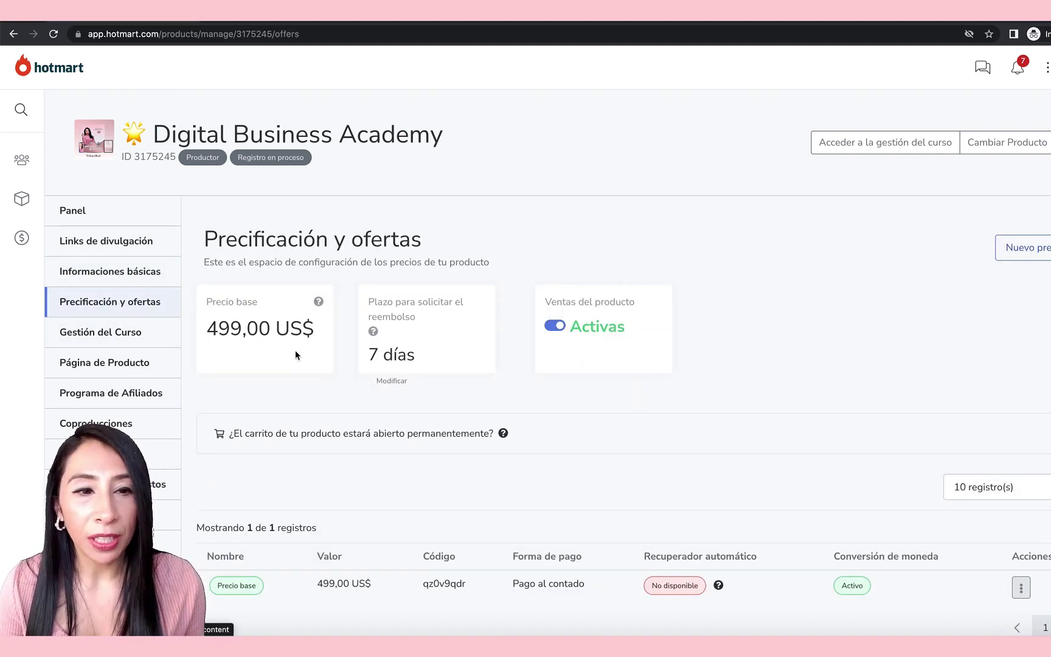
scroll(295, 349, down, 2)
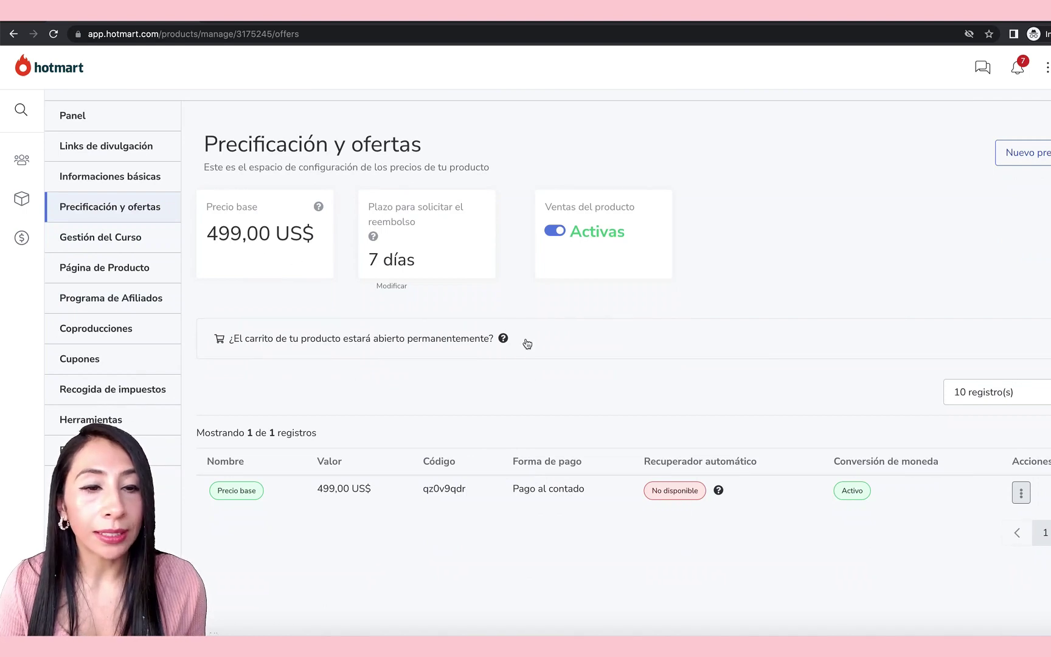
click(1024, 161)
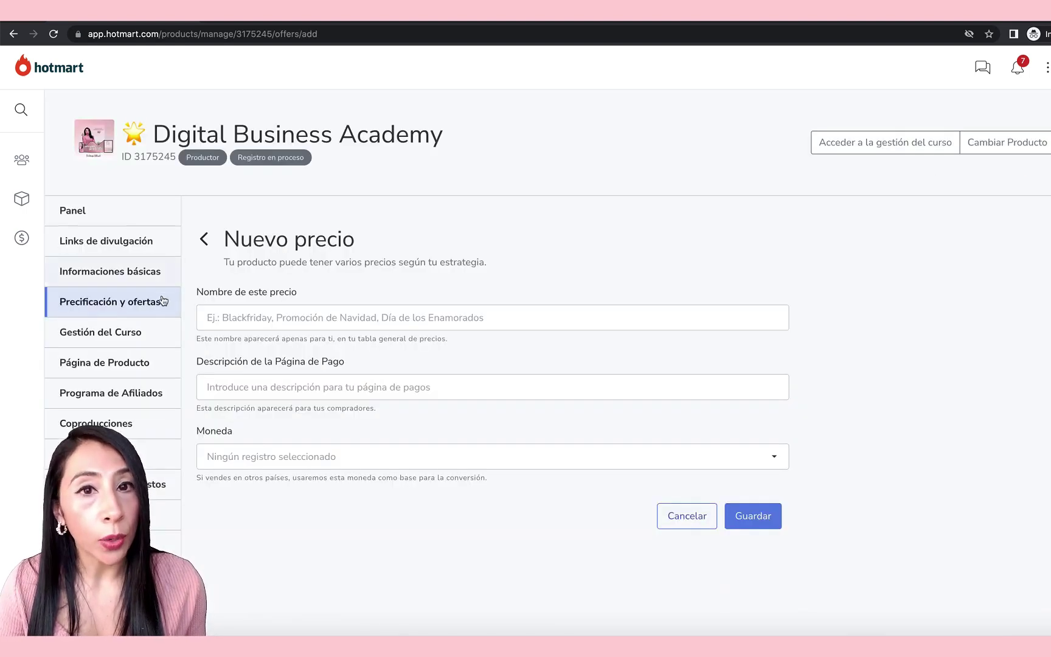
click(256, 317)
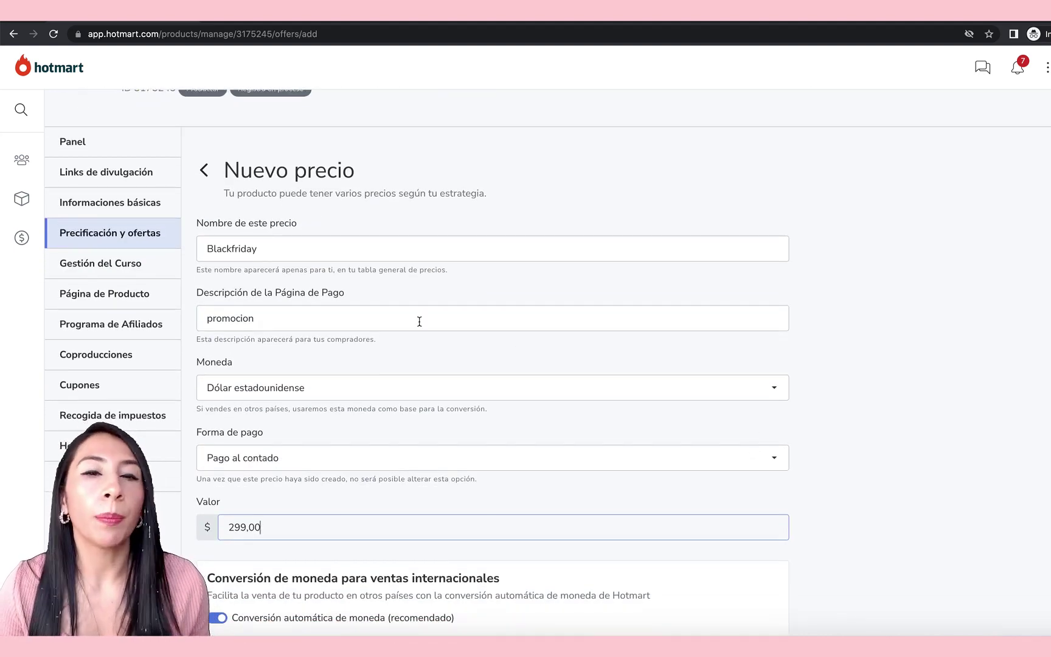
scroll(419, 321, down, 3)
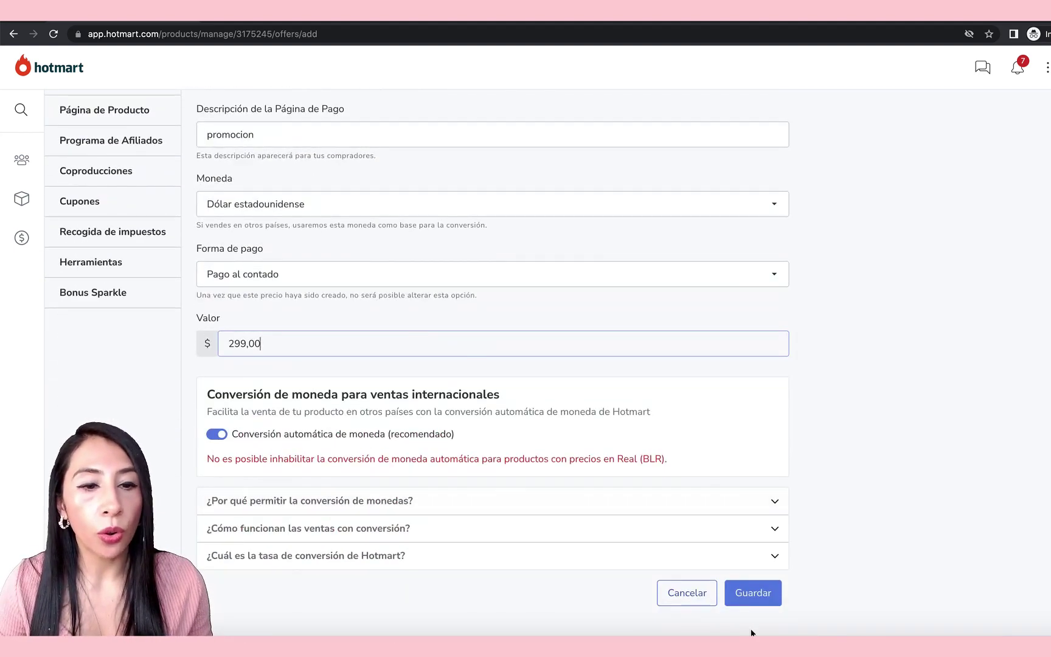
click(764, 596)
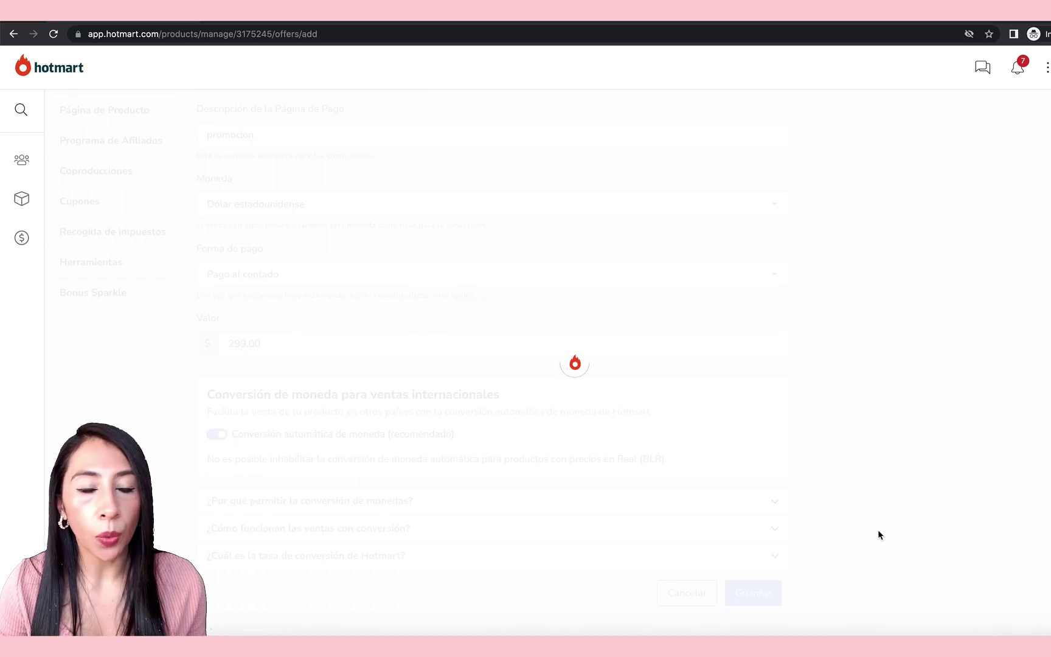
Check the available actions for the base price and for the Blackfriday offer
click(1022, 453)
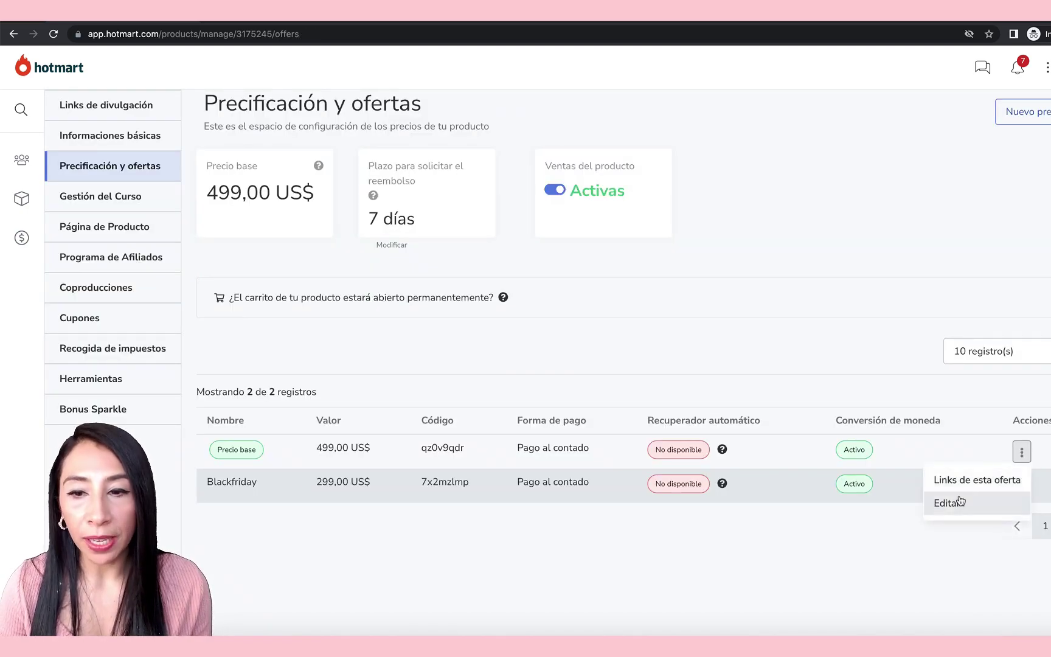
click(892, 517)
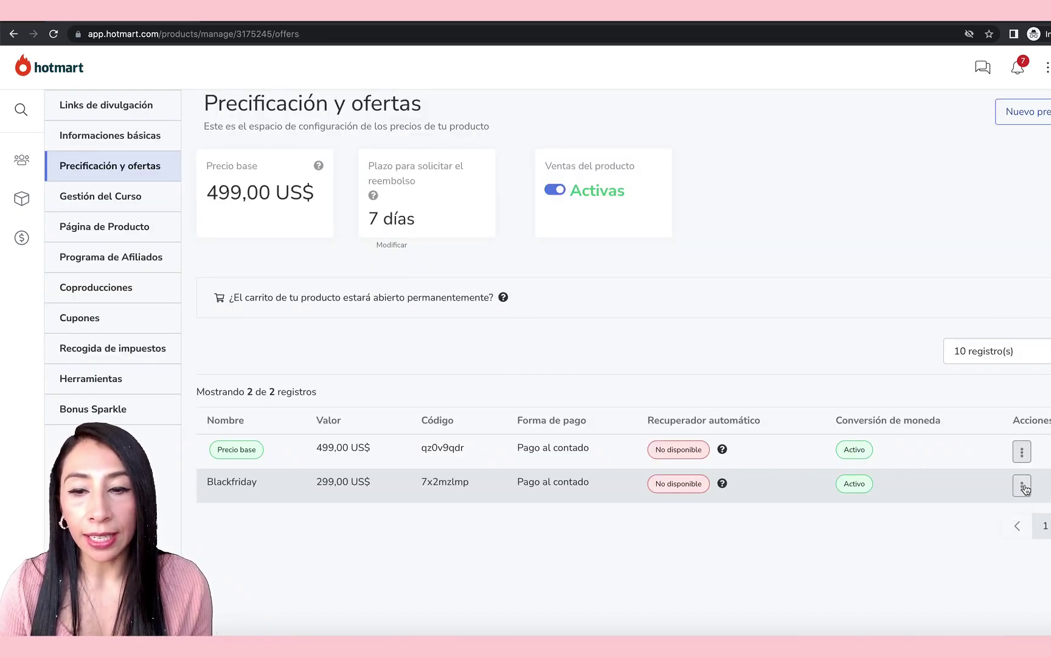
click(1024, 488)
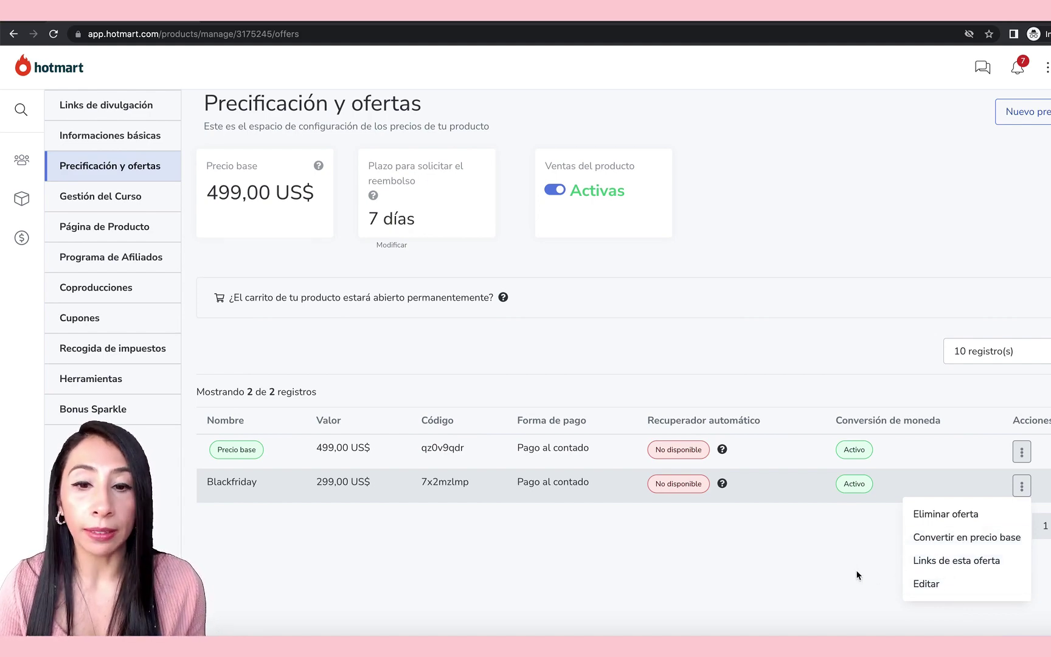
Go to Gestión del Curso, access the course management with Hotmart and show its content manager
click(100, 196)
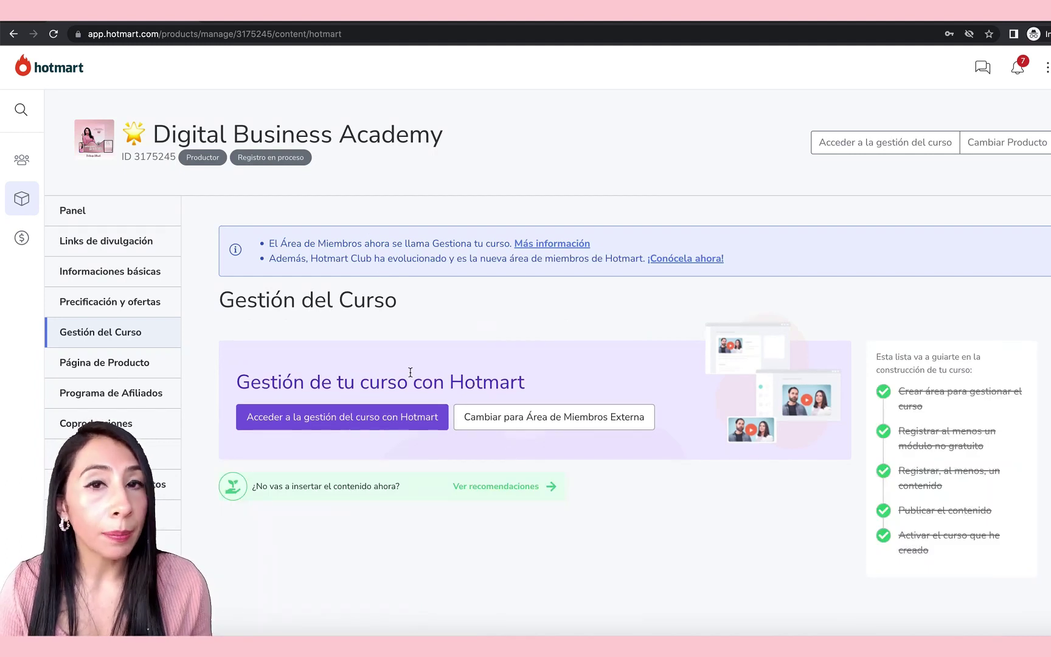
click(324, 425)
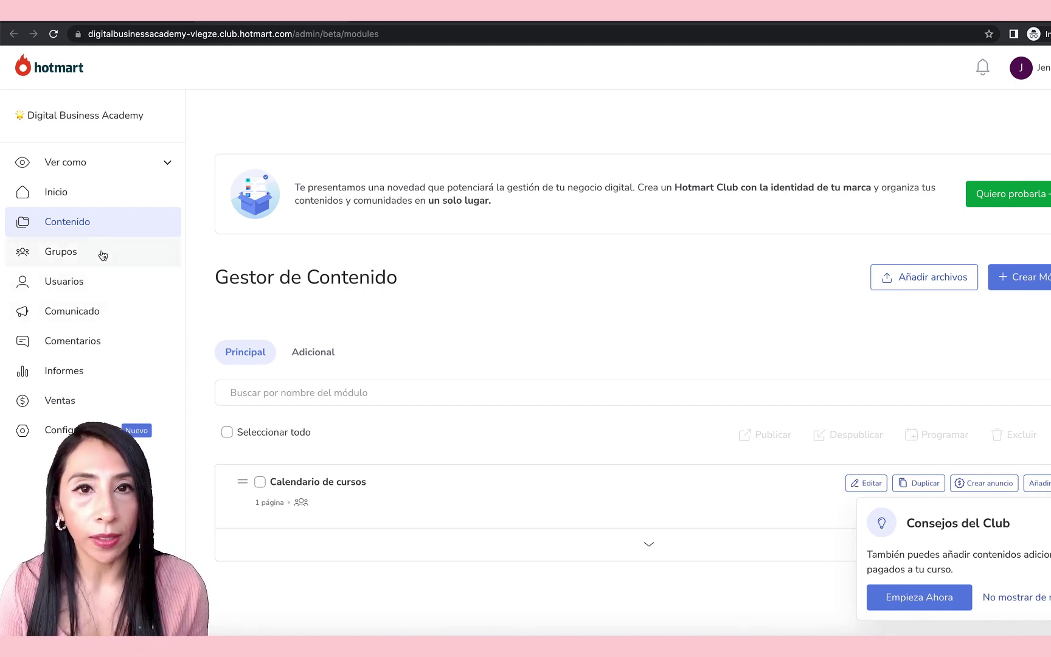
click(55, 213)
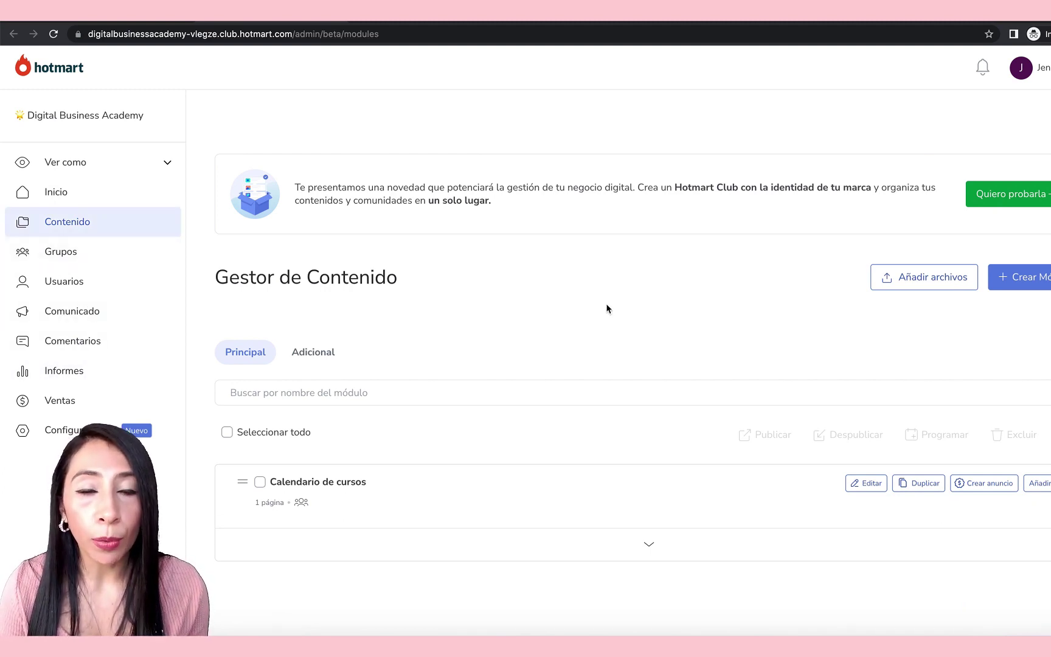
Create a main module named Bienvenida in the content manager
scroll(784, 324, down, 1)
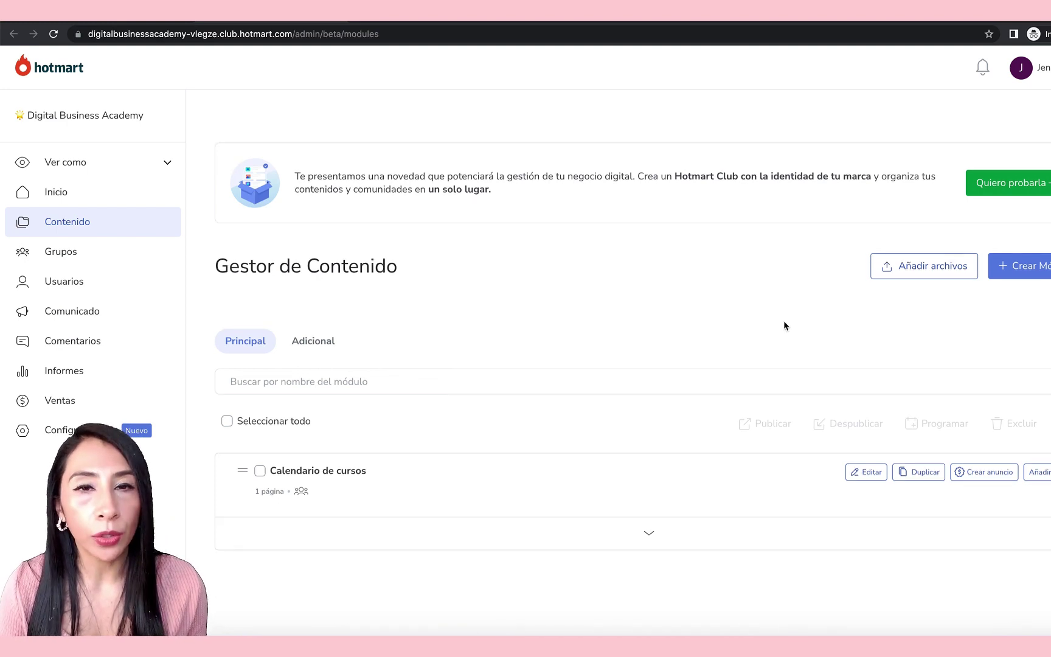
click(1045, 254)
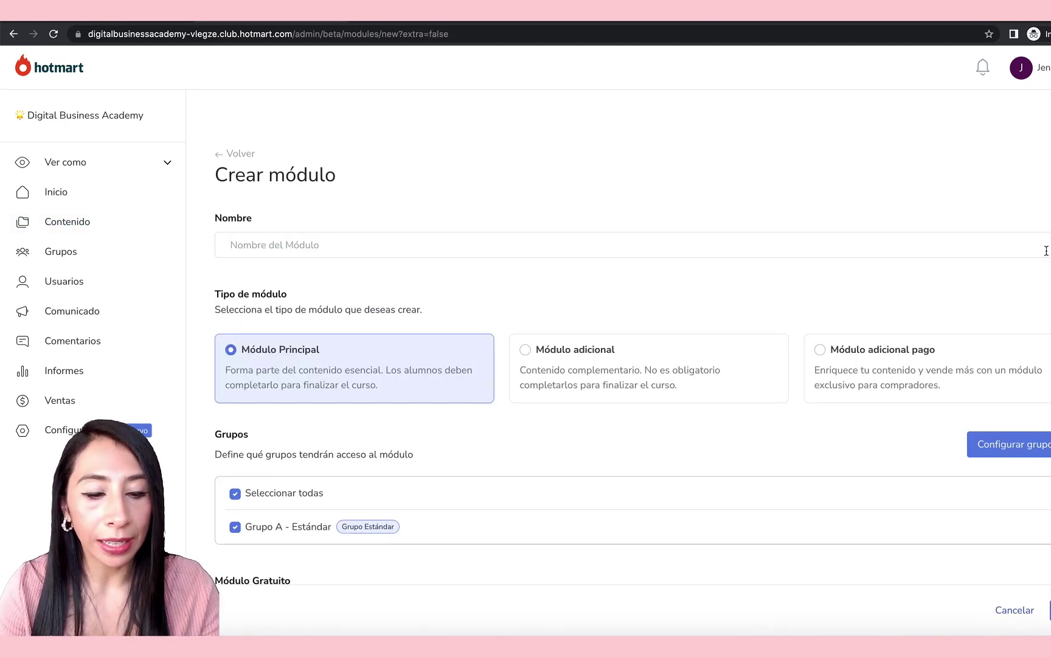
click(1046, 250)
text(Bienvenida)
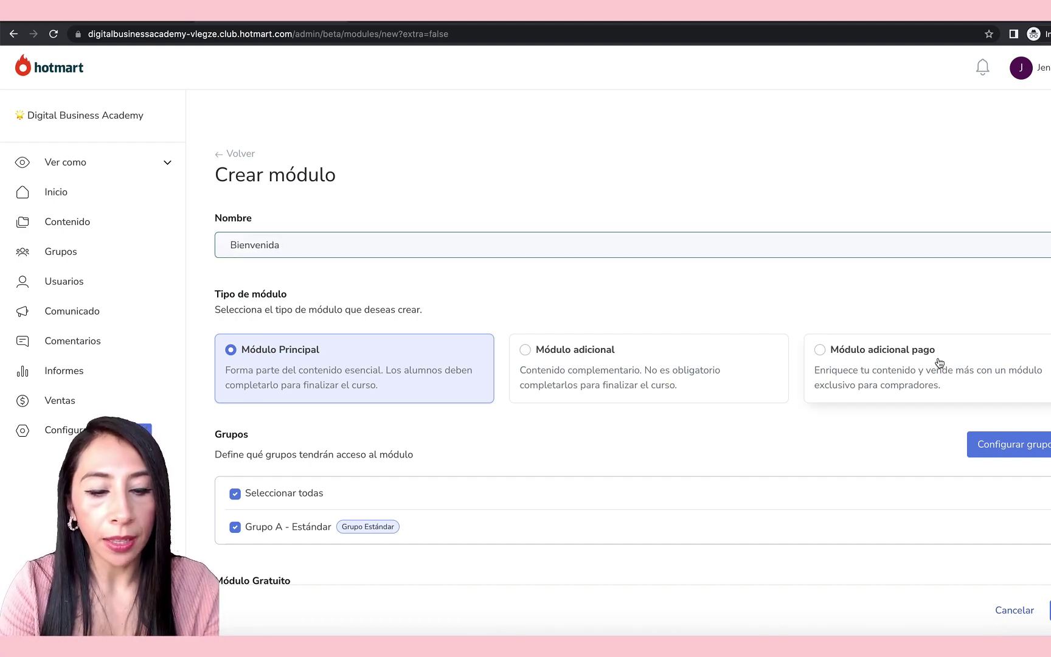
key(Return)
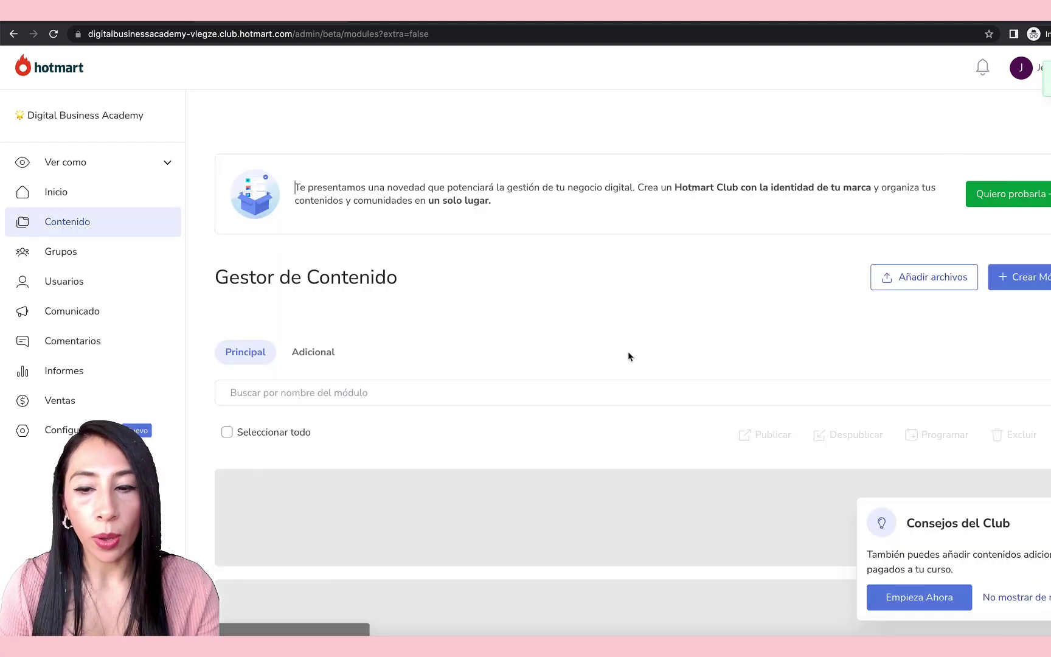
Create another main module named Instagram
click(1020, 158)
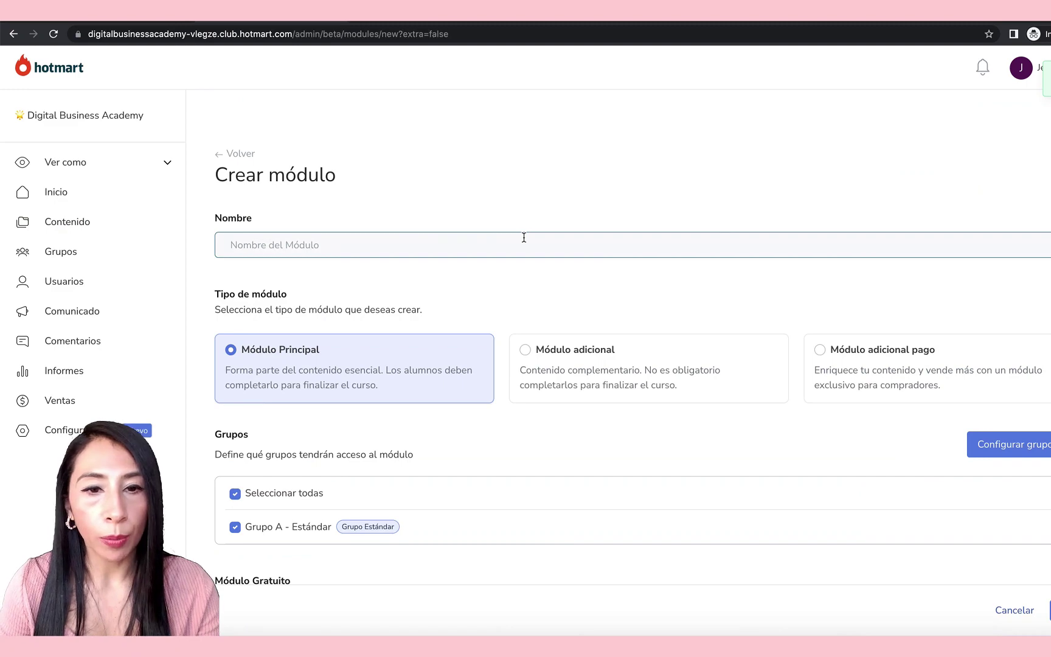
text(Instagram)
key(Return)
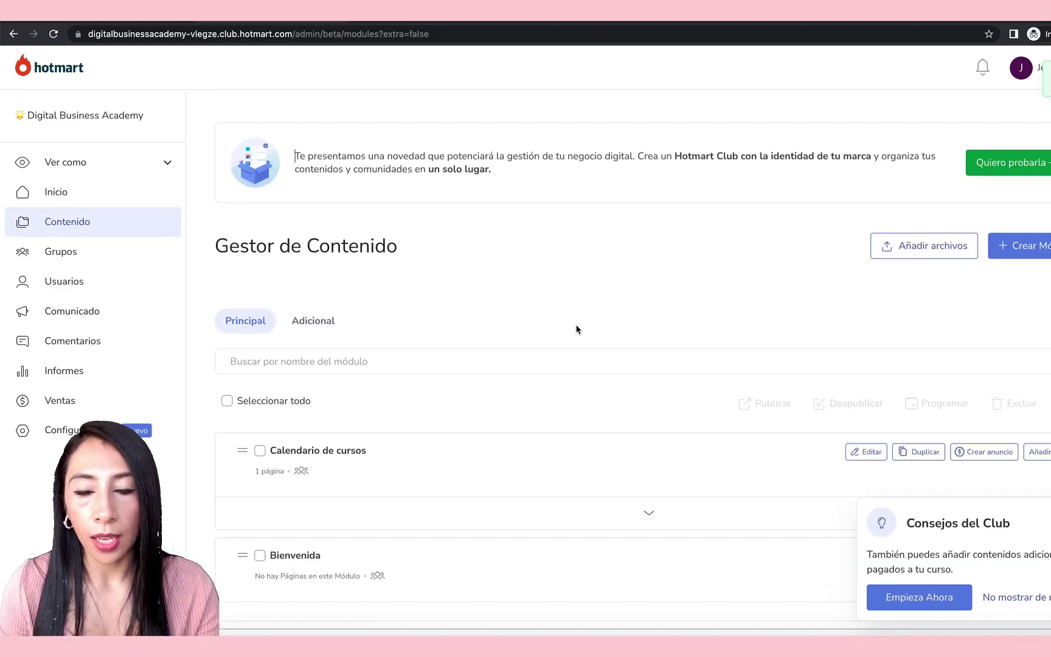
Create a third main module named Planificacón
scroll(577, 328, down, 2)
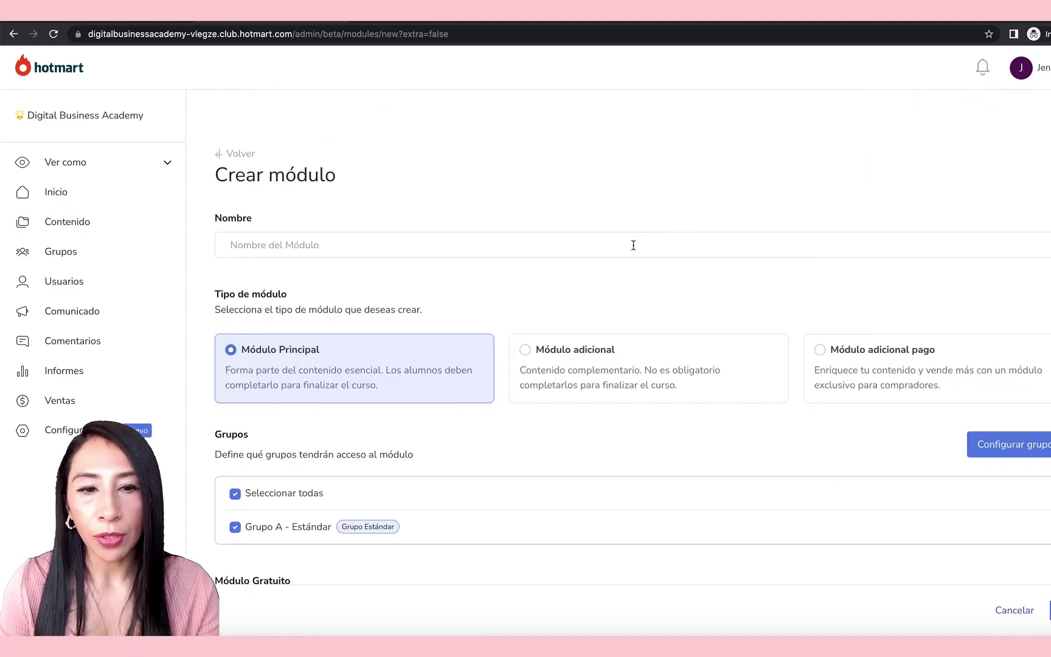
click(633, 244)
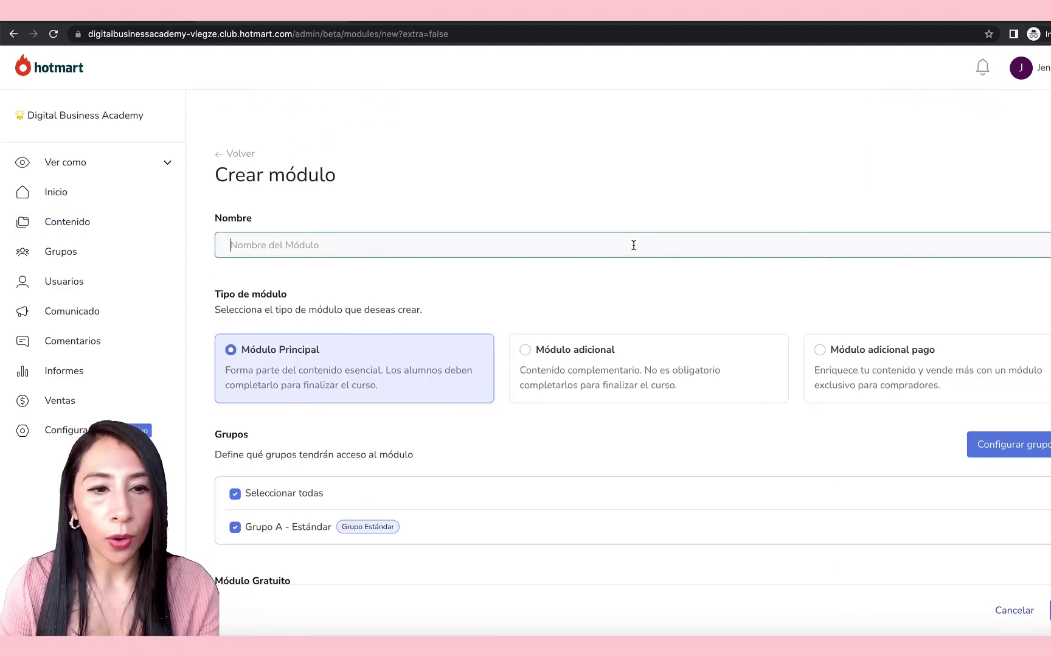
text(Planifica)
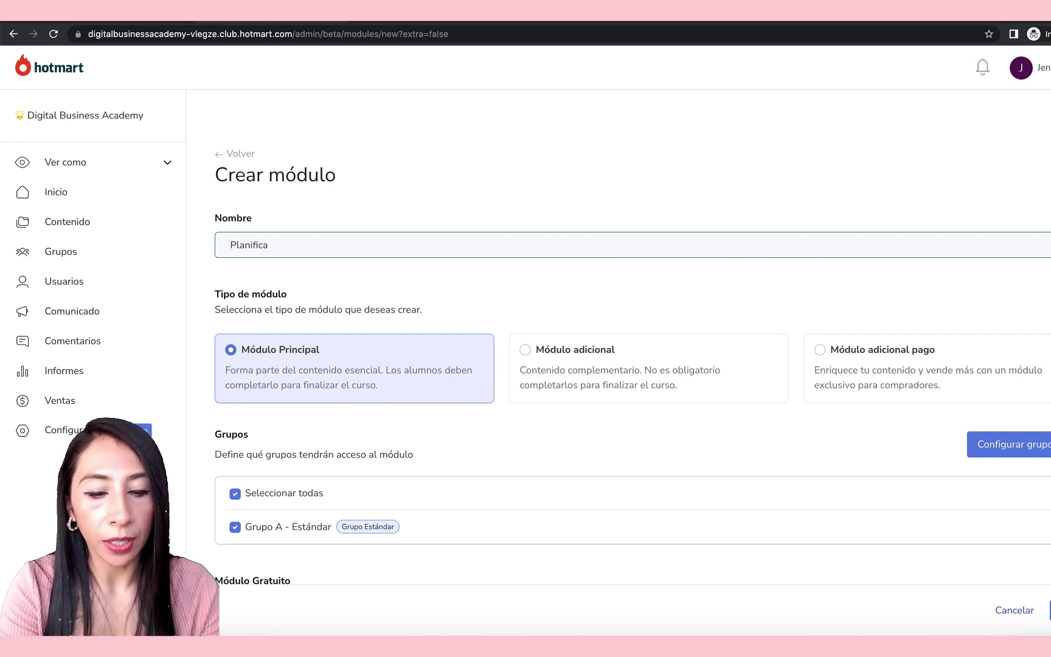
text(cón)
key(Return)
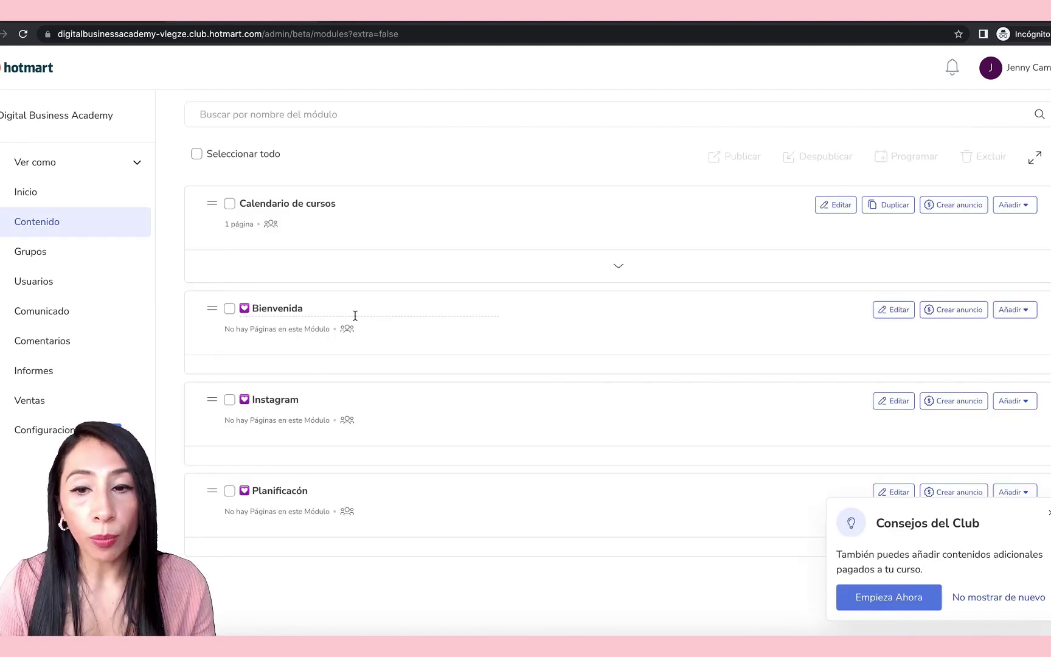
Start a new content page in the Bienvenida module and name it Marca persona
scroll(350, 323, down, 1)
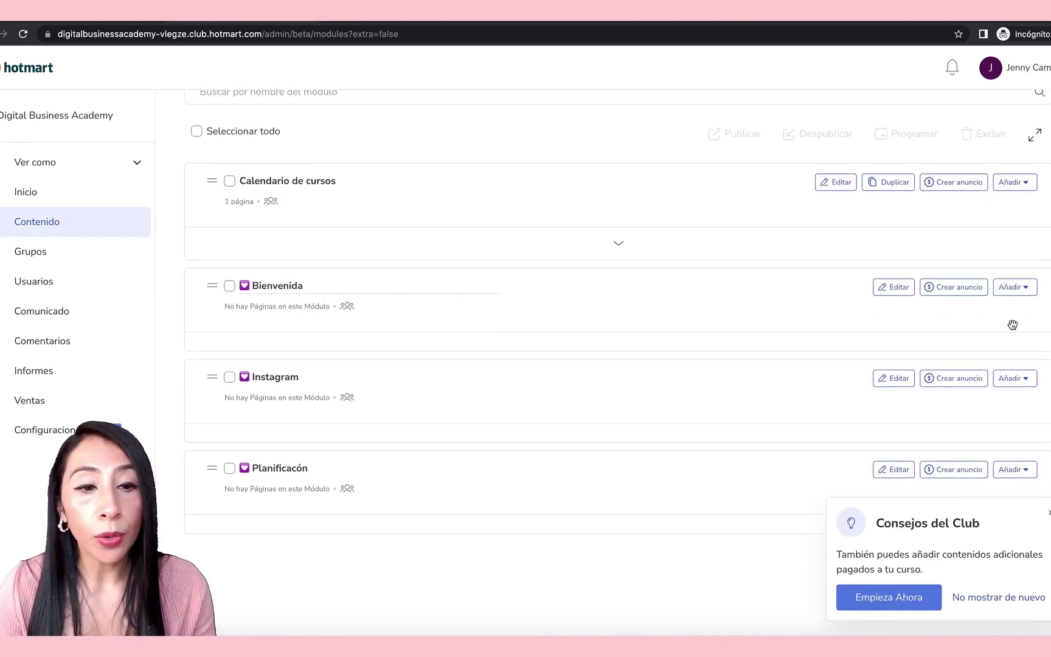
click(1023, 293)
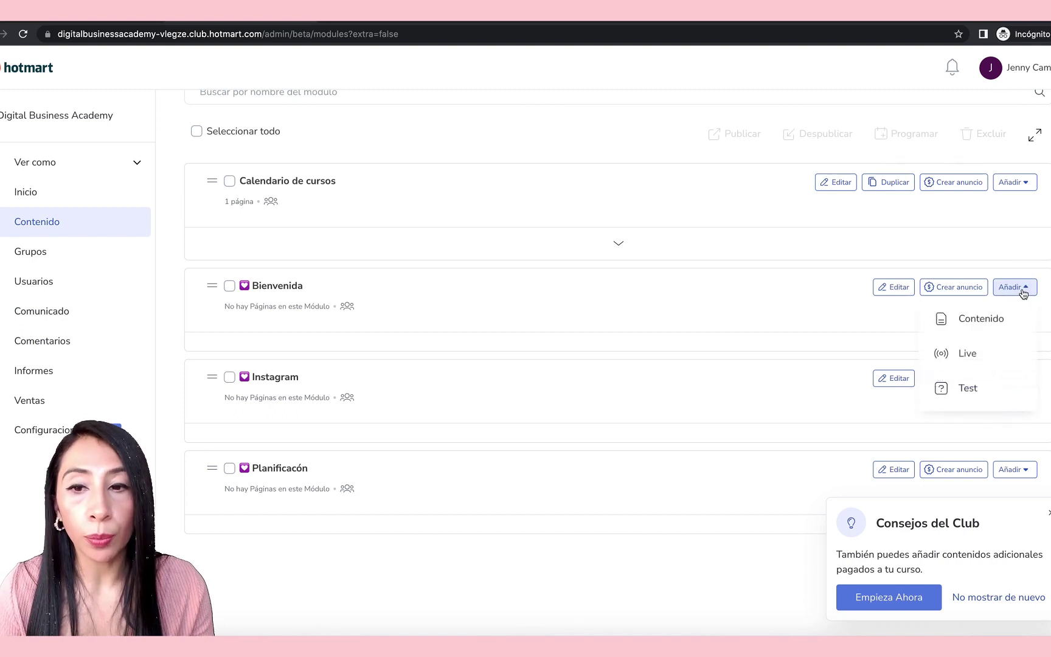
click(973, 320)
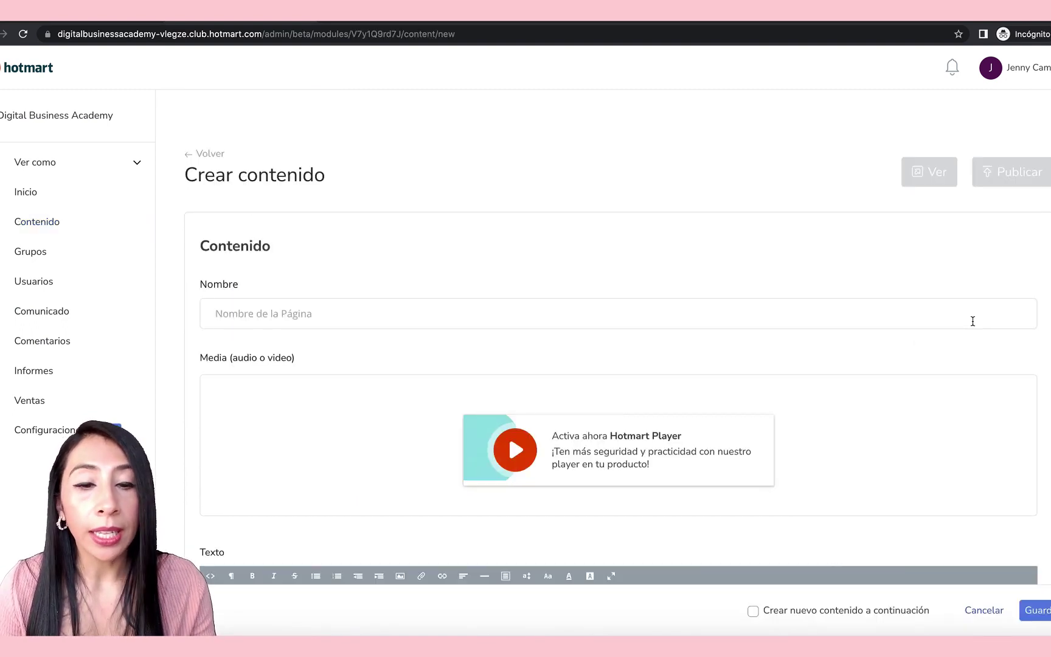
click(315, 322)
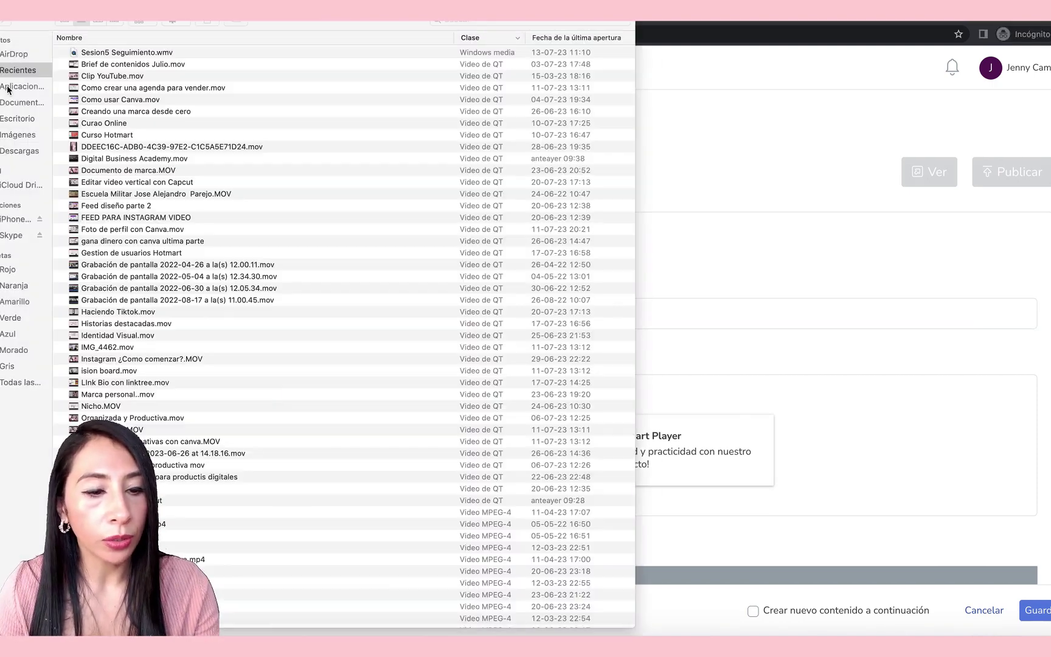
scroll(415, 347, down, 3)
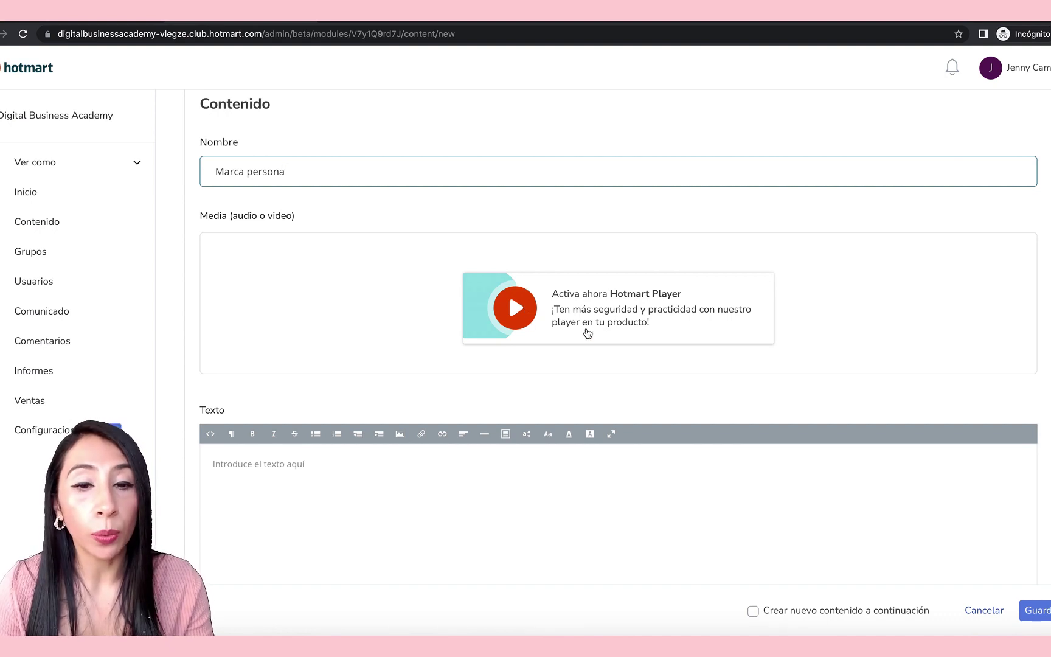
scroll(603, 325, down, 3)
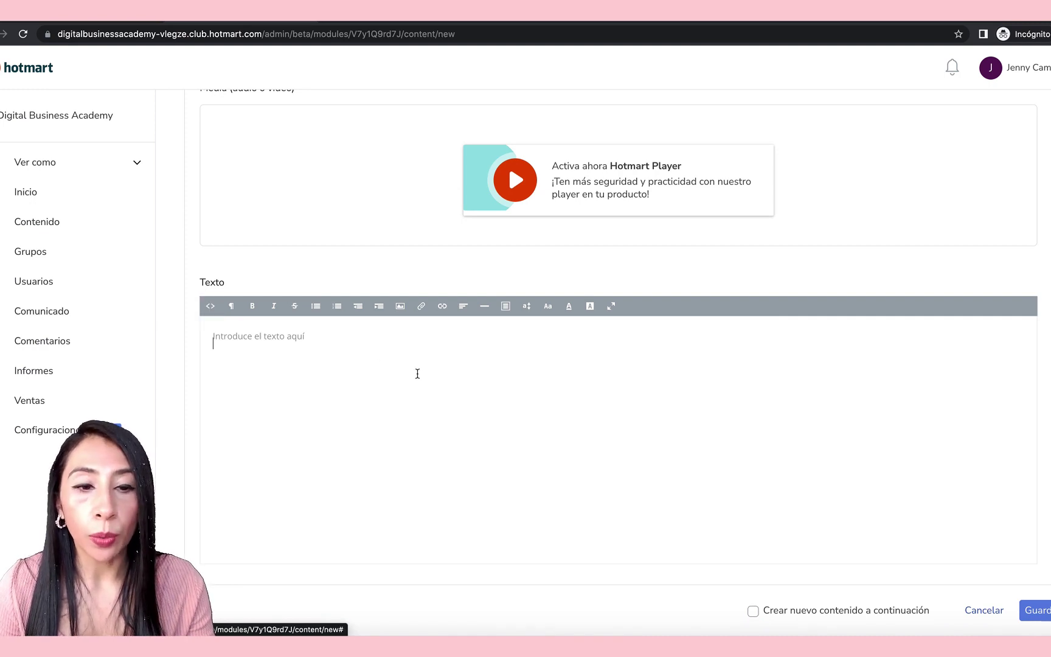
scroll(418, 372, up, 3)
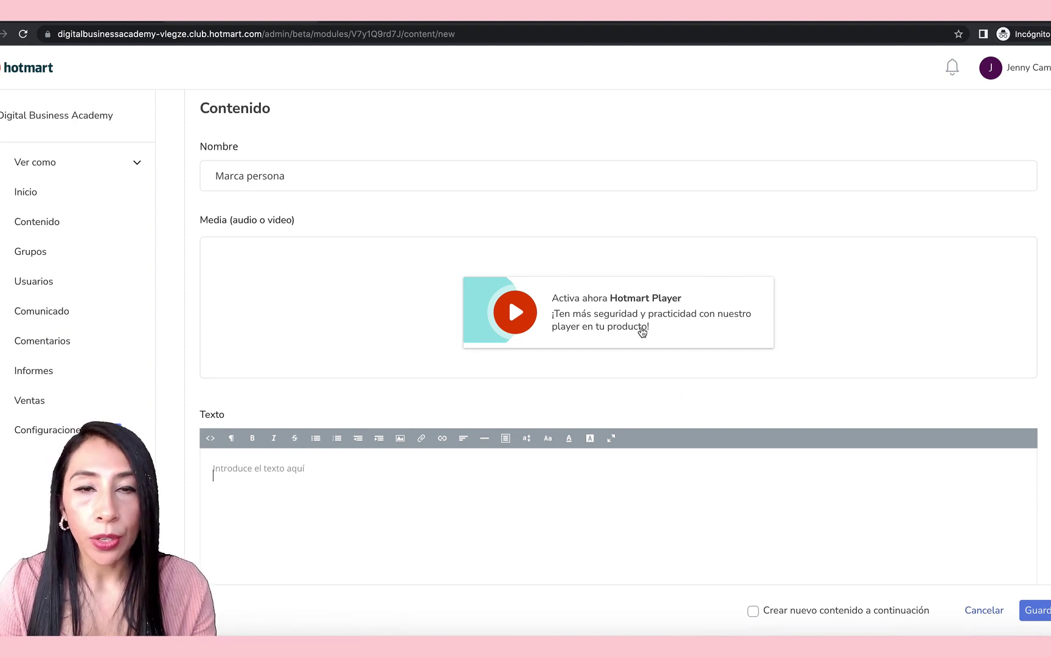
click(637, 321)
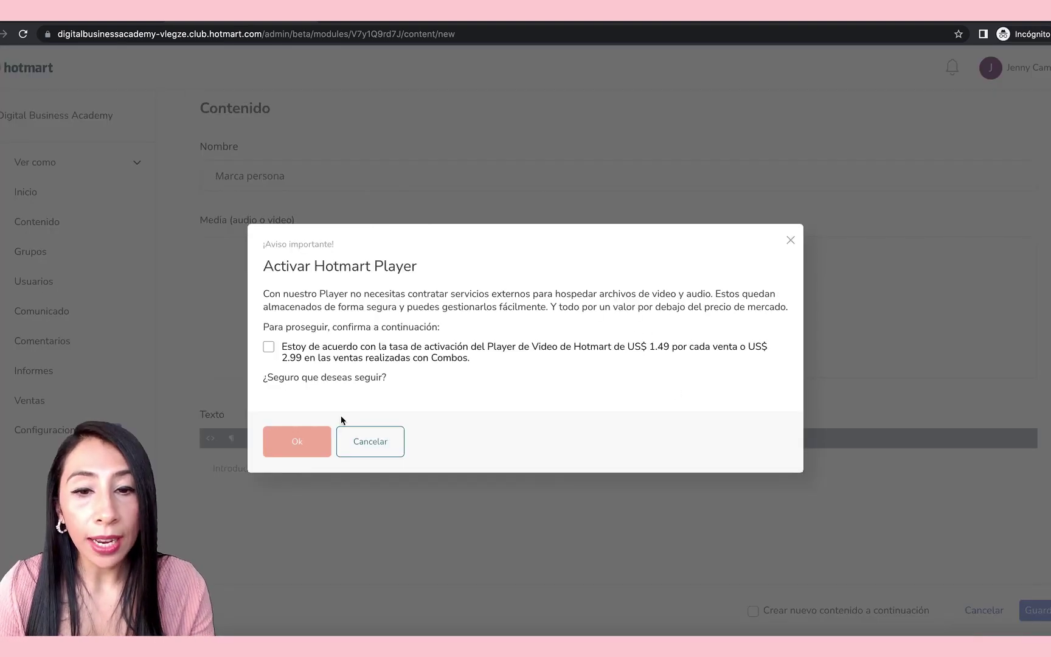
click(269, 349)
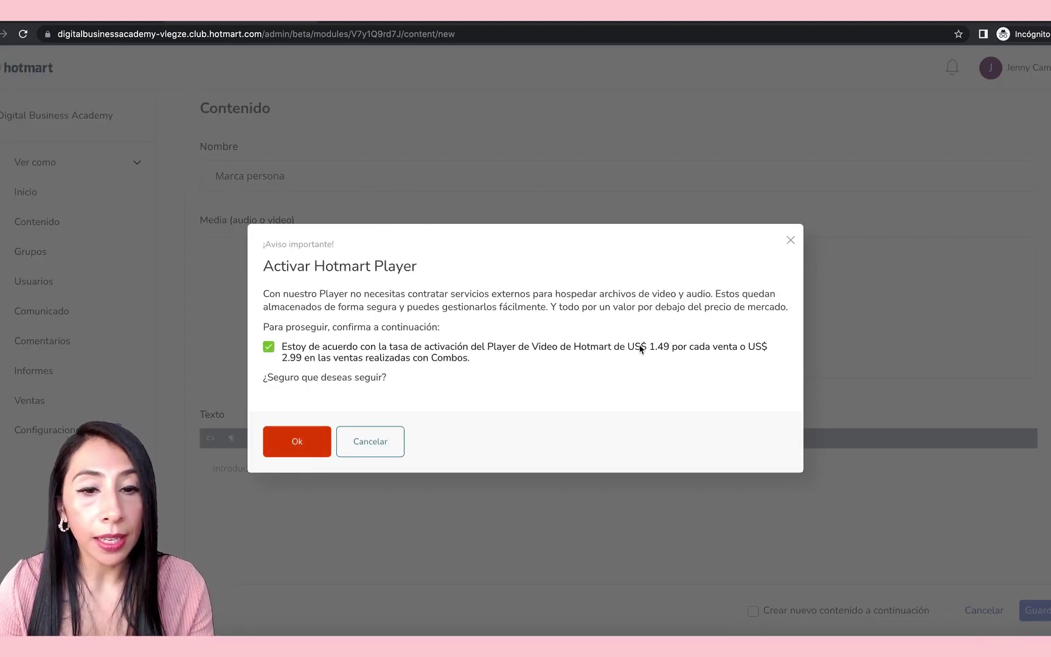
click(680, 346)
click(268, 347)
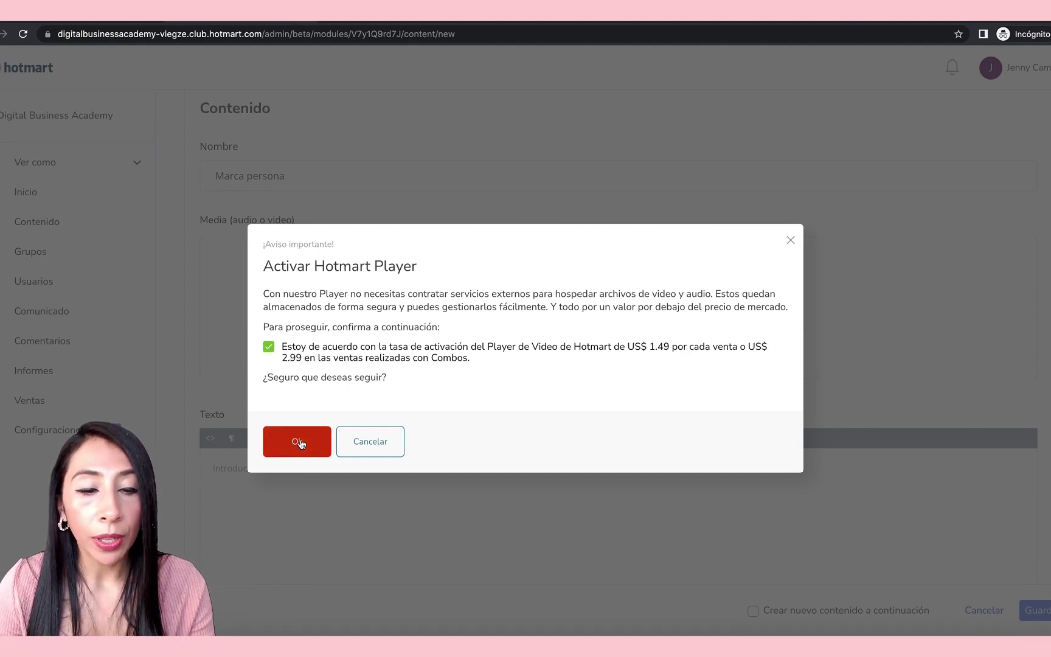
click(358, 442)
Switch to YouTube and copy the embed code of the GANA DINERO con CANVA video
scroll(522, 353, down, 2)
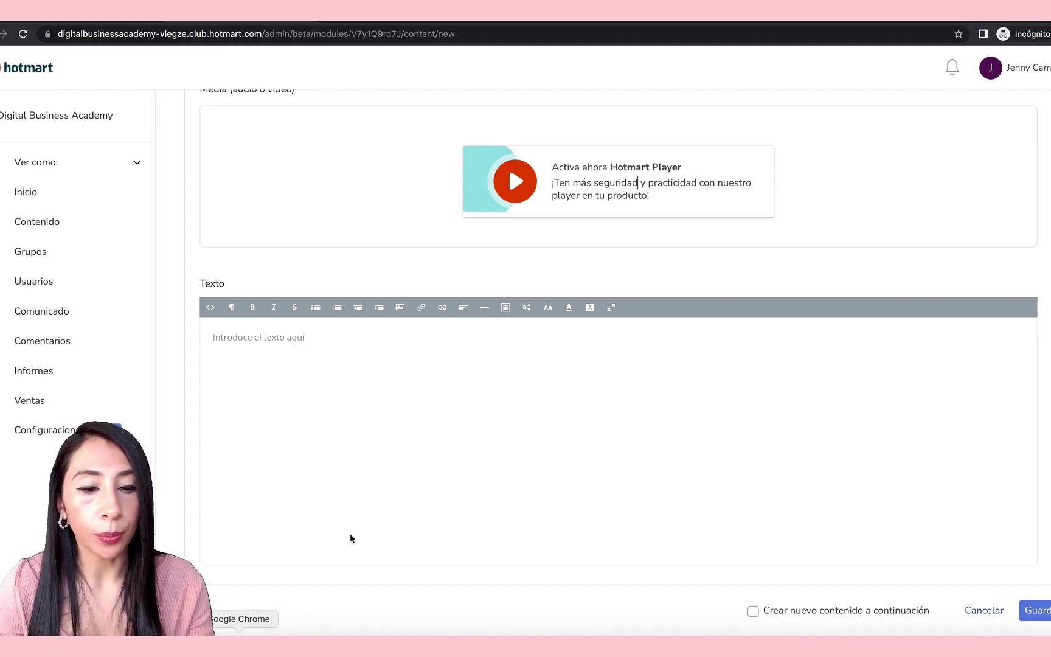
click(241, 646)
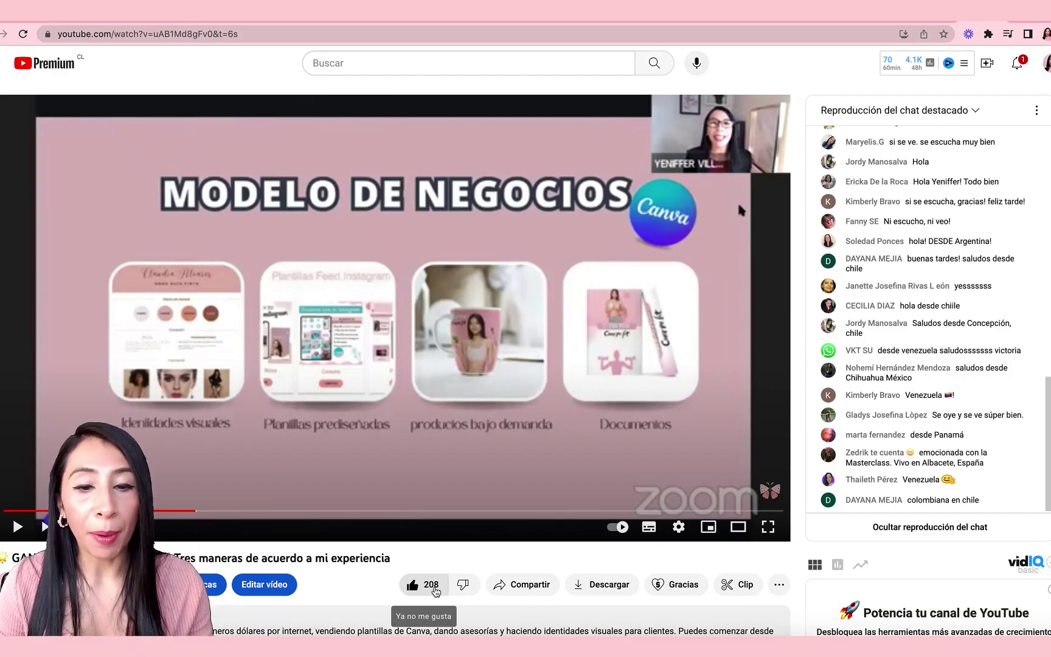
click(532, 587)
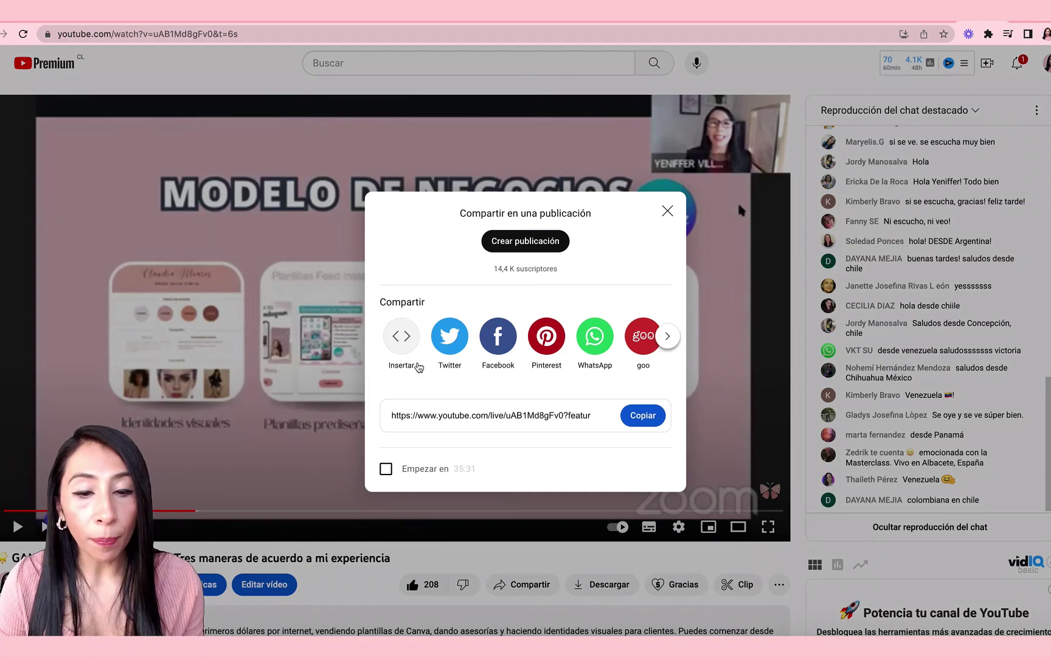
click(401, 341)
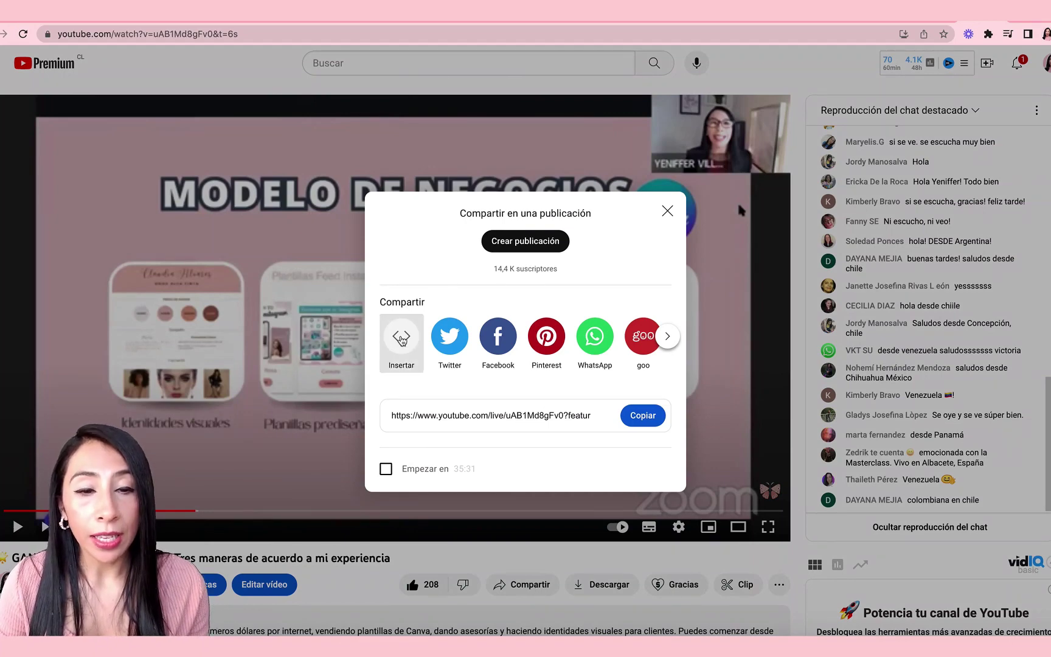
scroll(698, 447, down, 3)
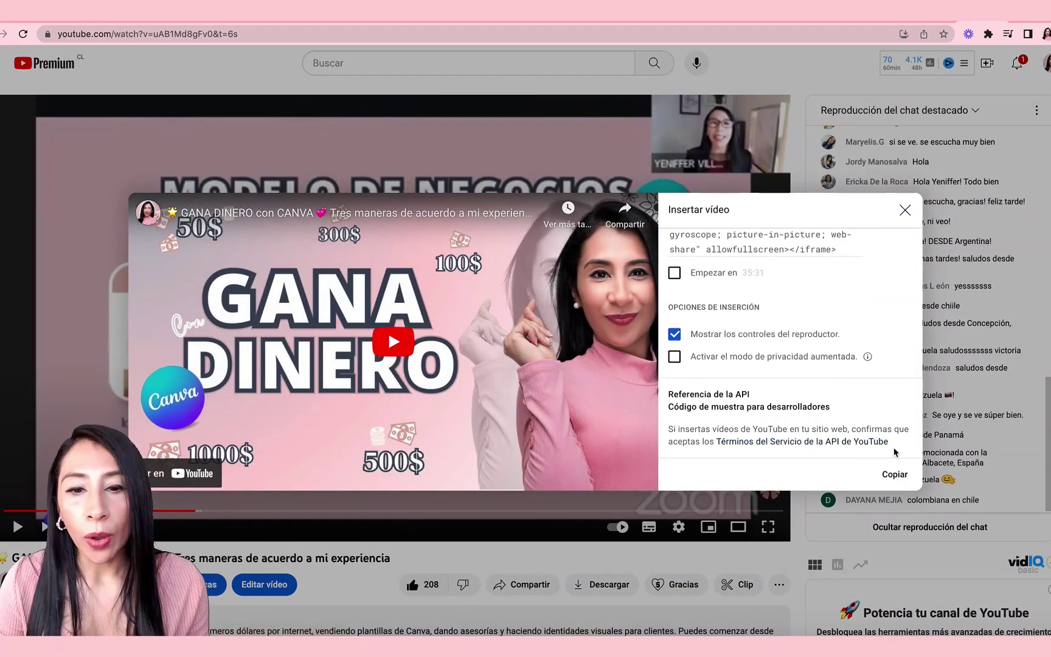
click(894, 474)
key(super+c)
Paste the YouTube embed code into the Hotmart page's text as HTML and return the editor to its visual view
scroll(783, 223, up, 3)
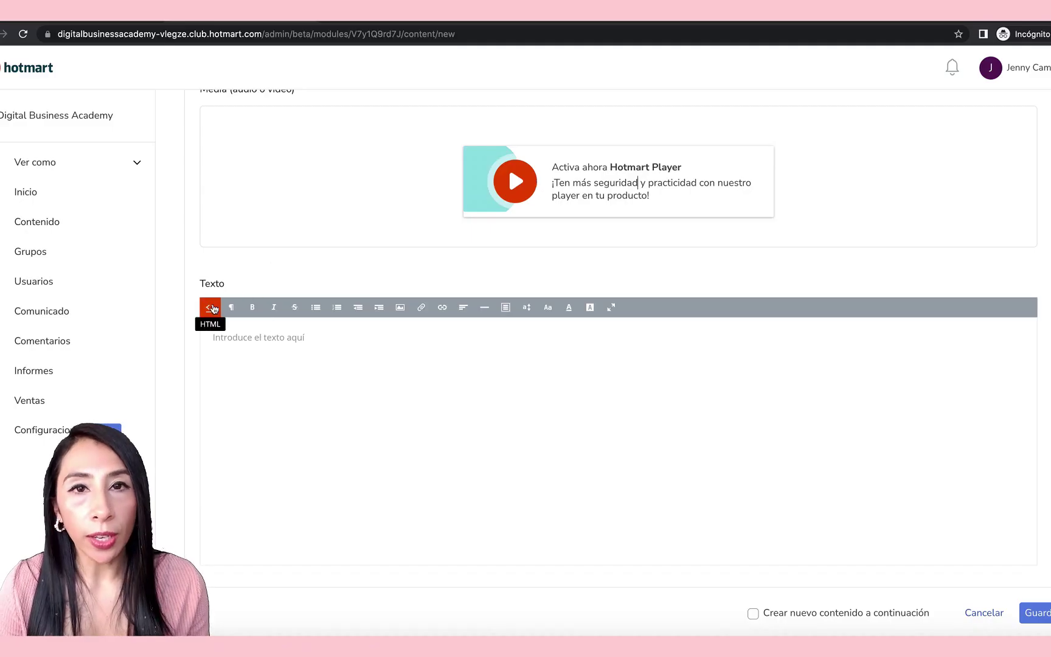
click(211, 309)
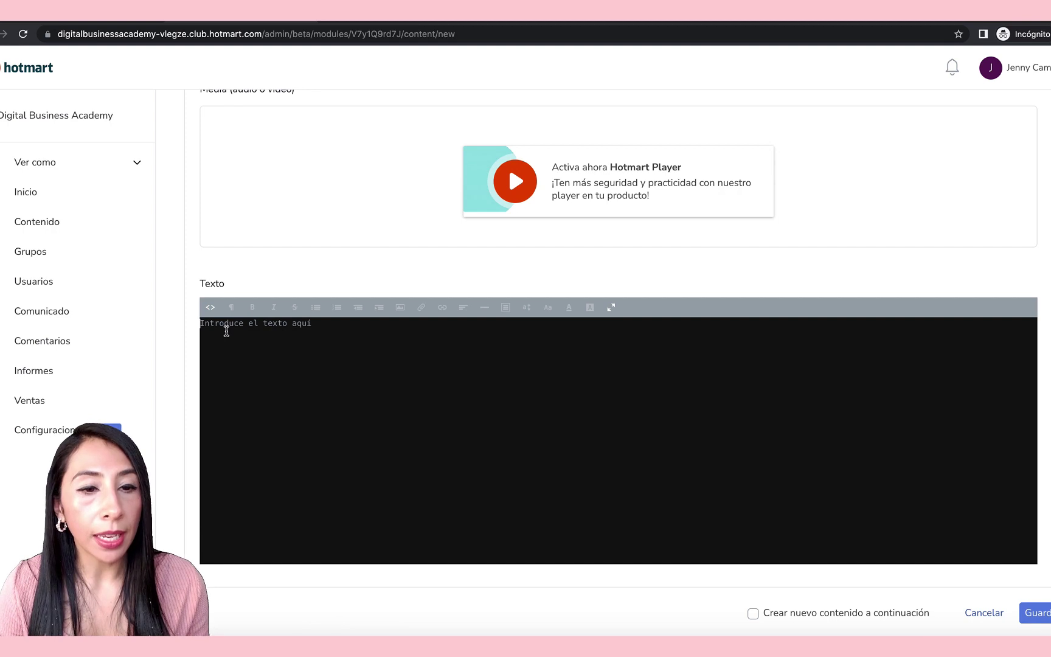
key(super+v)
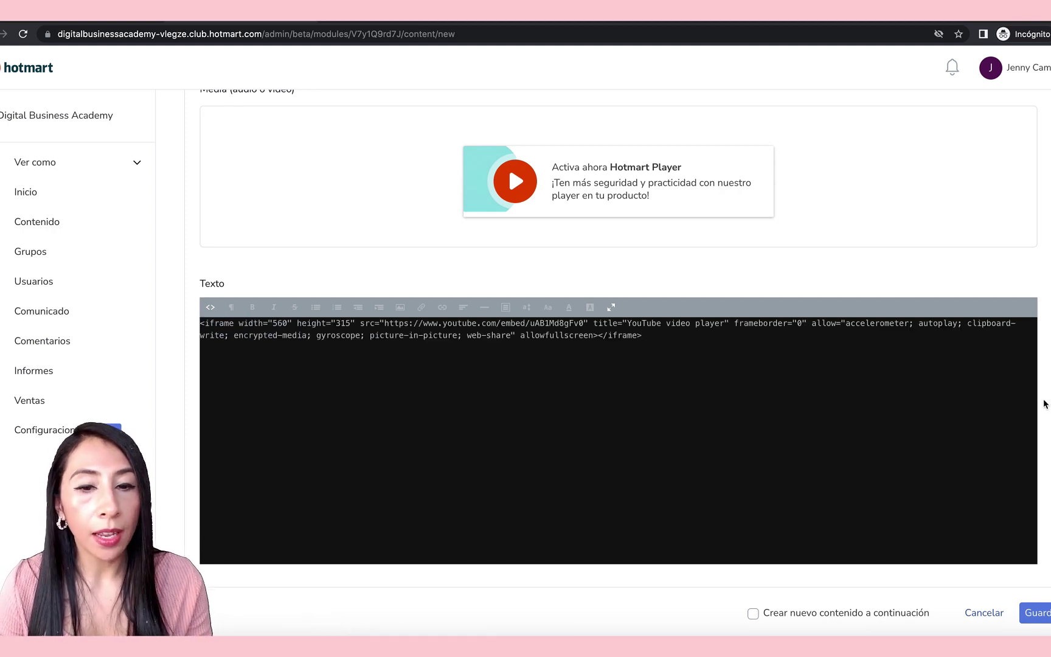
scroll(764, 408, down, 2)
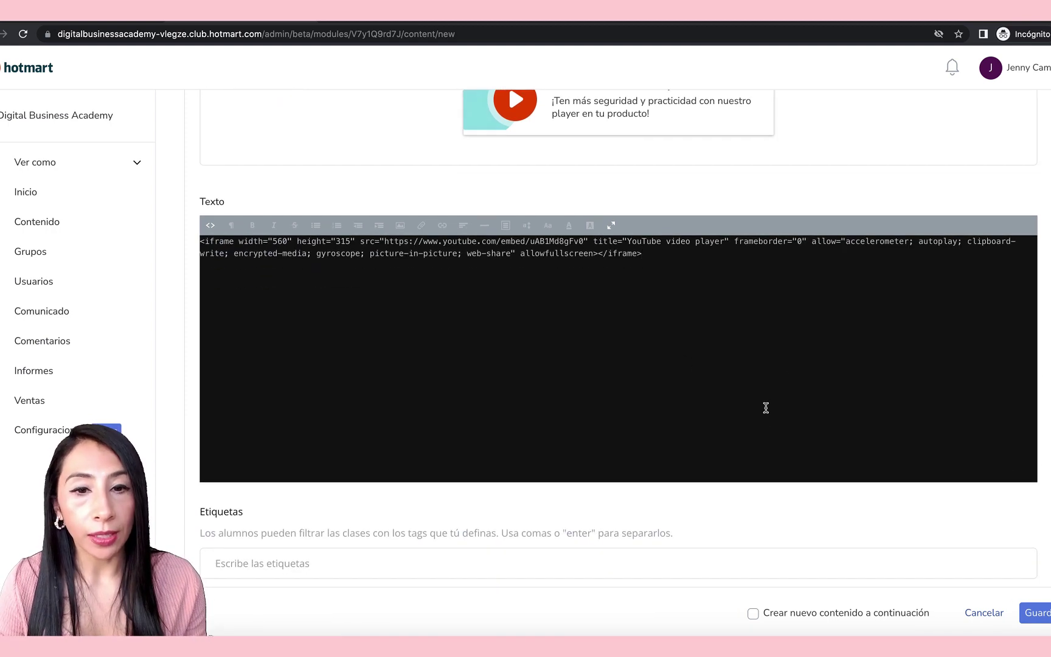
click(210, 225)
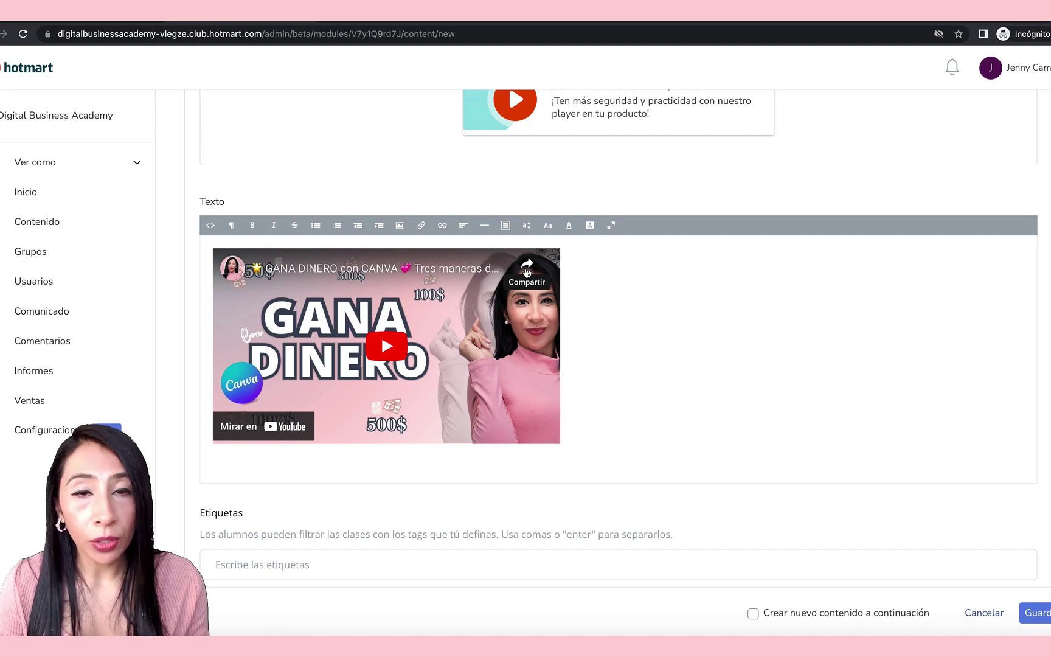
Examine the share options of the video embedded in the page's text and close them
click(526, 272)
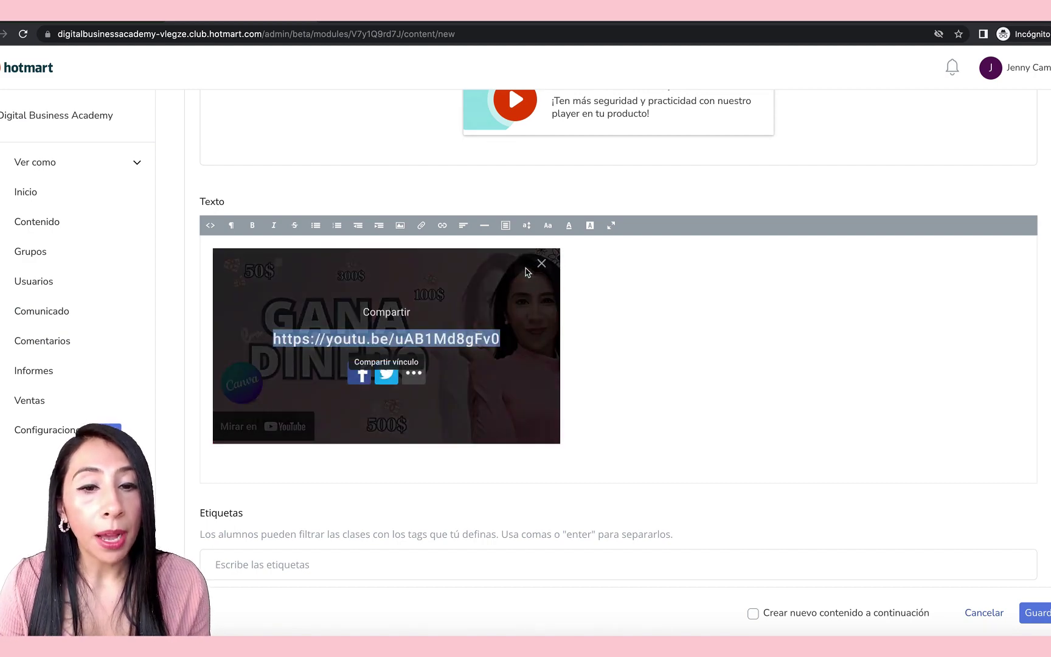
click(657, 314)
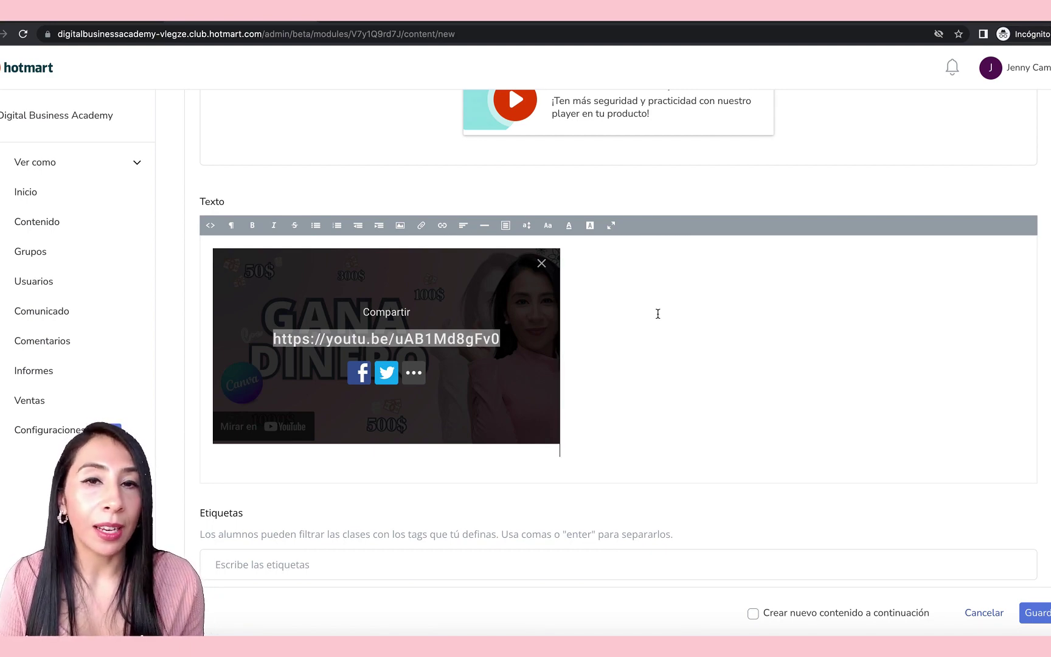
click(541, 263)
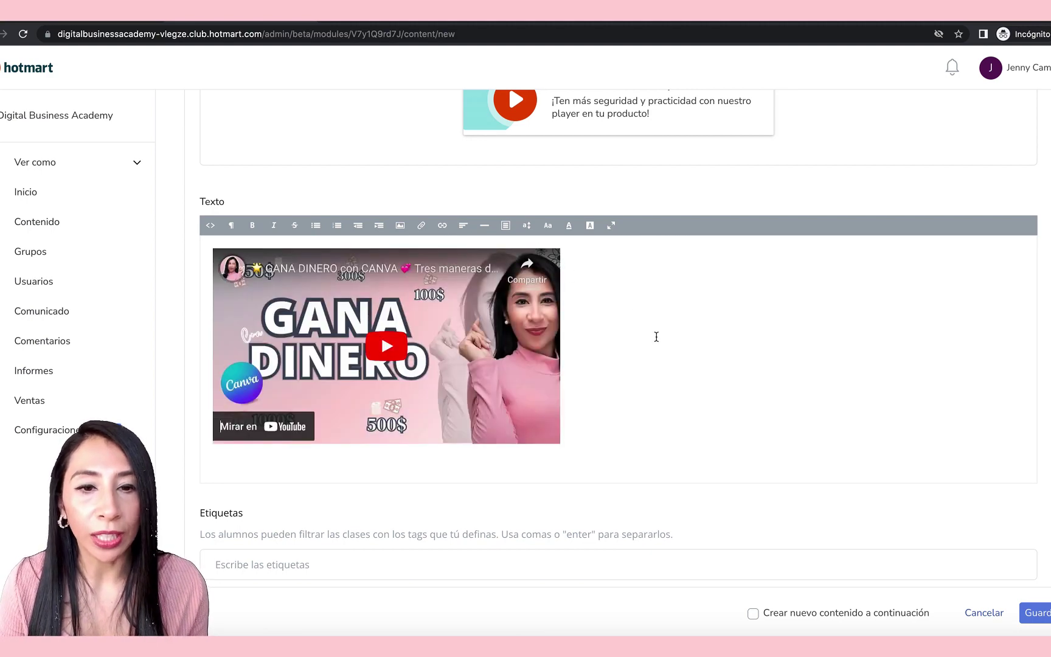
Save the Marca persona content page, leaving its extra content and release settings empty
scroll(655, 336, down, 8)
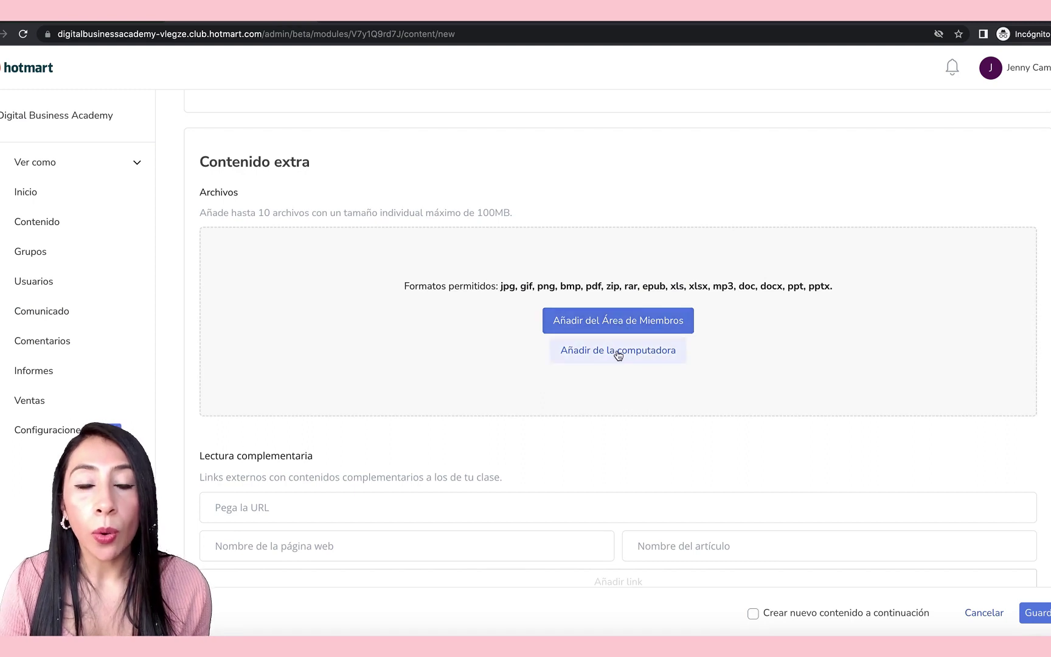
scroll(617, 354, down, 5)
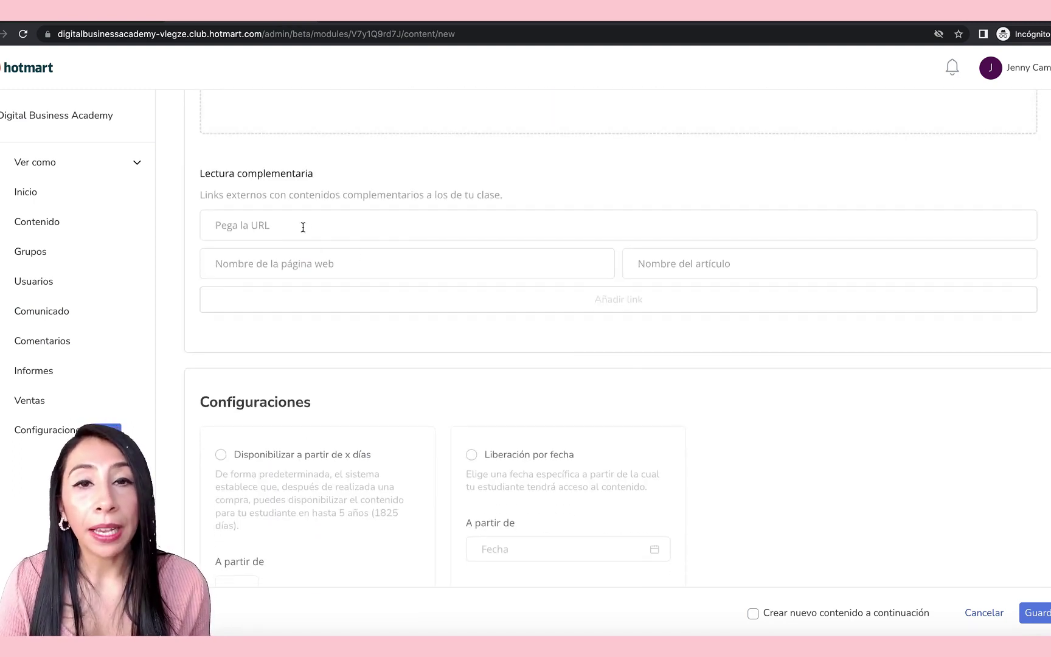
scroll(302, 227, down, 3)
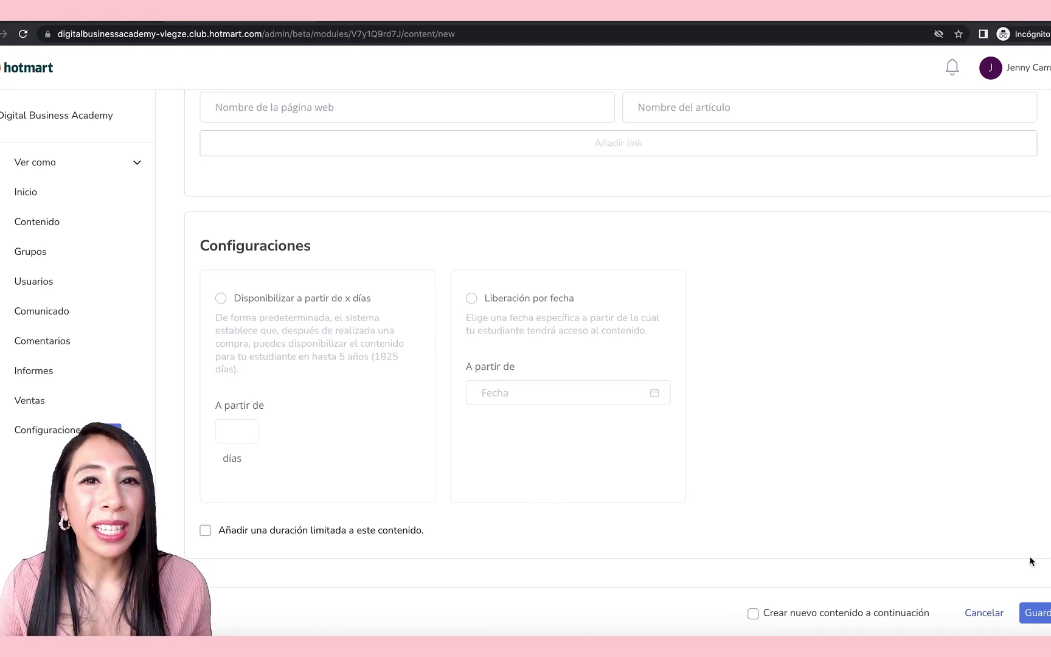
click(1048, 618)
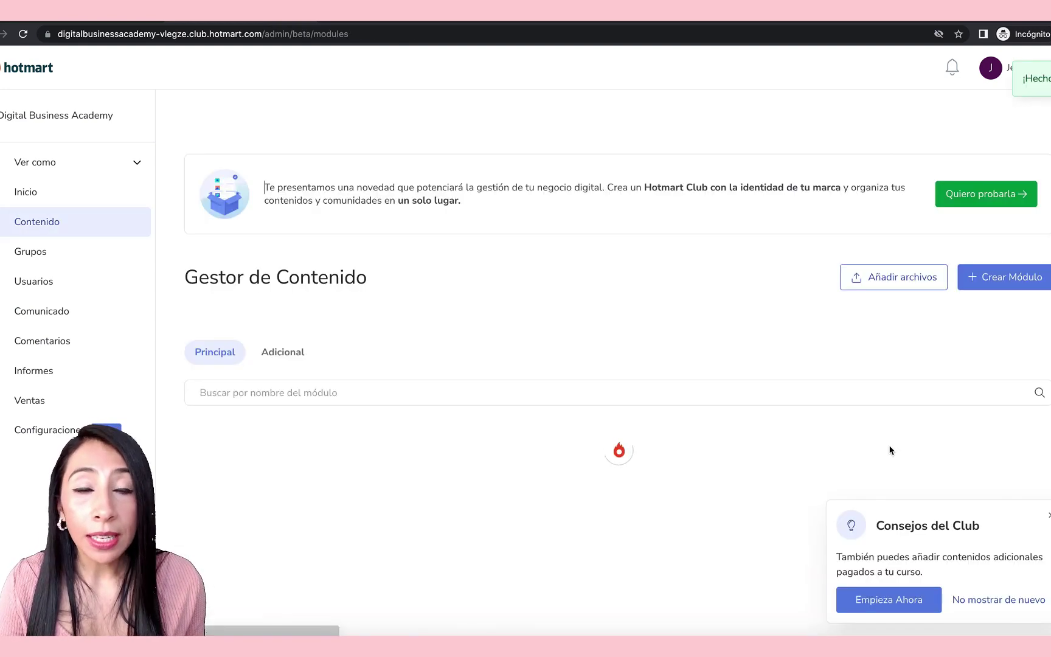
Rename the Marca persona page in the Bienvenida module as Bienvenida and open it for editing
scroll(890, 450, down, 5)
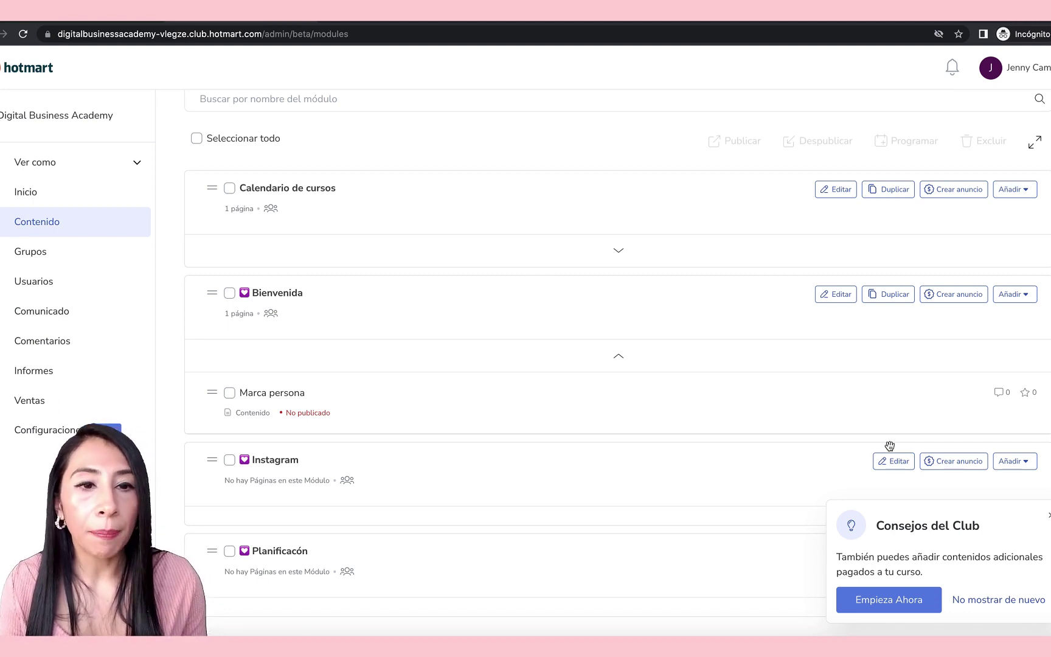
scroll(890, 445, down, 1)
click(272, 362)
text(Bienve)
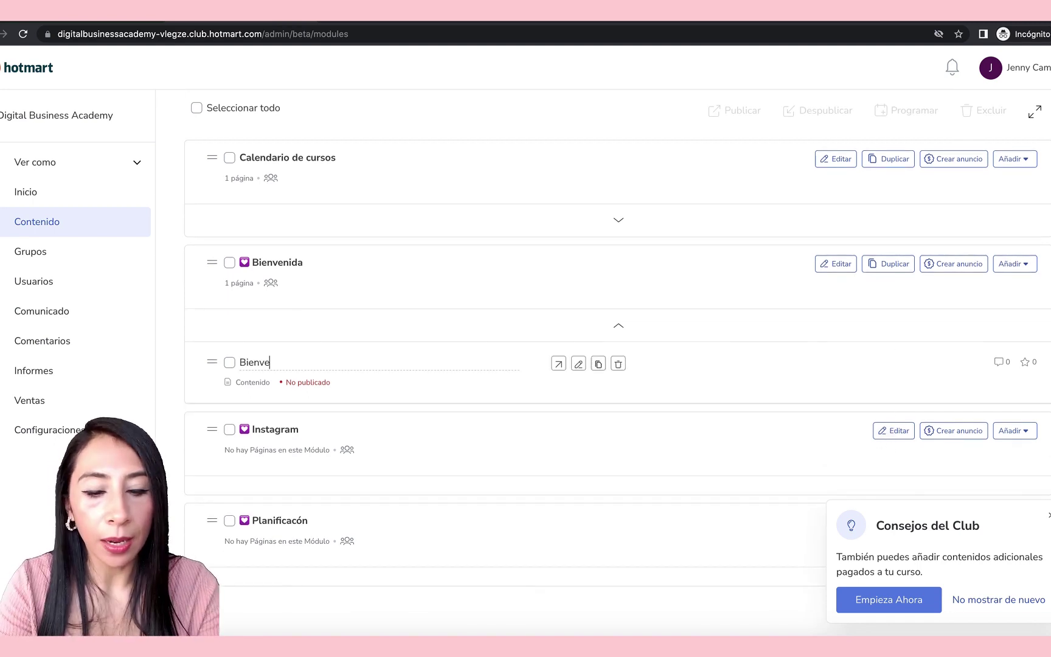
text(nida)
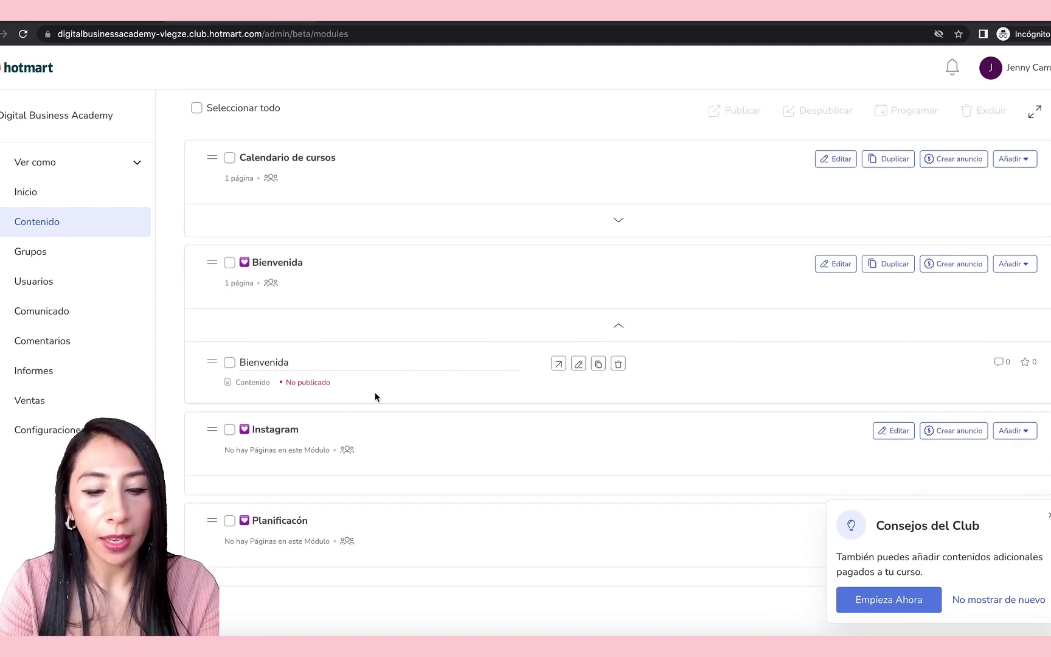
click(579, 363)
Delete the YouTube embed code from the HTML of the page's text and return to the visual view
scroll(584, 367, down, 4)
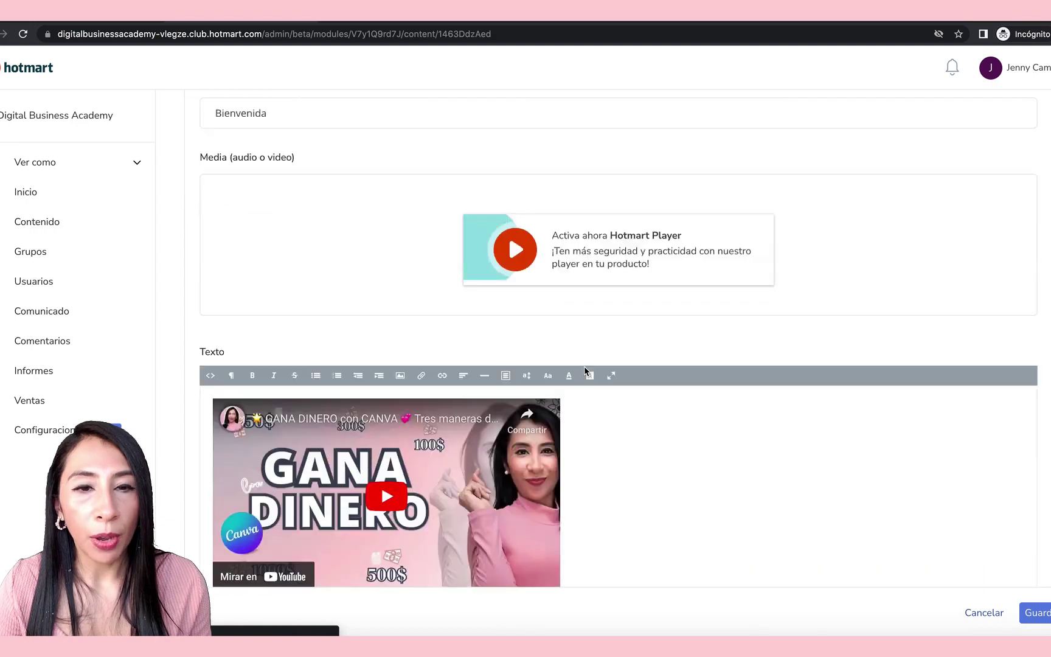
click(210, 348)
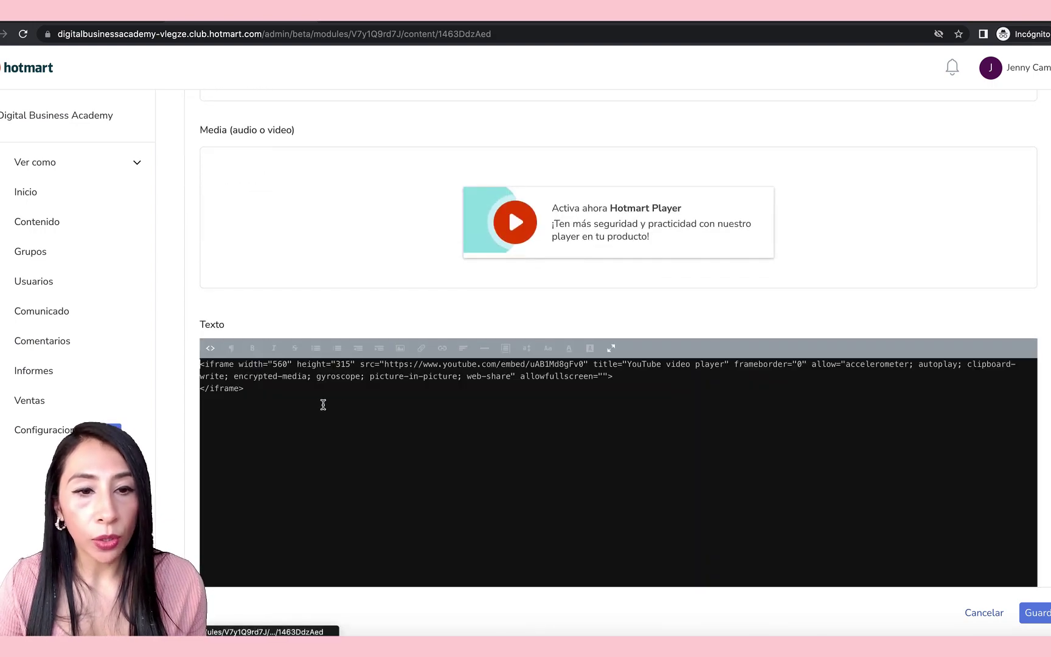
drag(329, 403, 201, 360)
key(BackSpace)
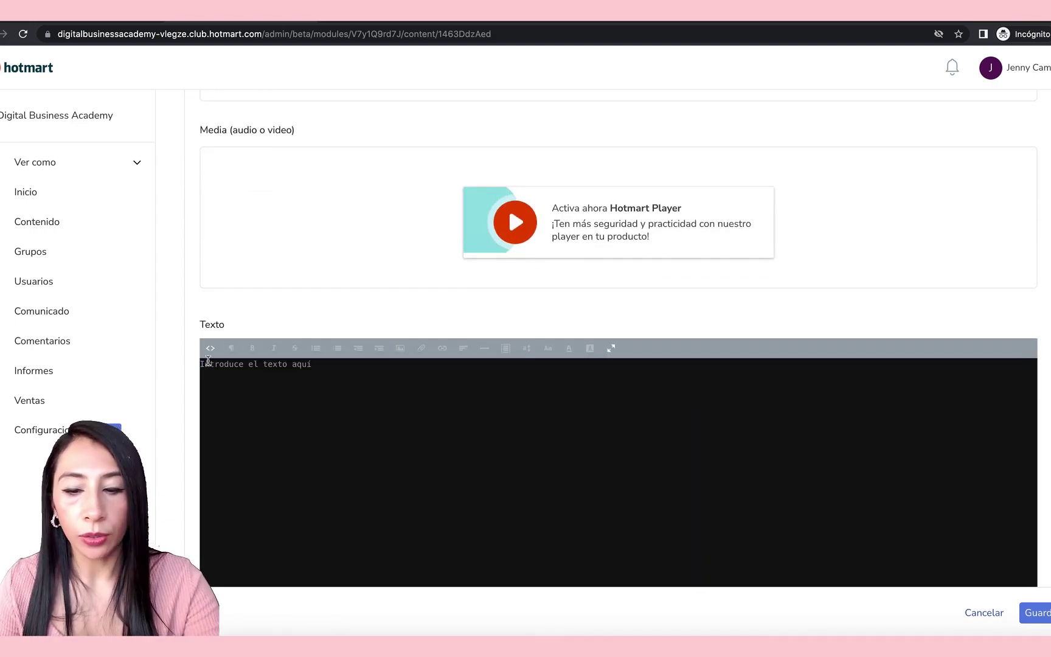
click(210, 348)
Activate Hotmart Player for the page's media, accepting the activation fee of US$ 1.49 per sale or US$ 2.99 for Combos
scroll(557, 372, up, 3)
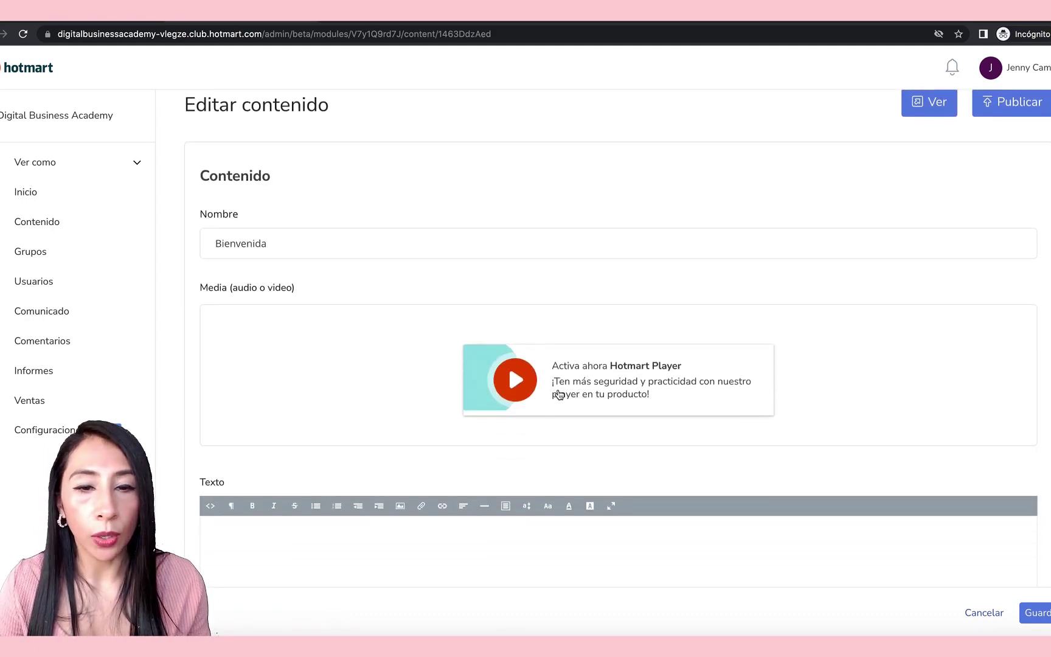
click(558, 392)
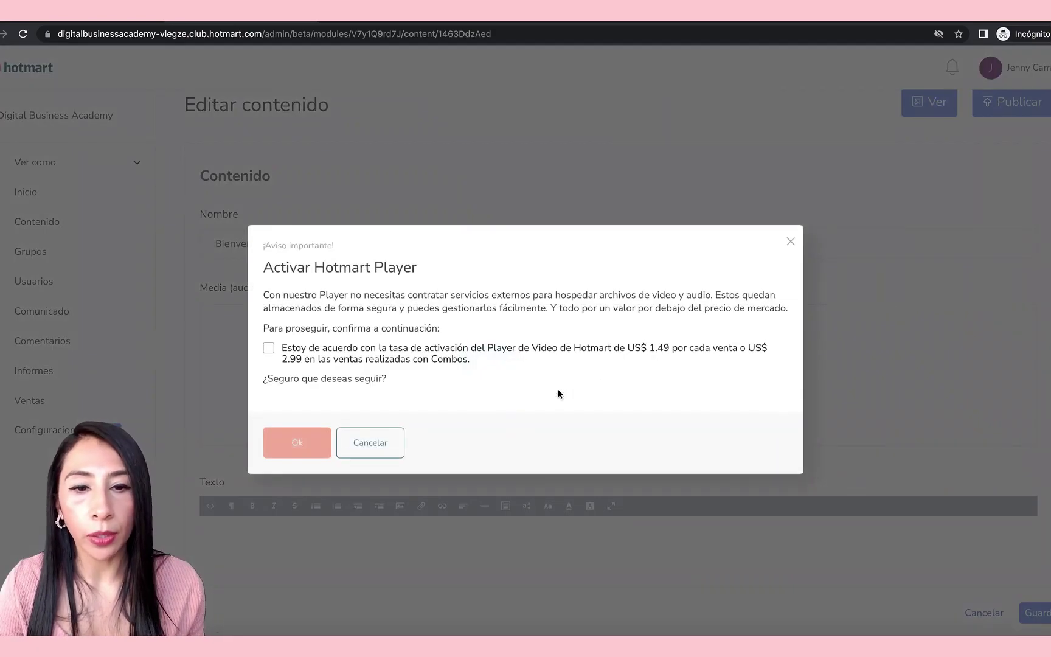
click(269, 347)
click(293, 438)
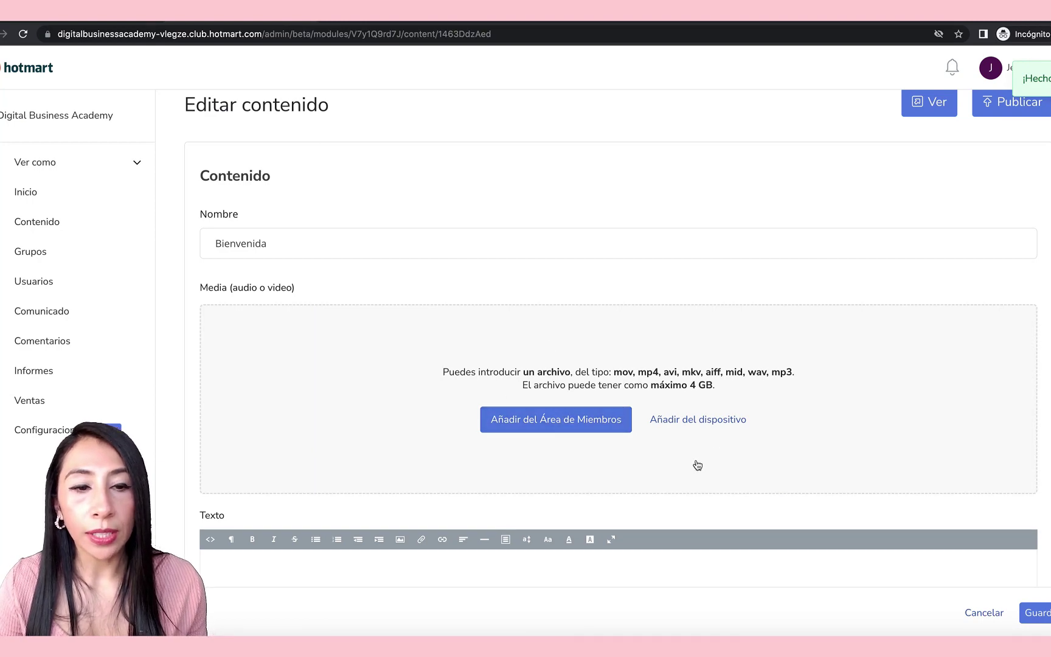
Upload the video Bienvenida.mov from the computer as the page's media and collapse the upload progress list
click(697, 419)
double_click(445, 160)
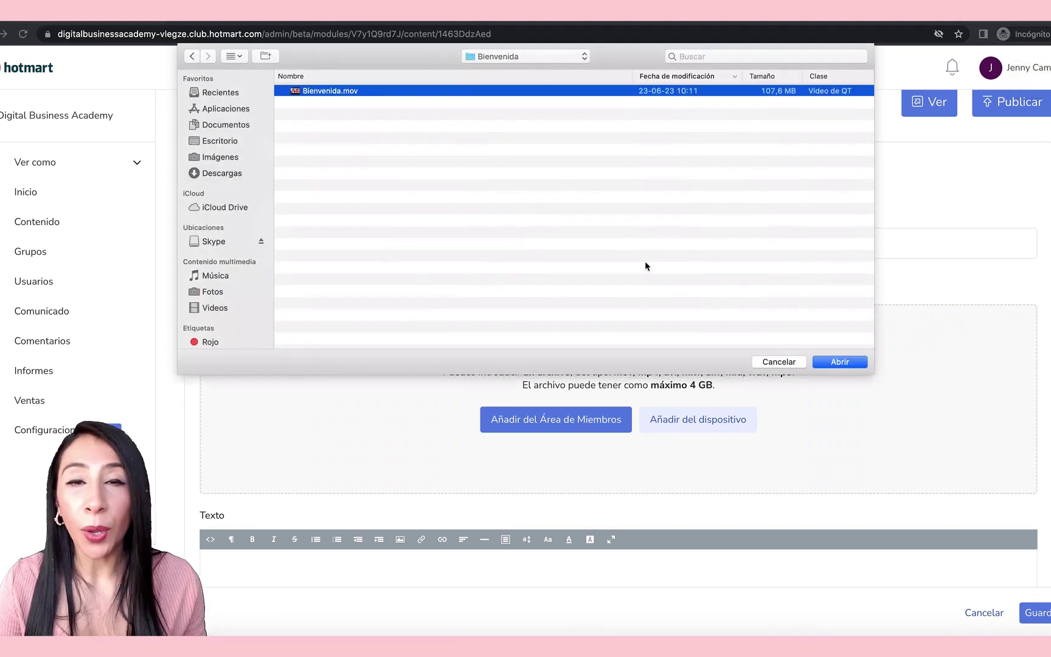
click(831, 363)
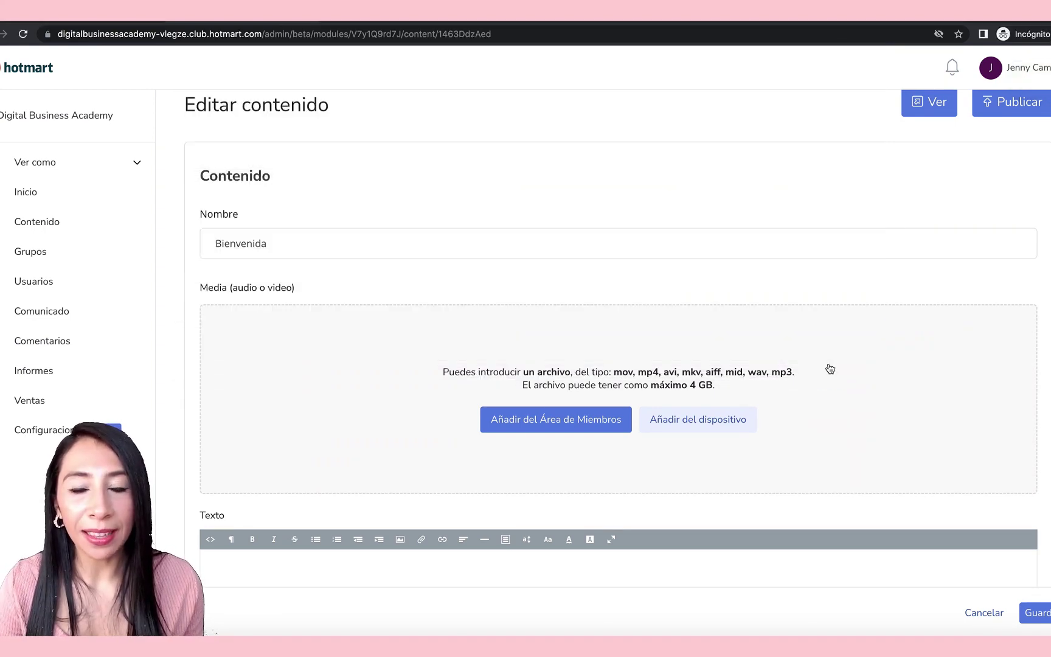
scroll(828, 368, down, 3)
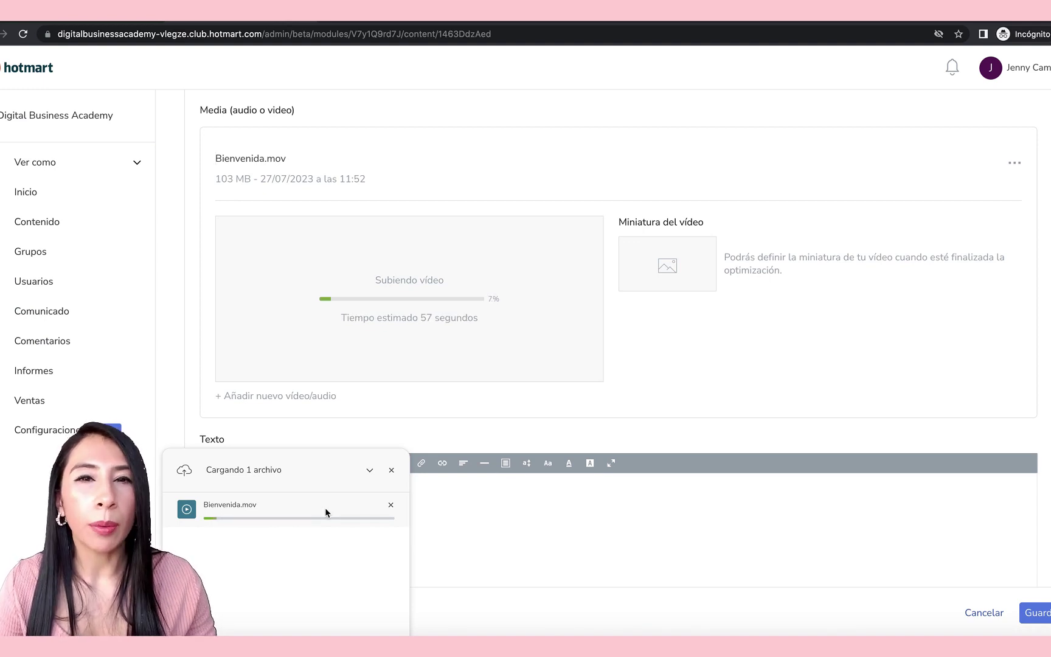
click(369, 472)
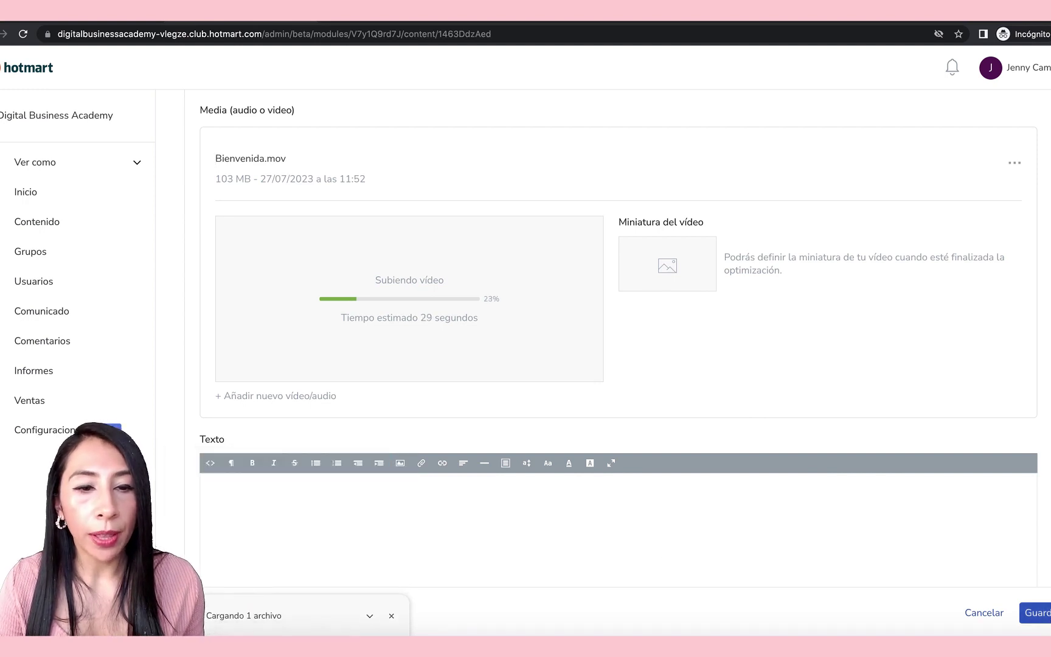
Save the Bienvenida page and rename the Instagram module as Gana dinero con Canva, keeping its emoji
click(1045, 613)
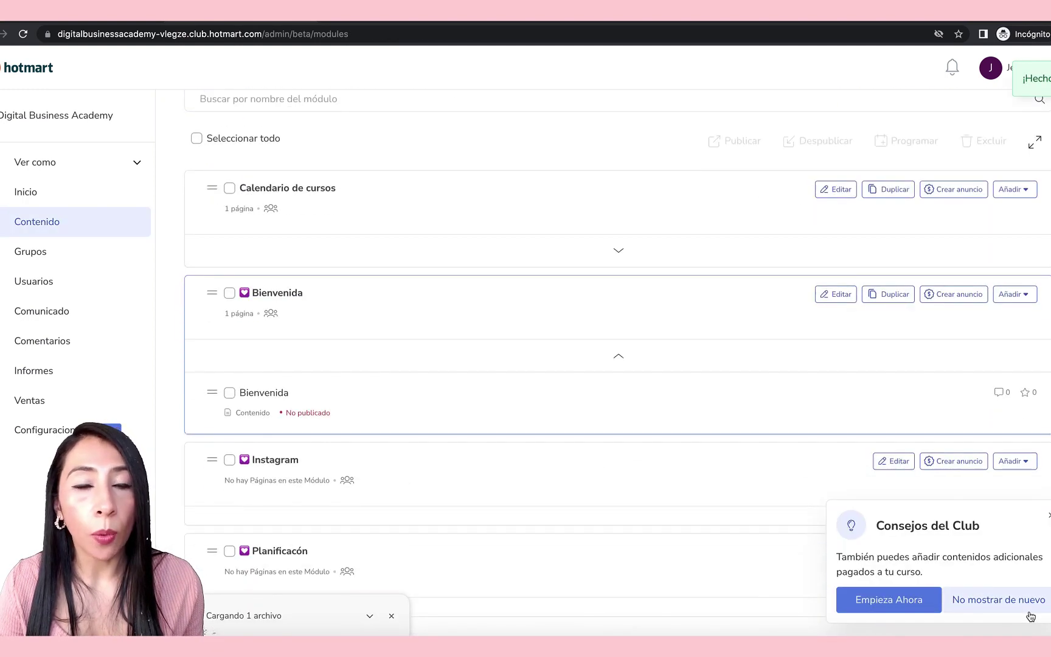
scroll(1028, 614, down, 3)
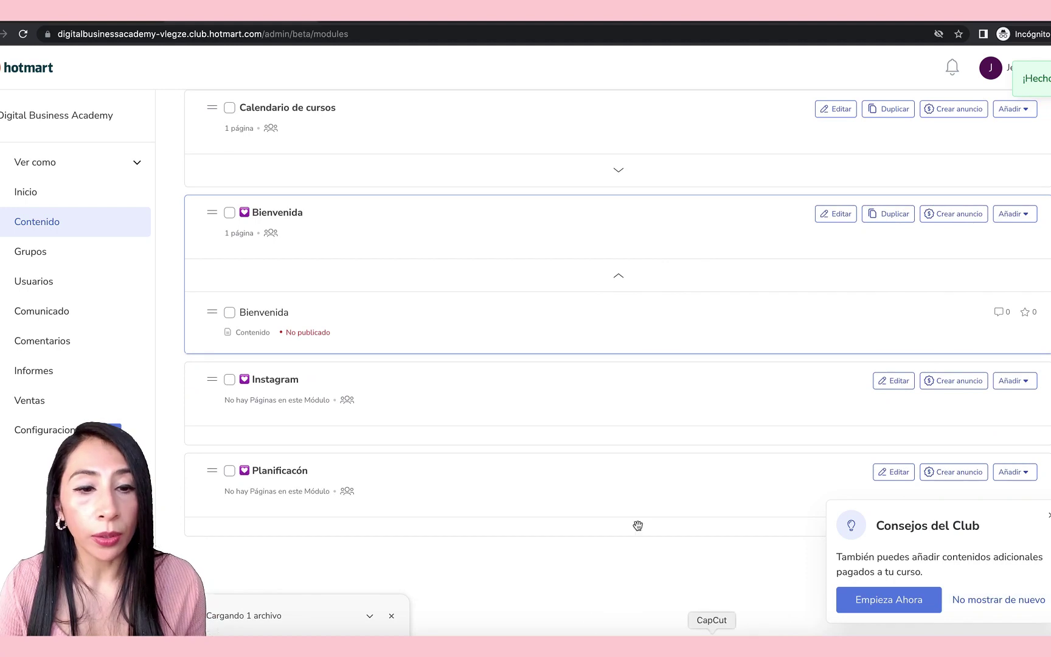
drag(302, 379, 250, 380)
text(I)
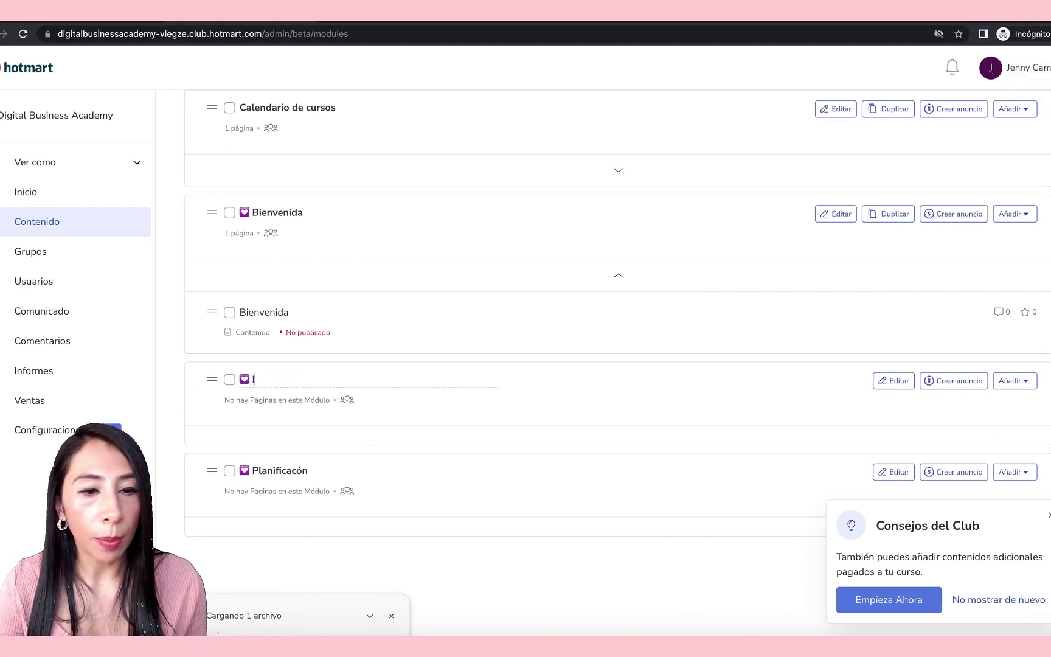
key(BackSpace)
text(Gana dinero con Canva)
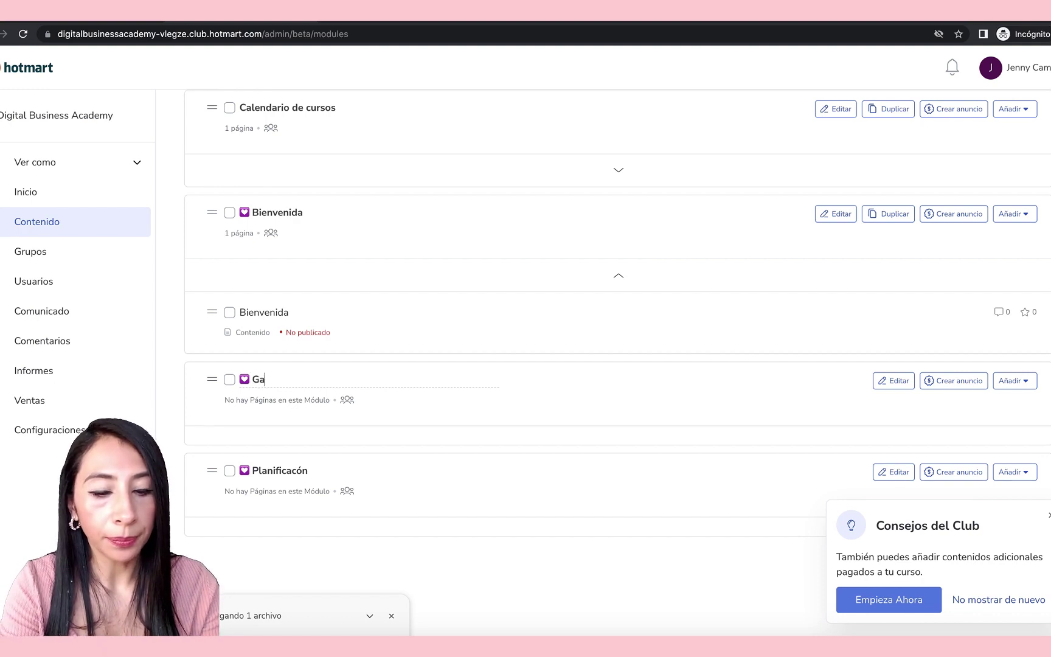
Add a content page named Gana dinero con Canva to the Gana dinero con Canva module
click(1013, 383)
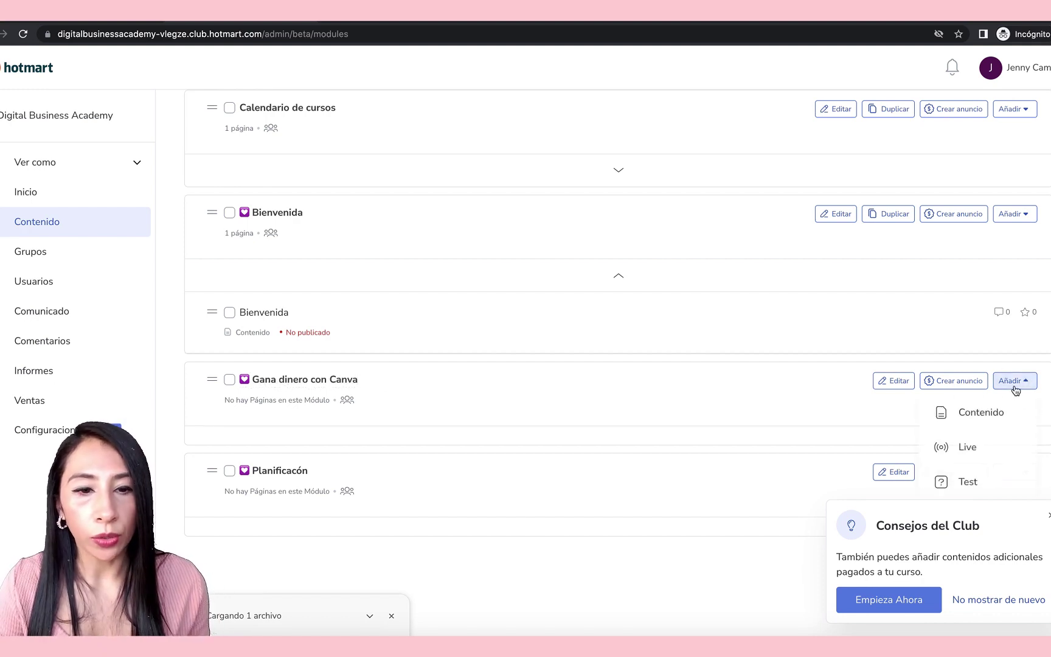
click(977, 420)
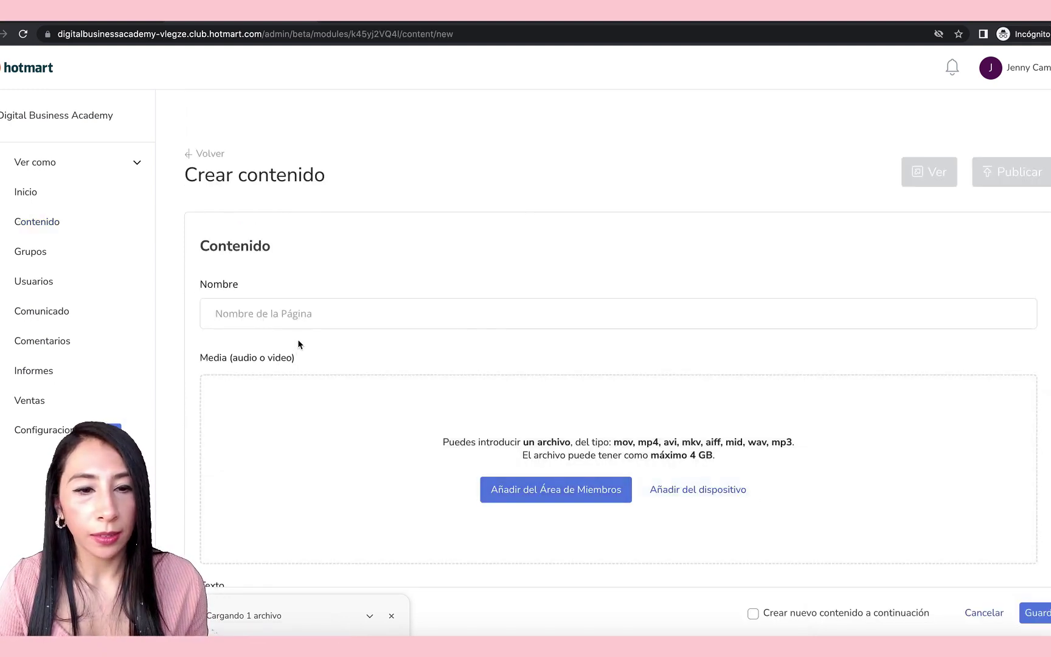
click(304, 315)
text(Gana dinero con Canva)
Upload the video Modelos de negocios con Canva.mov from the device as the new page's media
scroll(729, 392, down, 2)
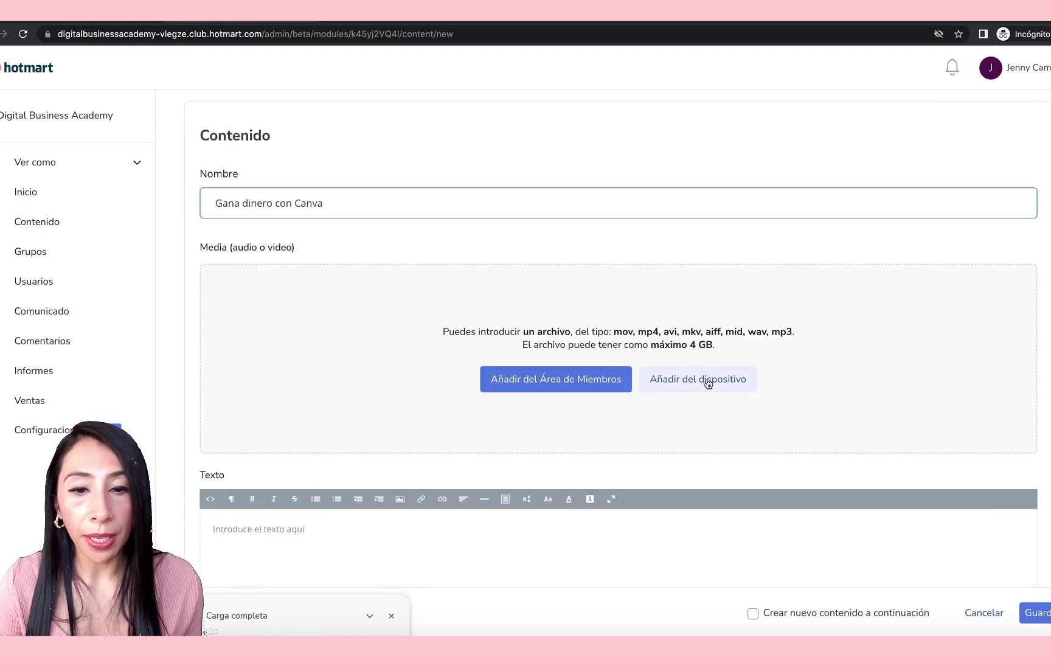
click(708, 384)
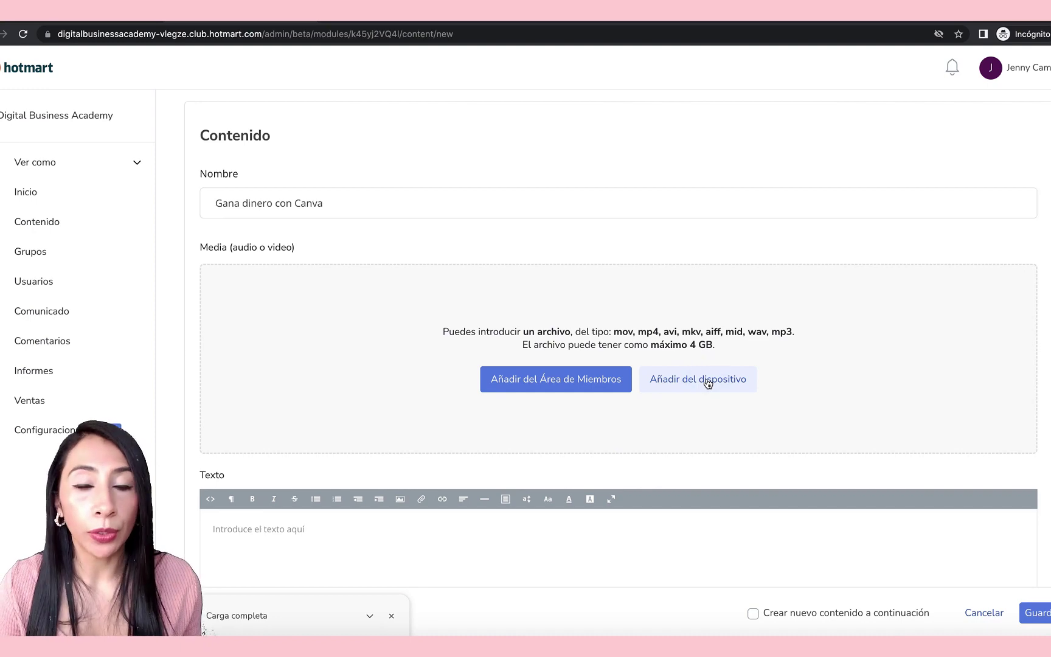
click(833, 361)
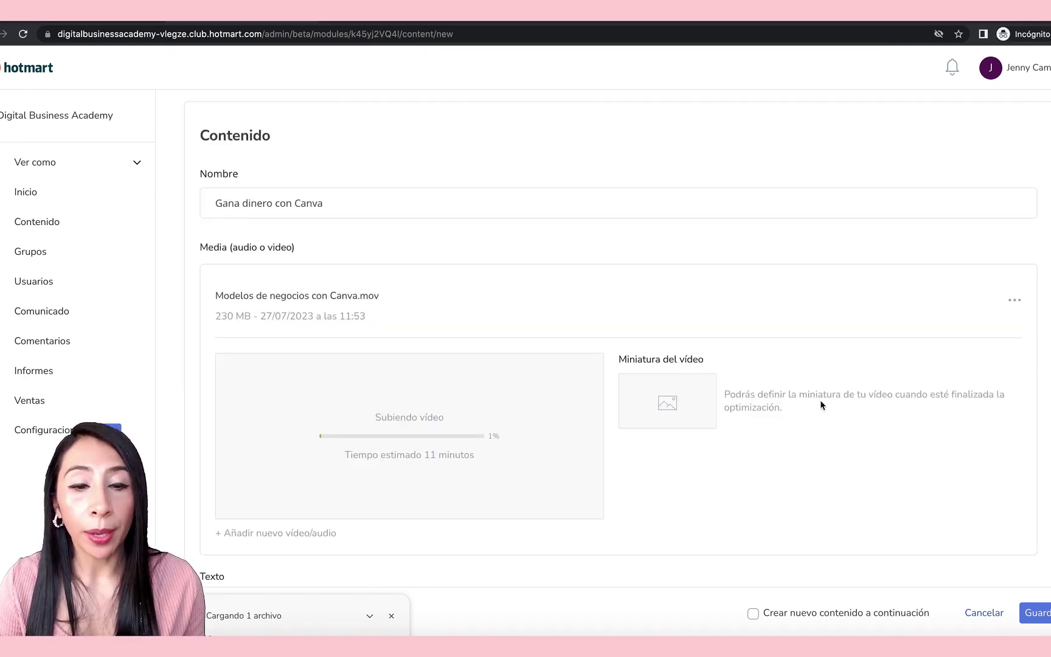
Make the page available to students from 15 days after purchase and save it
scroll(820, 400, down, 15)
scroll(821, 404, up, 1)
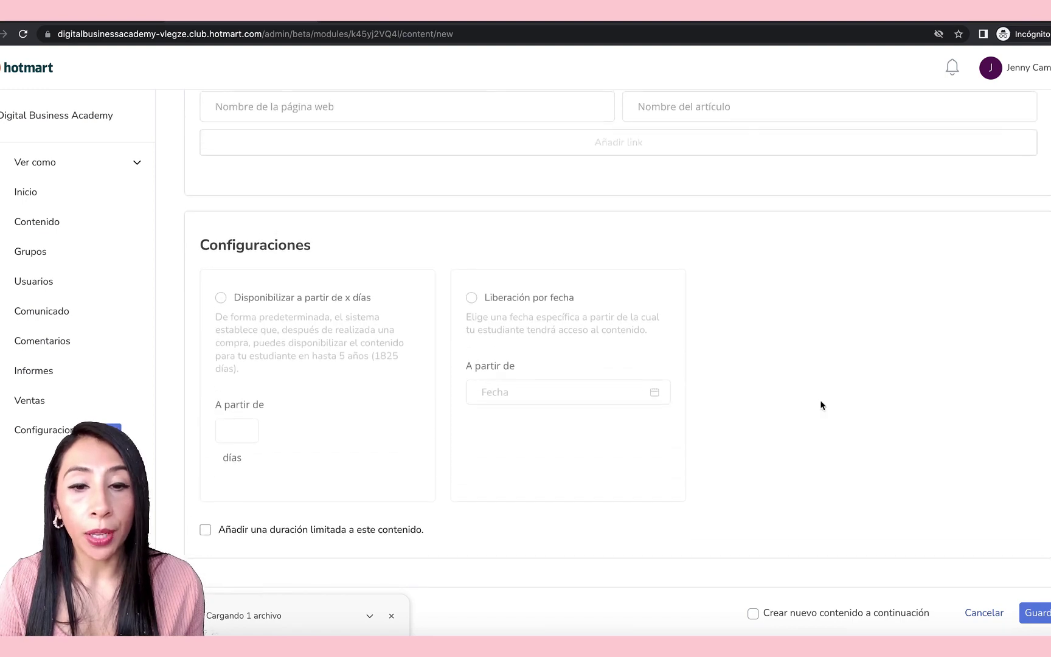
click(220, 300)
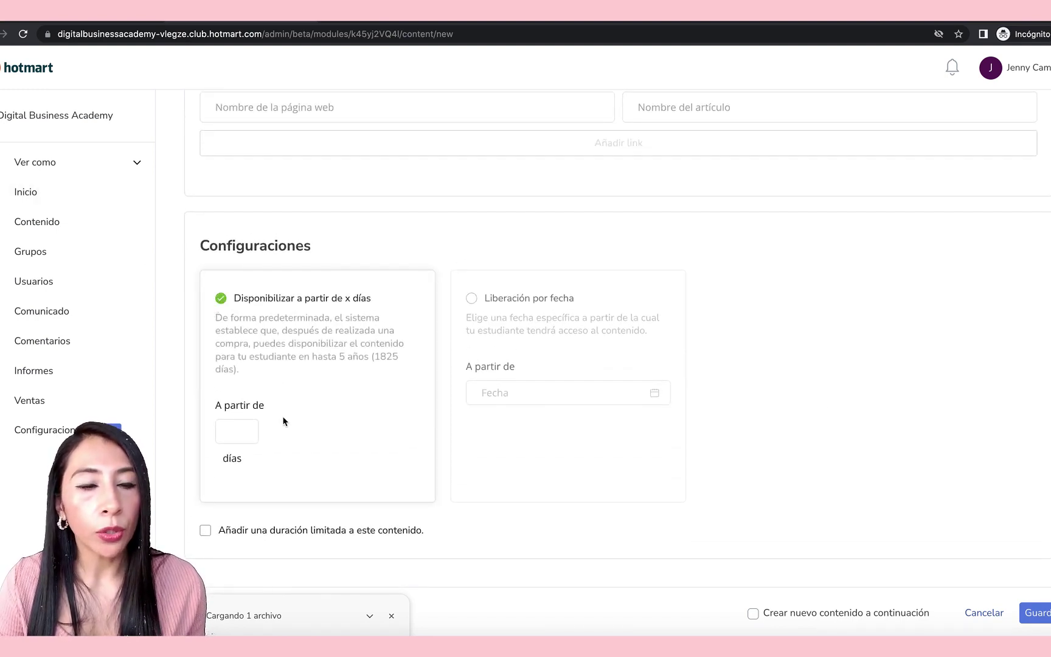
click(244, 427)
text(15)
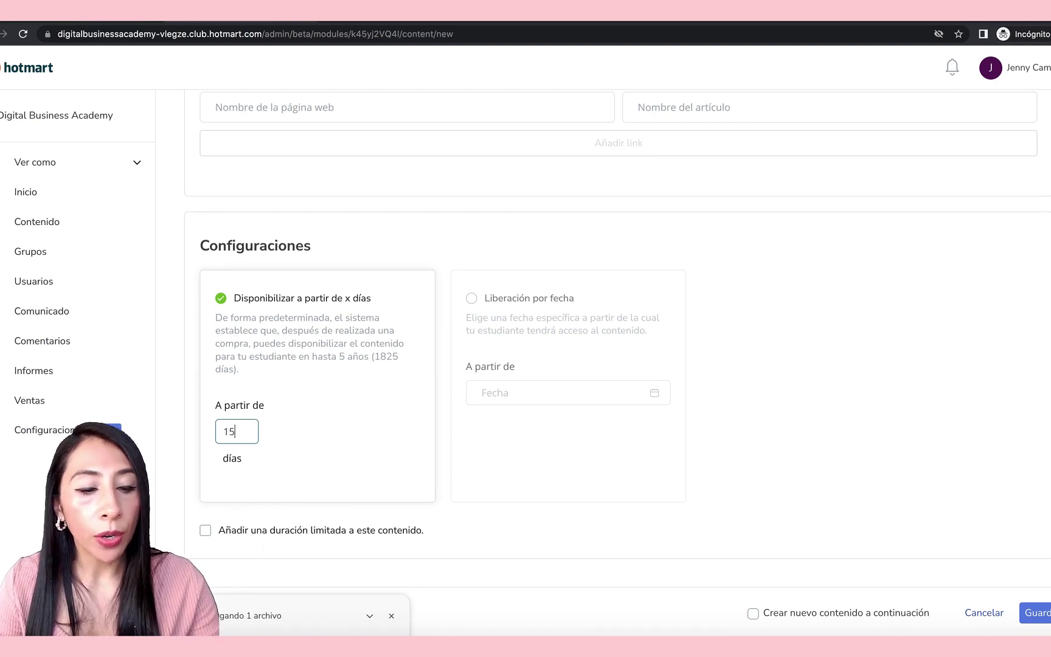
scroll(419, 541, down, 1)
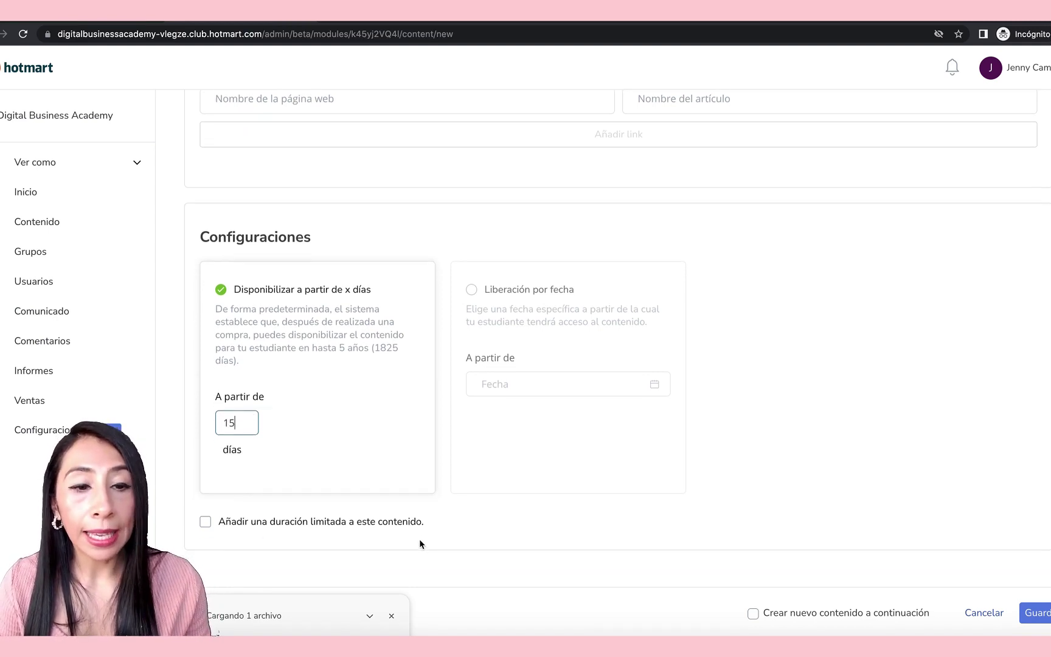
click(1038, 614)
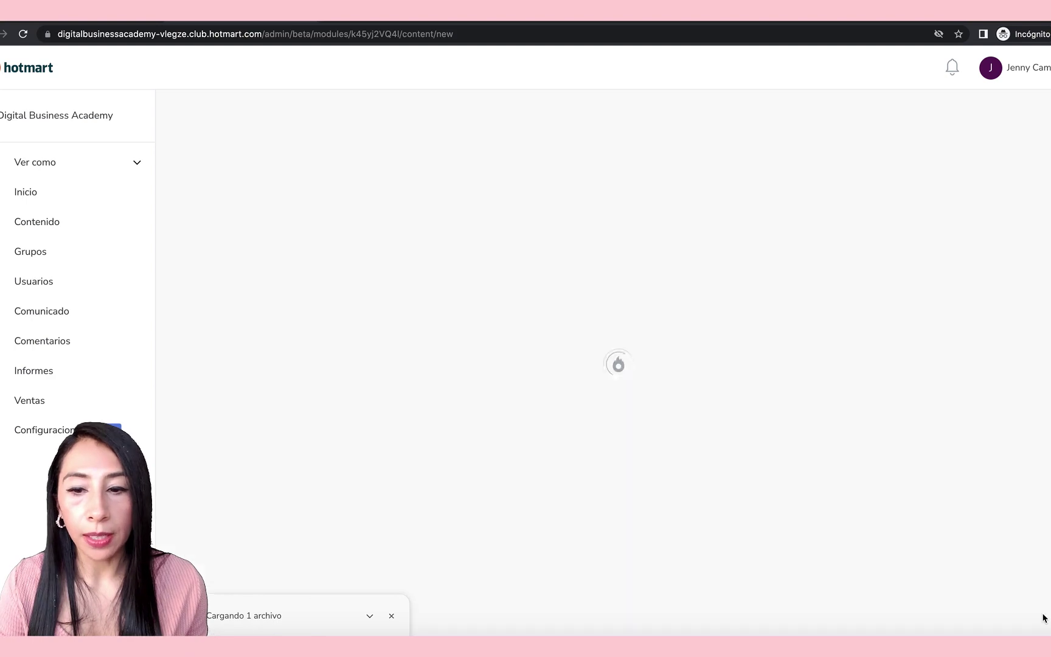
Publish the Bienvenida and Gana dinero con Canva pages together from the content manager
scroll(741, 468, down, 5)
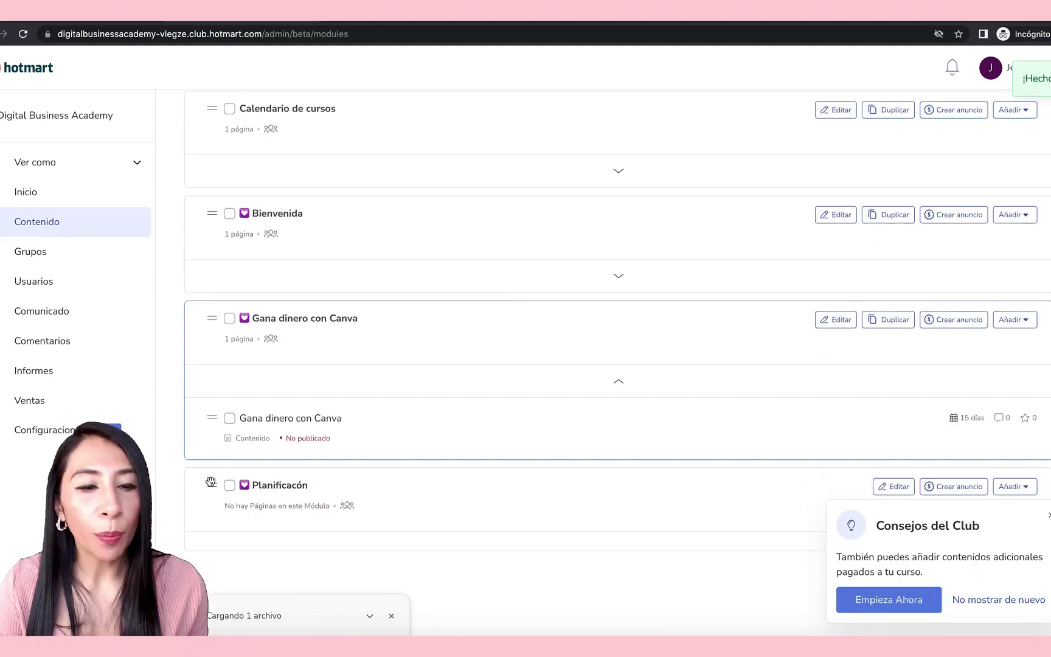
click(621, 281)
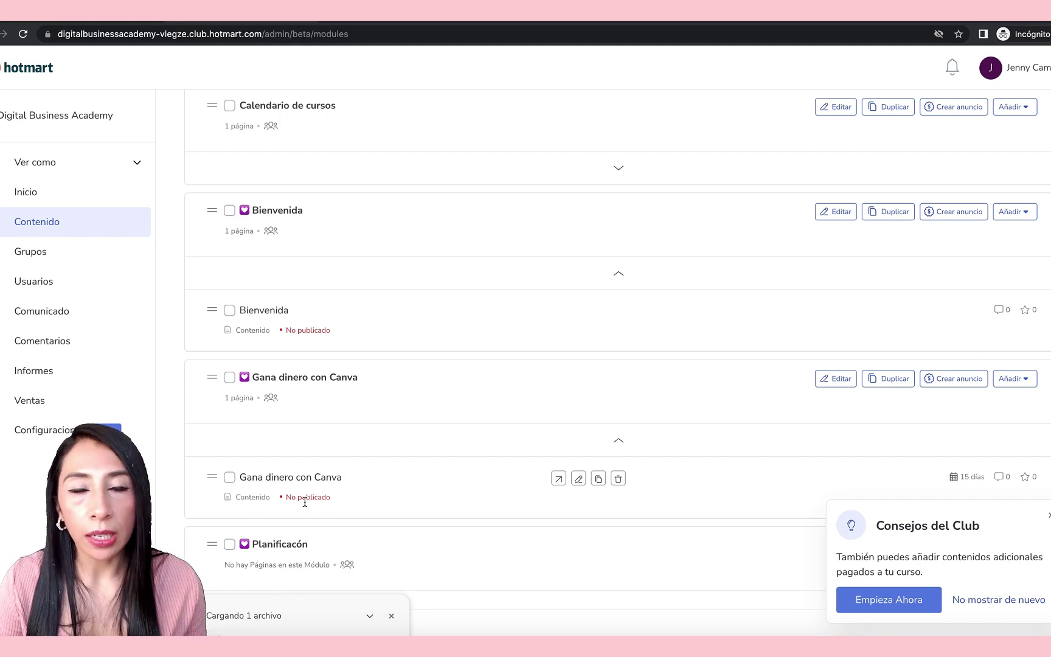
click(229, 311)
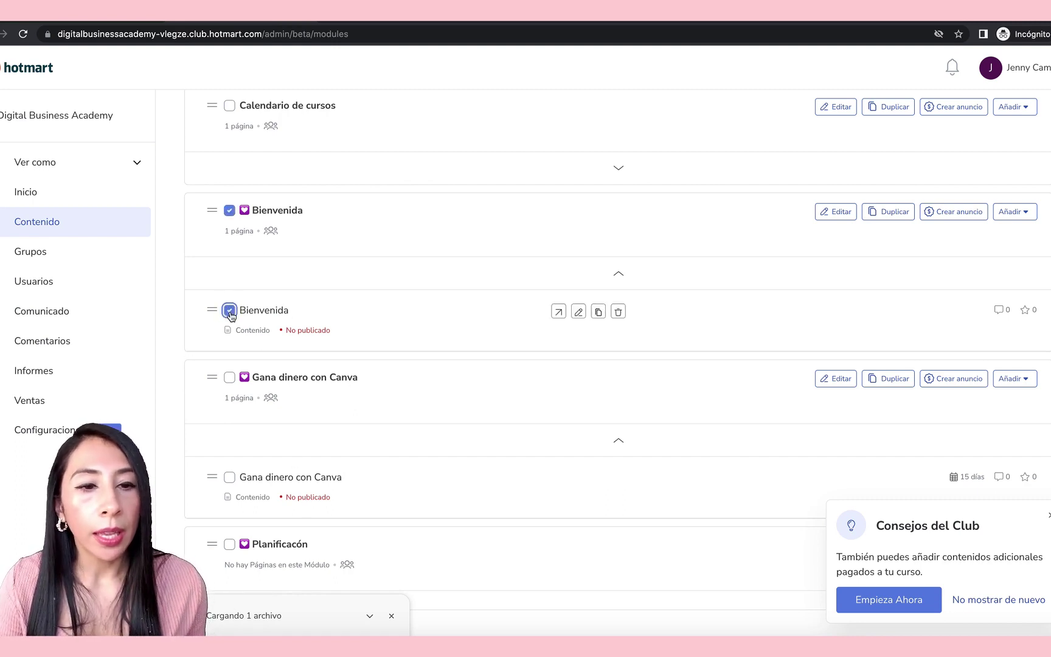
click(229, 479)
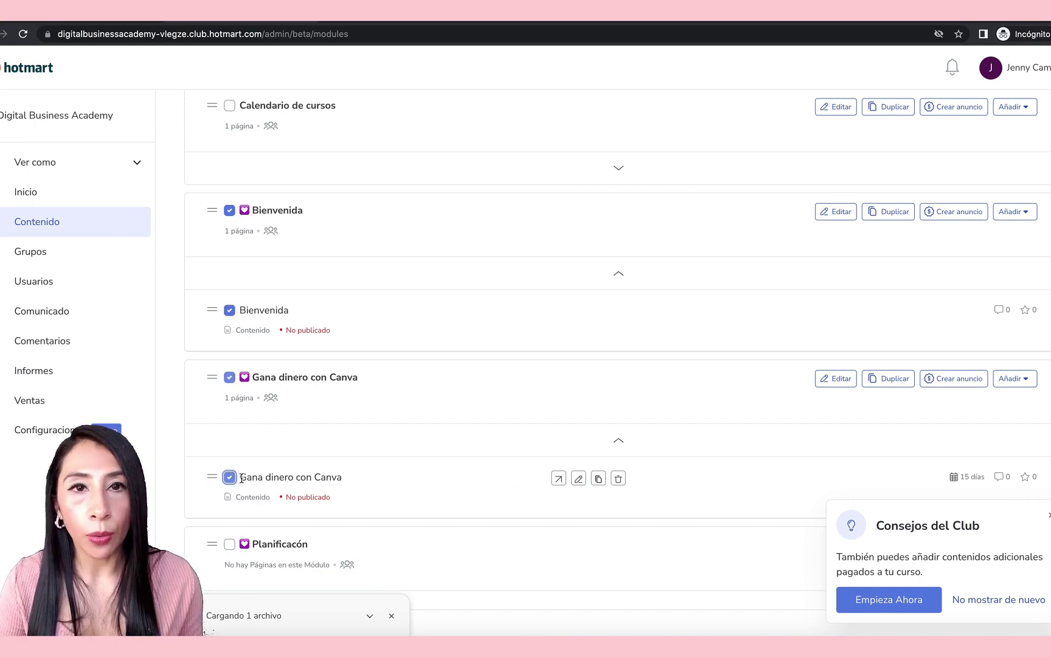
scroll(531, 451, up, 6)
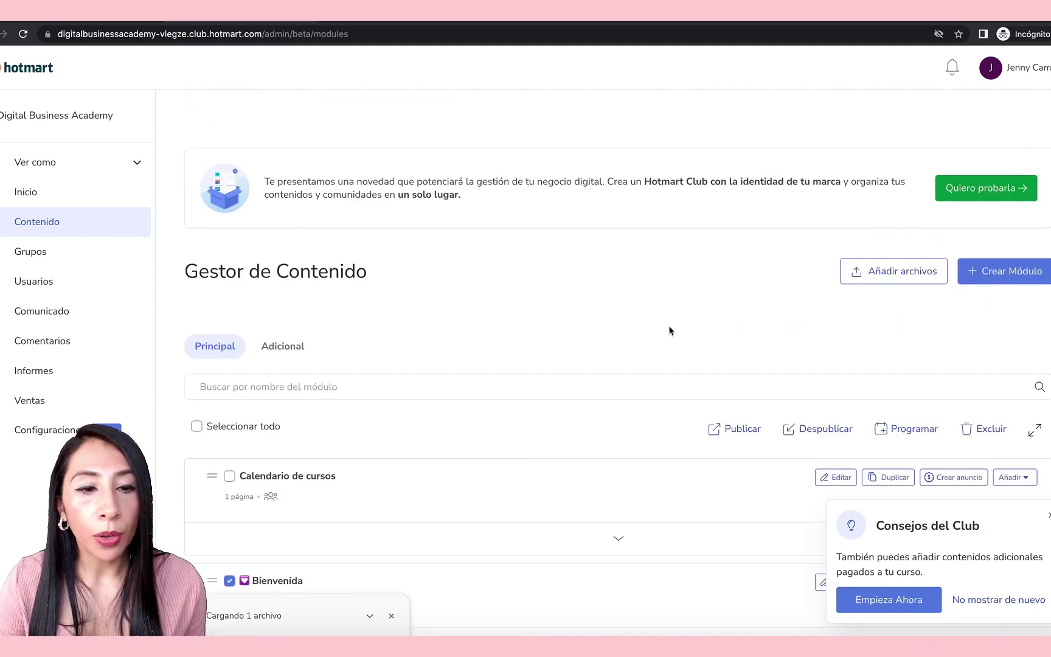
click(734, 429)
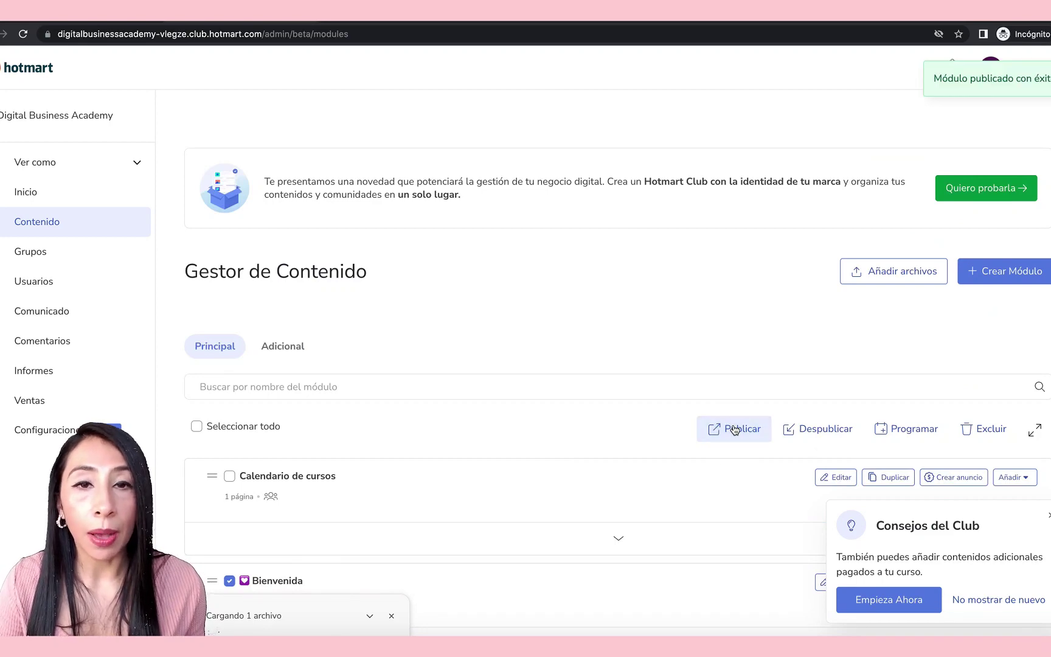
scroll(733, 429, down, 4)
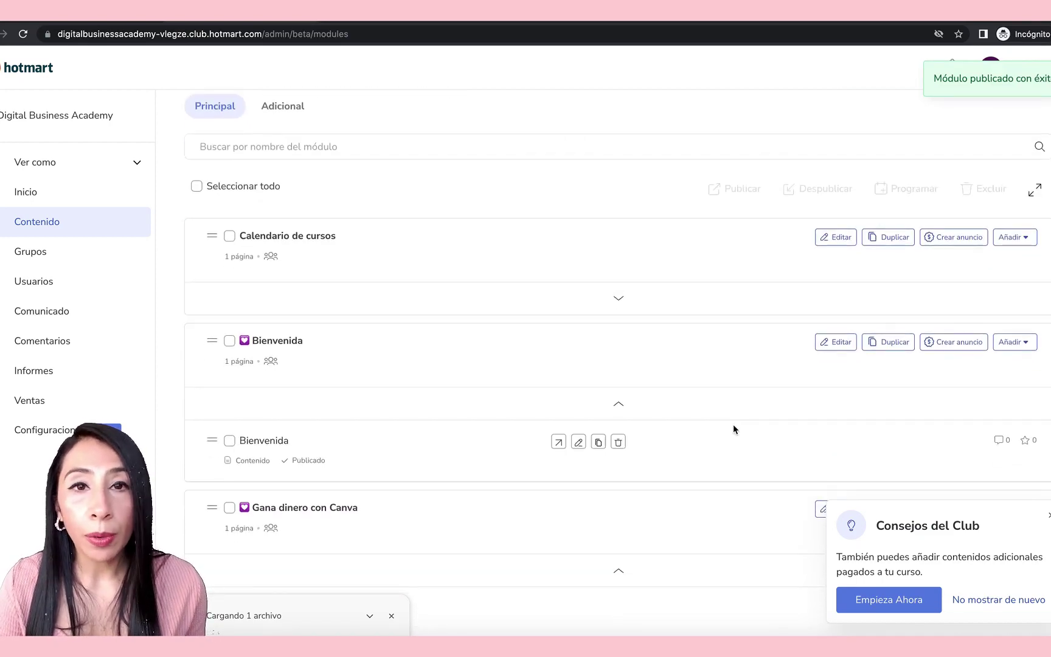
scroll(734, 428, down, 2)
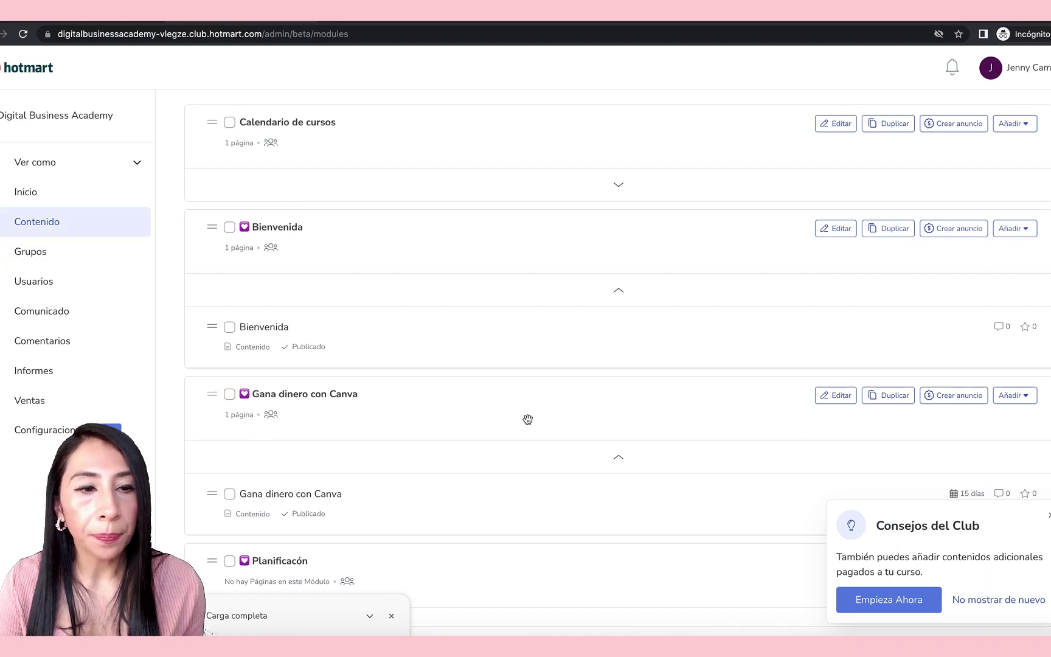
Open the Bienvenida page of the Bienvenida module for editing and check the upload progress list
scroll(528, 419, up, 2)
click(617, 357)
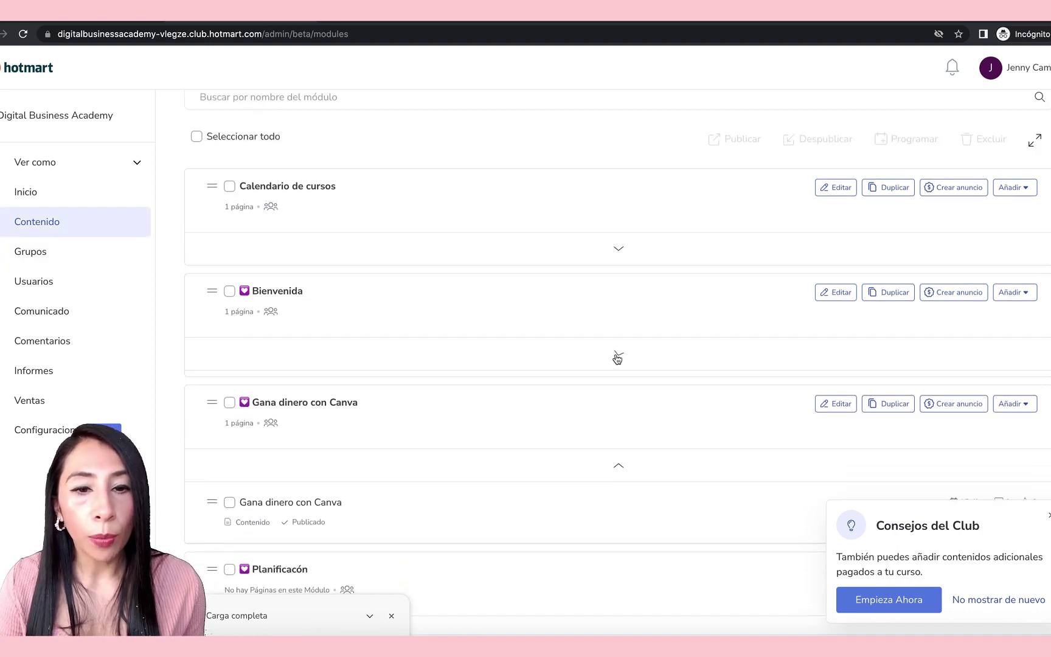
click(617, 357)
click(618, 352)
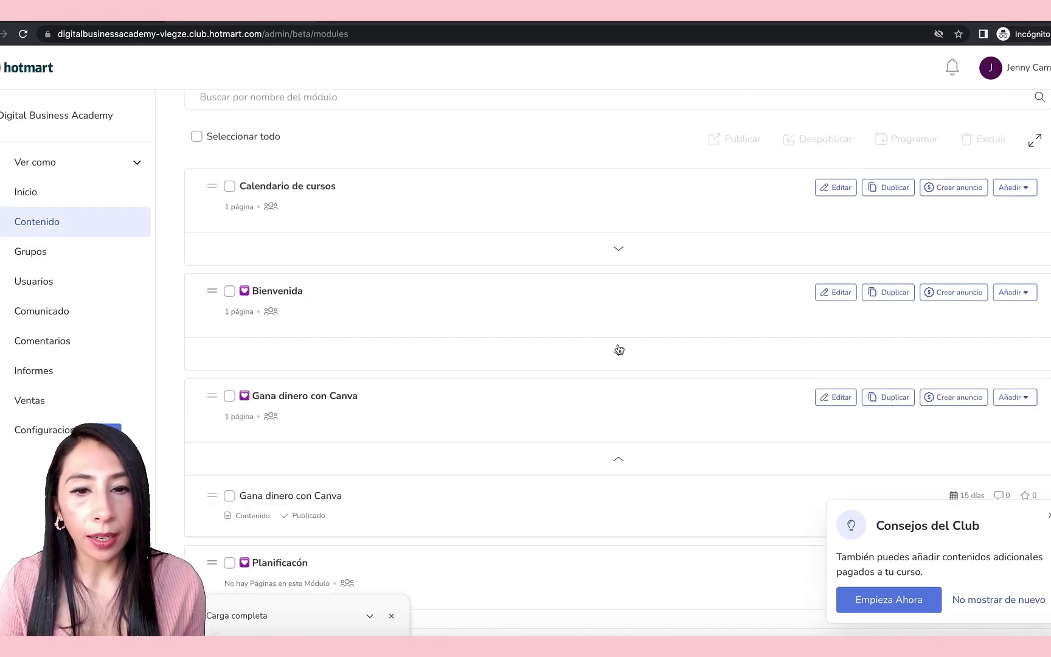
click(618, 357)
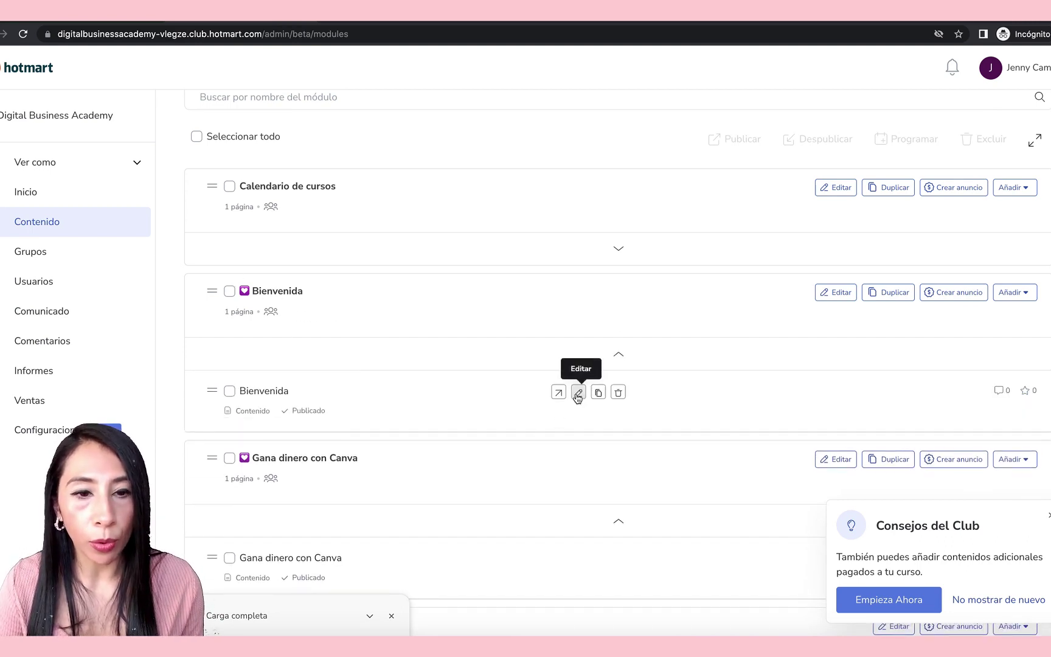
click(578, 393)
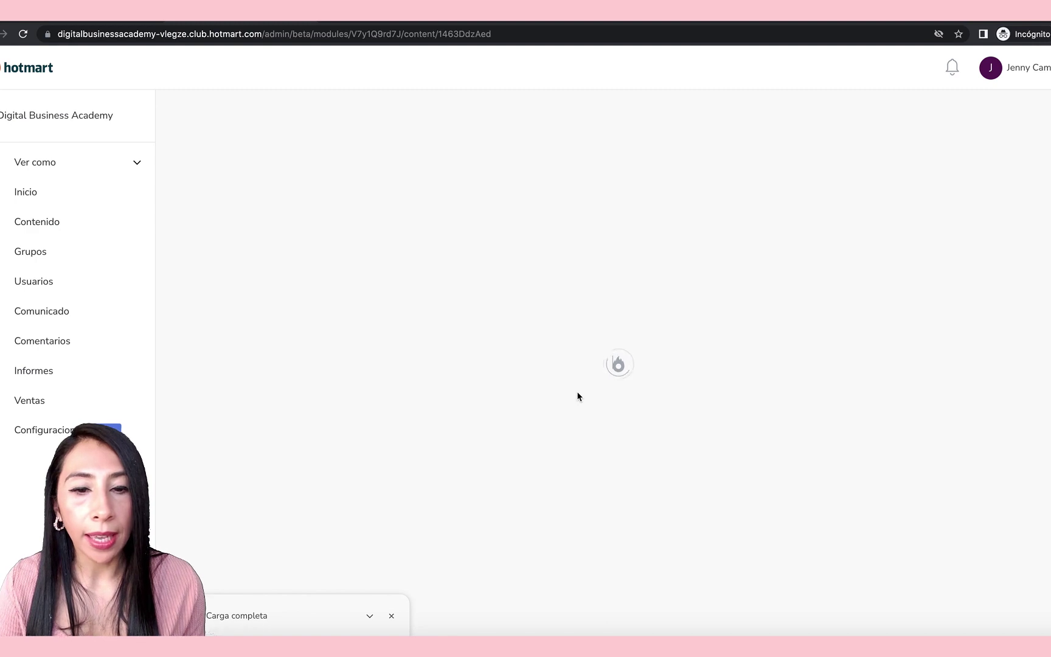
scroll(454, 187, down, 3)
click(369, 615)
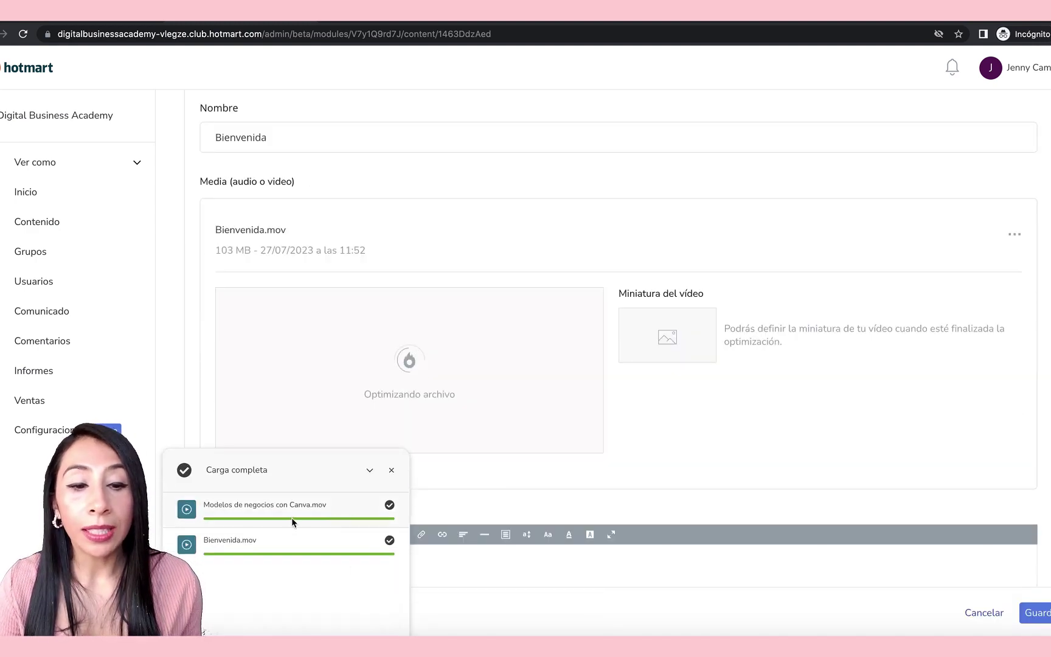
click(368, 471)
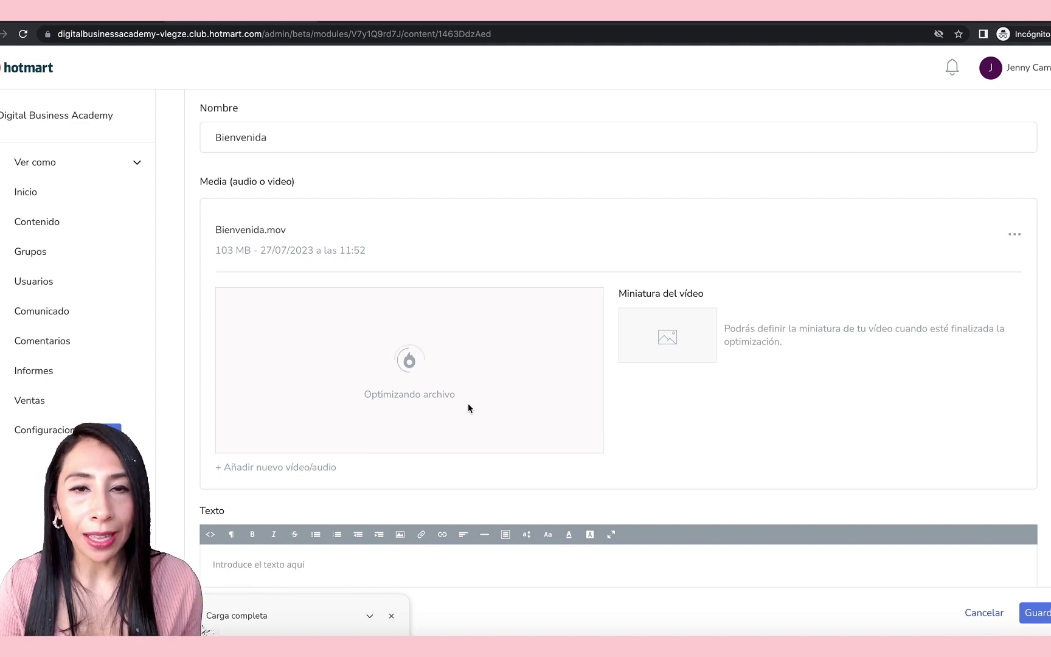
Paste the welcome message with the private Telegram channel link, the 40% services discount and the agenda offer into the page's text
scroll(499, 389, down, 2)
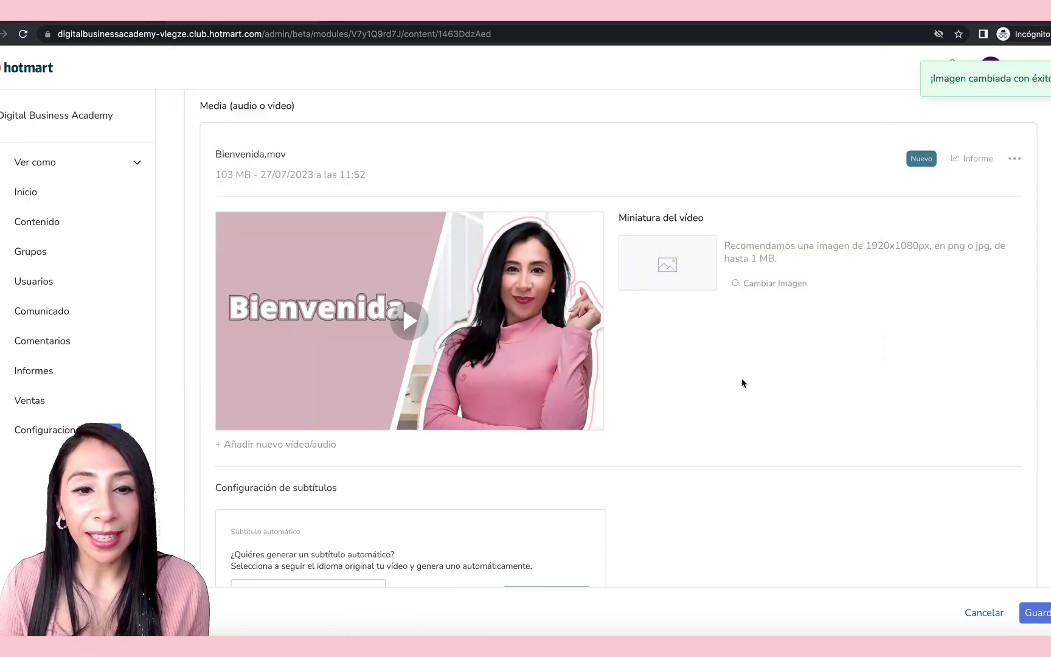
scroll(743, 383, down, 6)
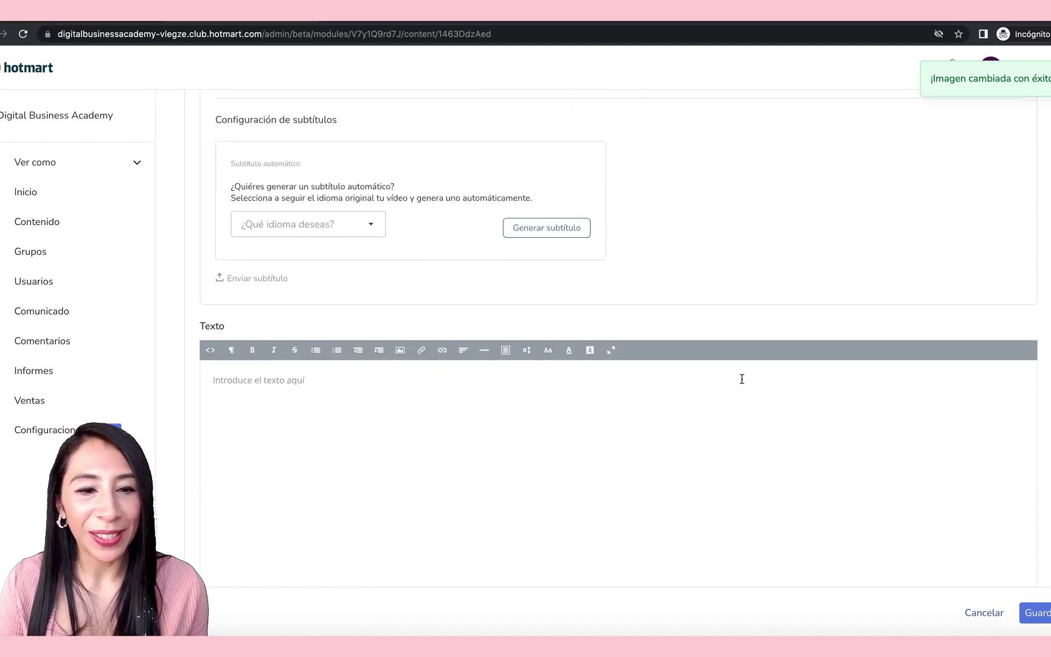
scroll(742, 379, down, 1)
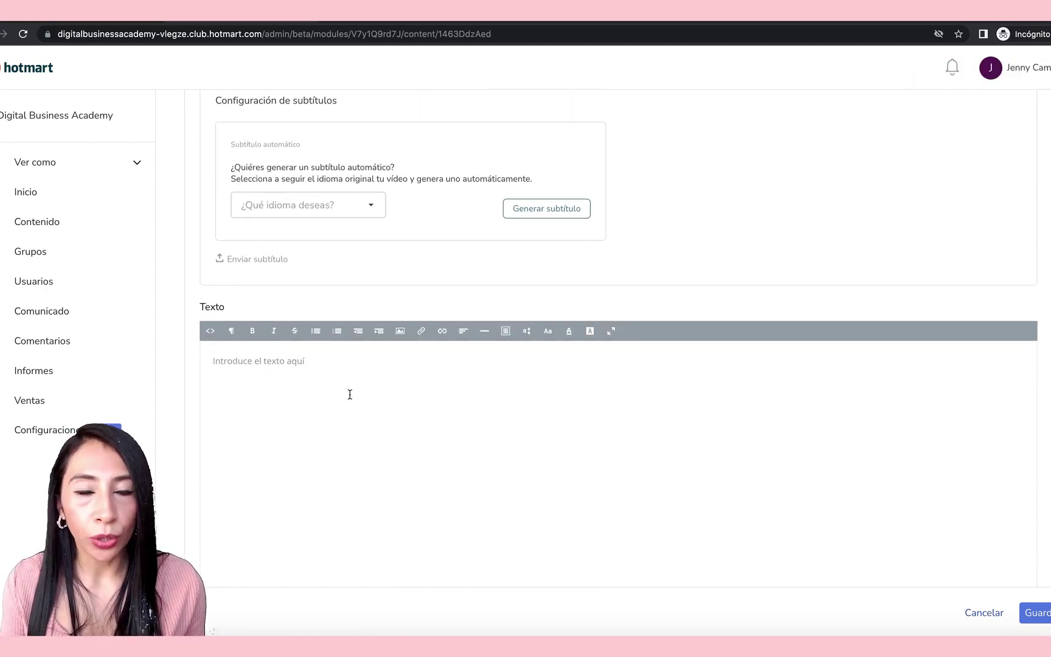
key(ctrl+v)
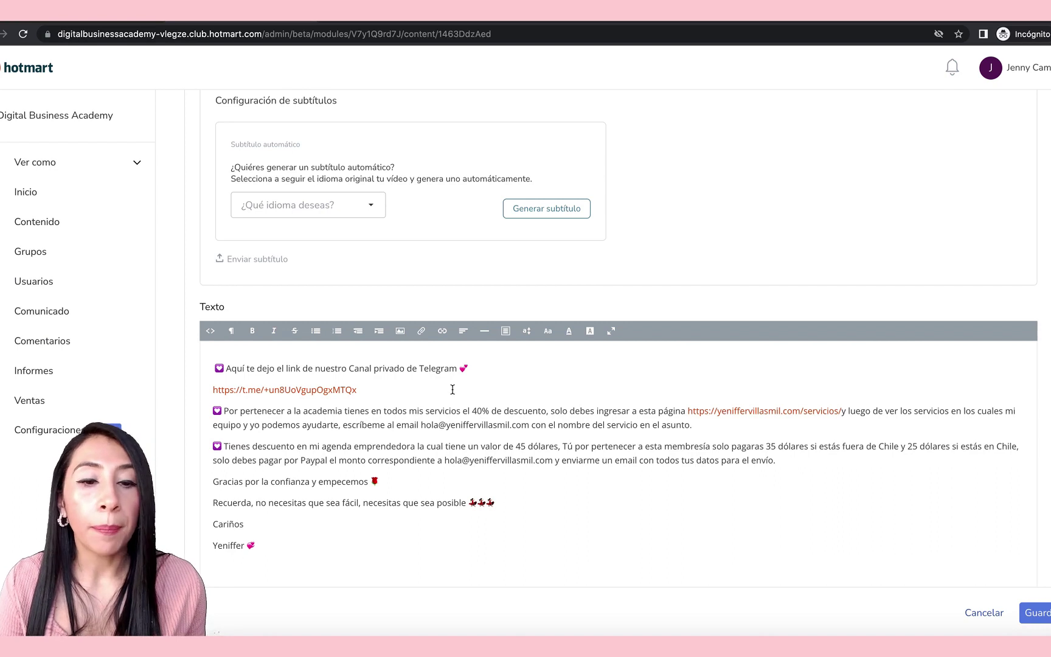
scroll(453, 389, down, 2)
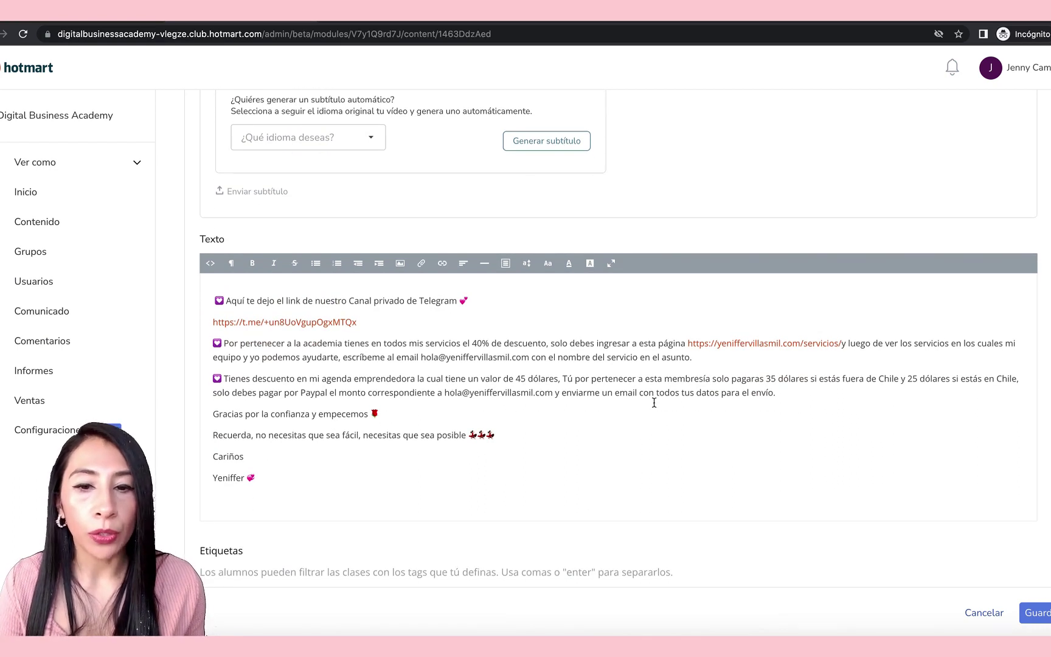
scroll(654, 403, down, 3)
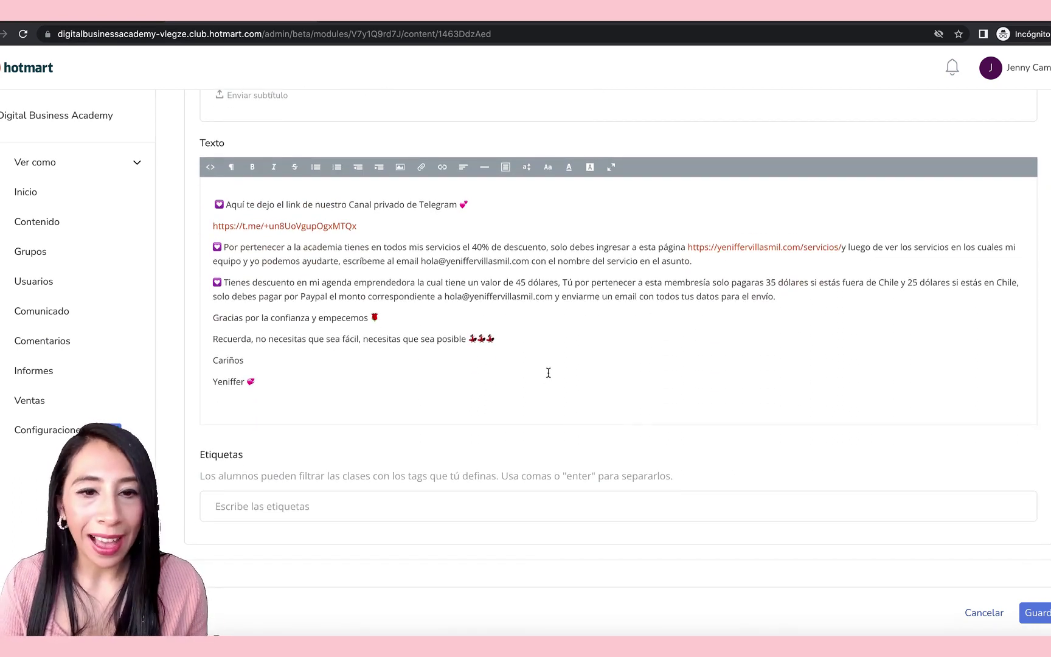
scroll(548, 372, down, 10)
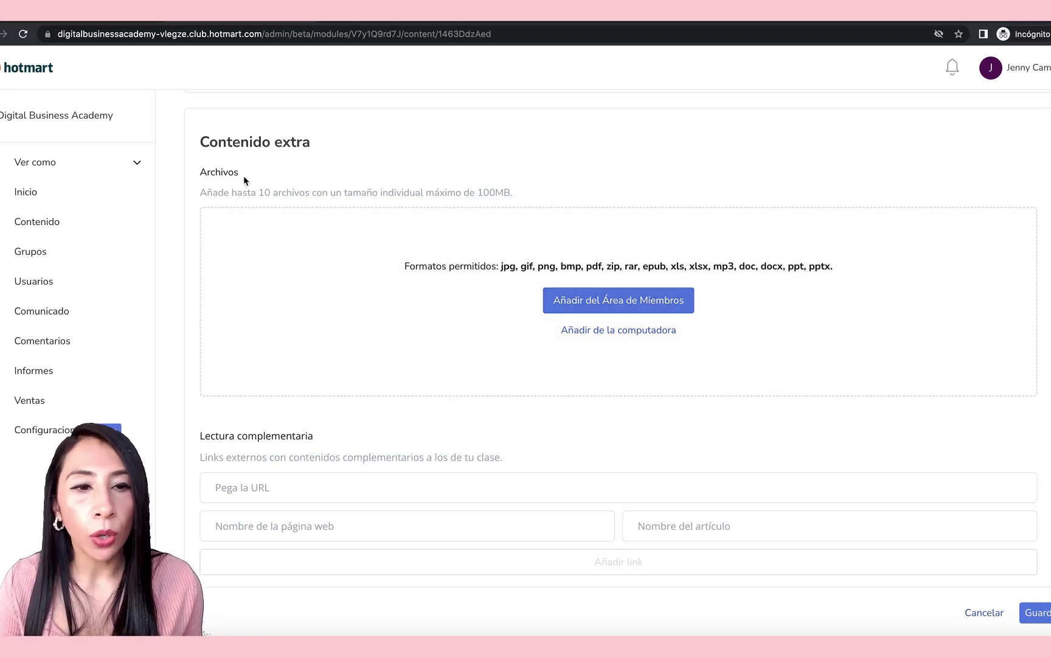
Save the edited Bienvenida page and switch the members area to the Alumno view
scroll(426, 226, up, 3)
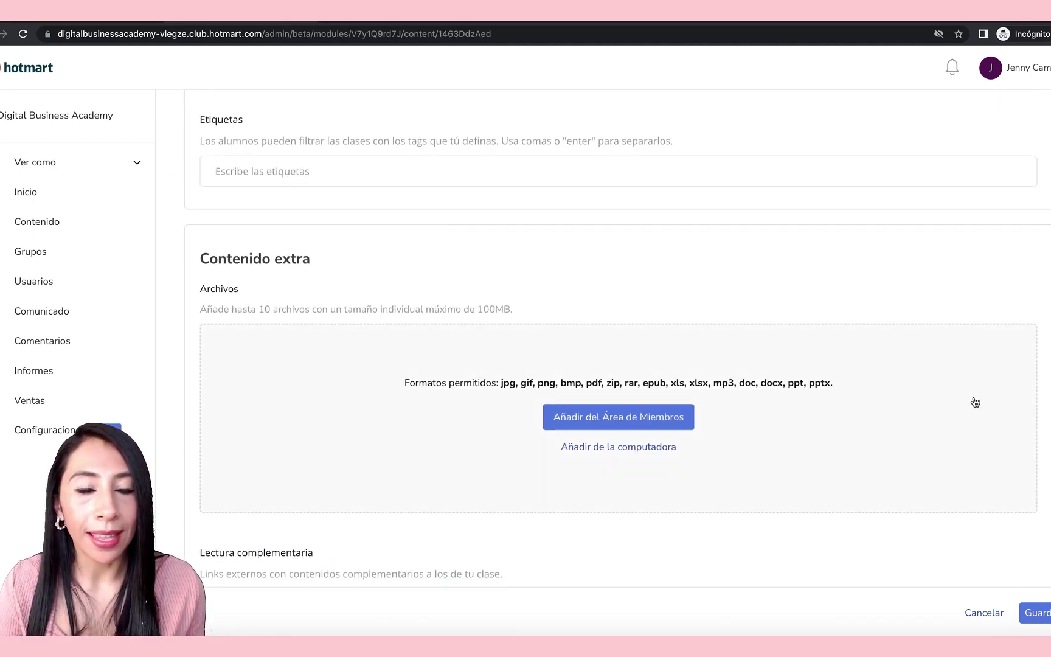
click(1037, 613)
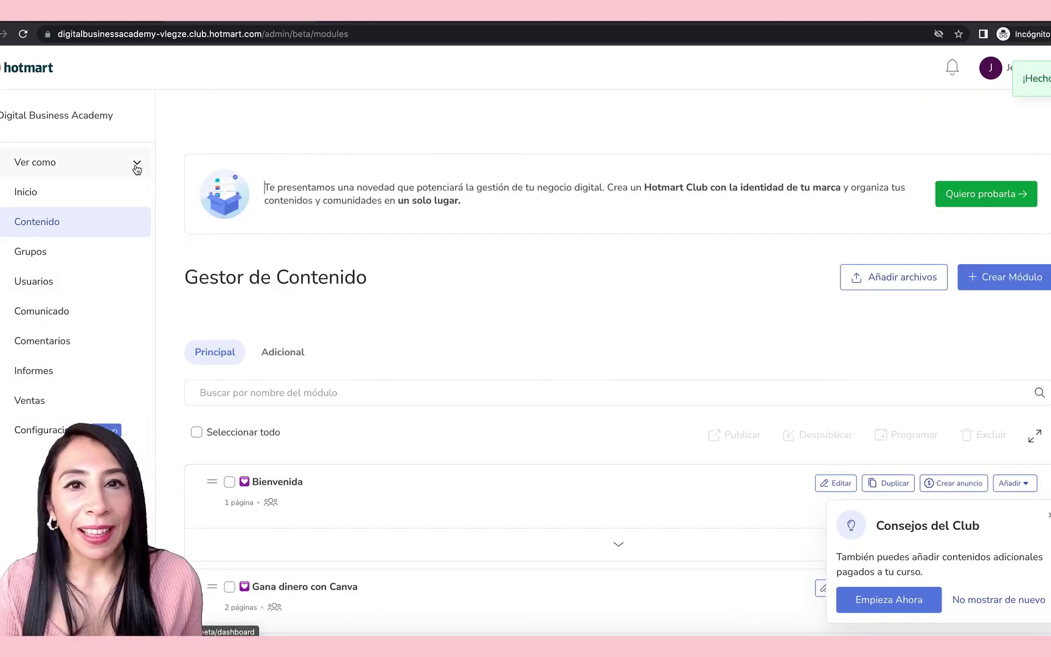
click(127, 164)
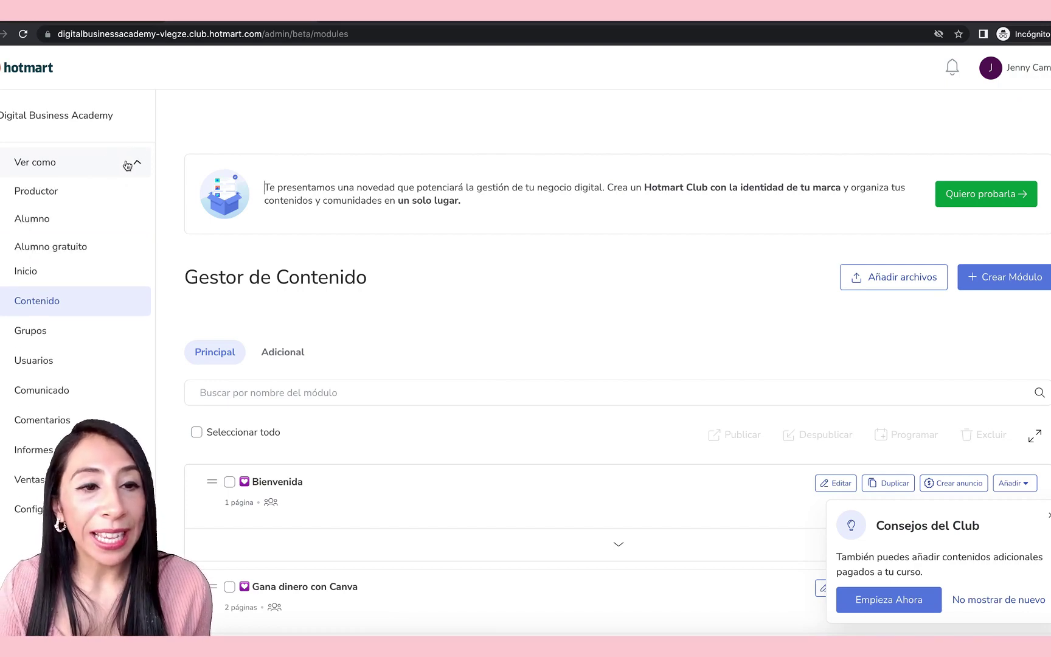
click(35, 220)
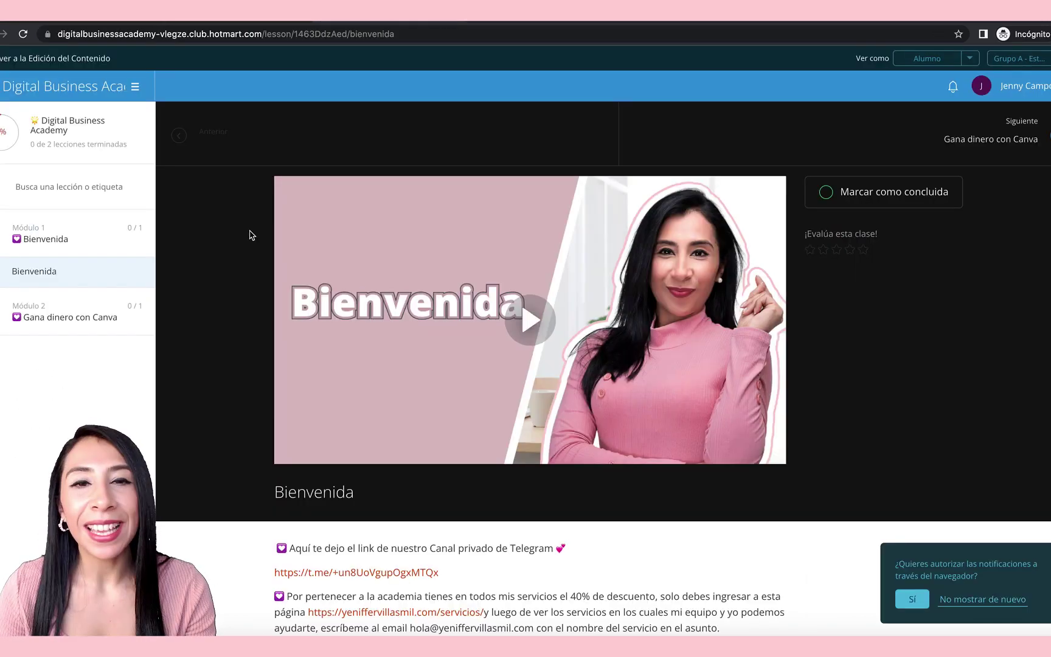
Review the Bienvenida lesson's video and welcome text as a student, and expand the Gana dinero con Canva module to check its page's availability
click(47, 240)
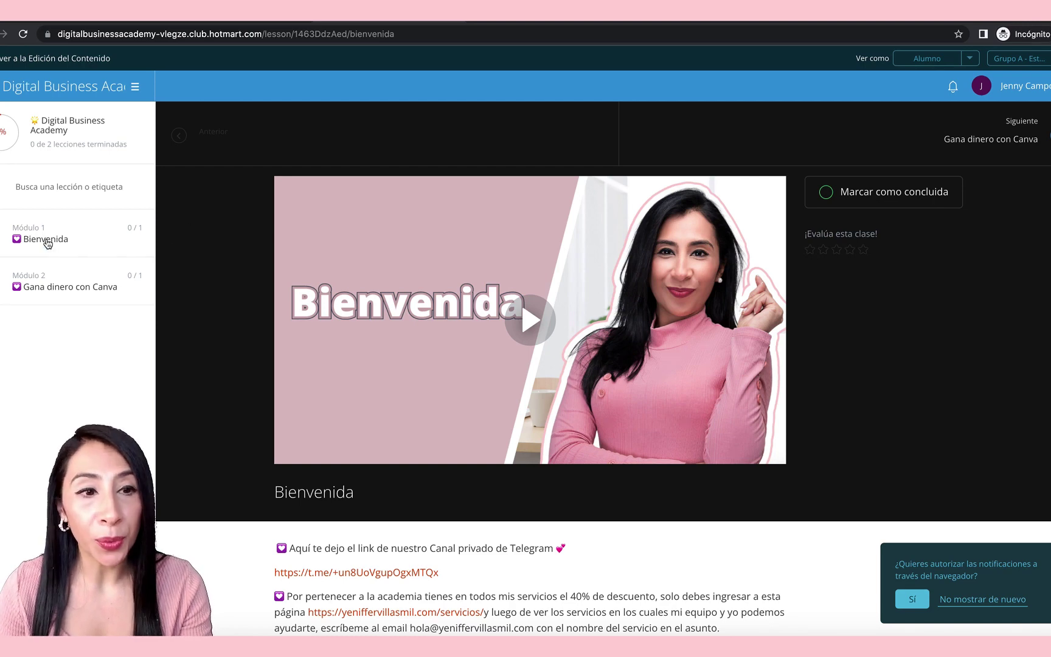
click(48, 242)
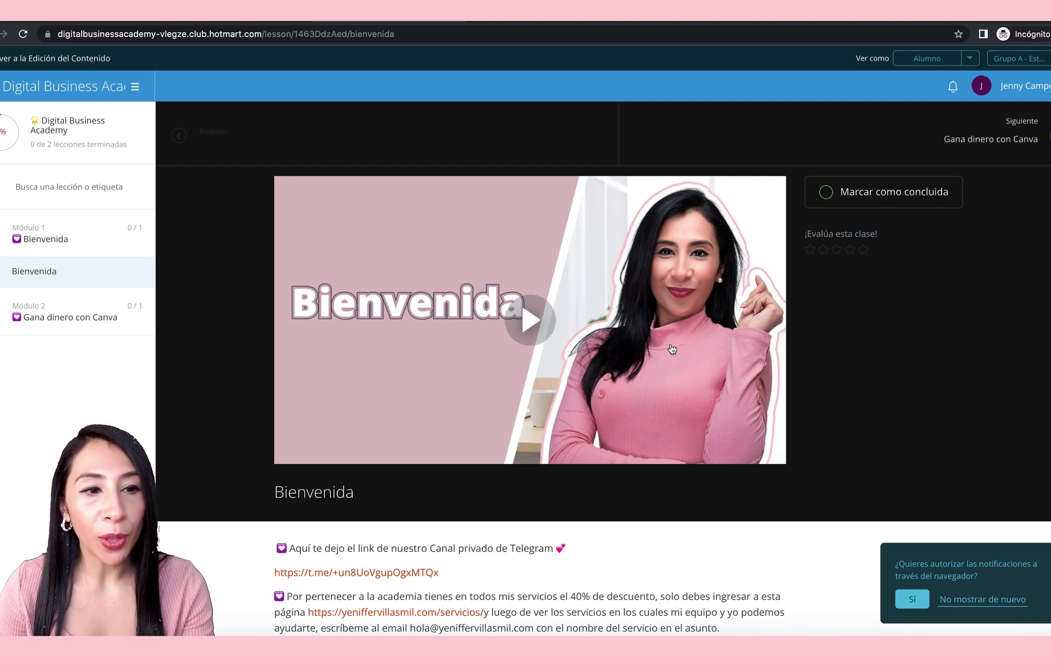
scroll(573, 365, down, 1)
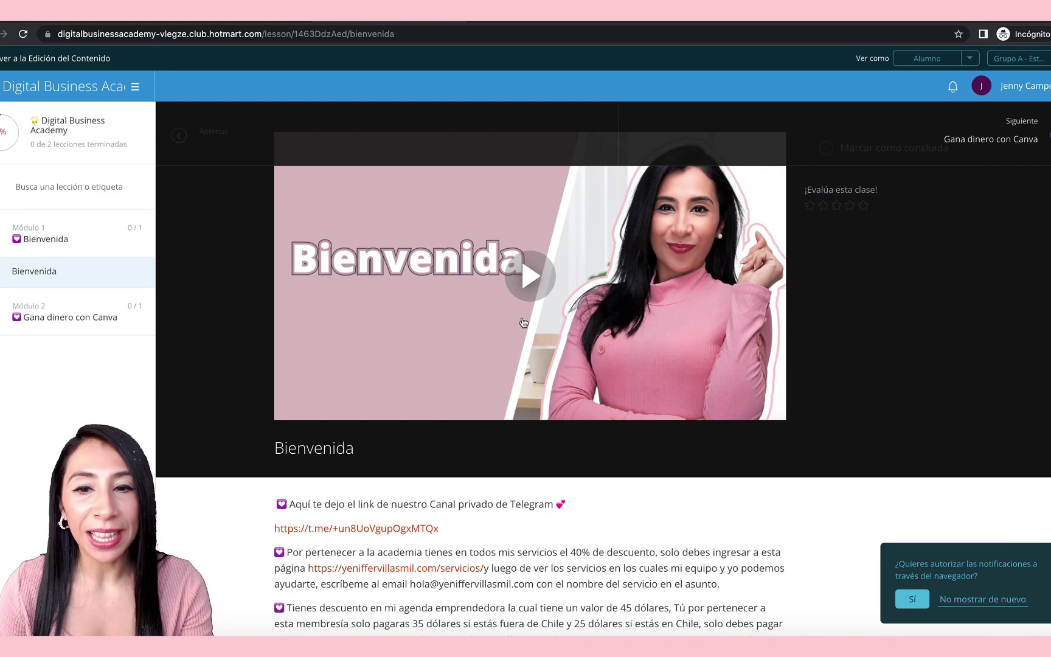
scroll(523, 323, up, 1)
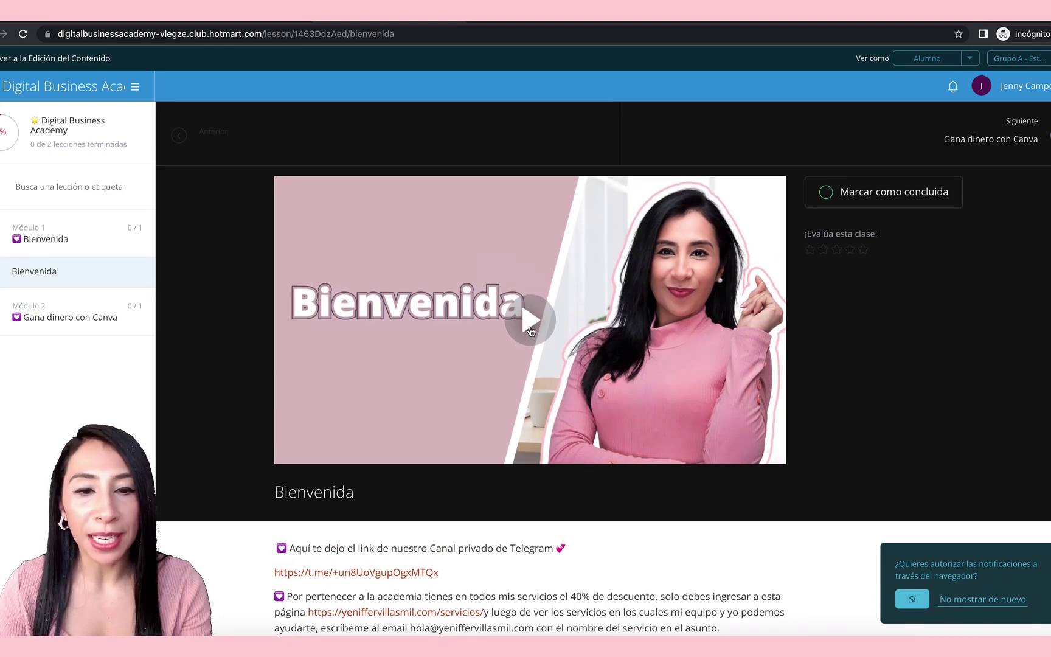
scroll(529, 330, down, 7)
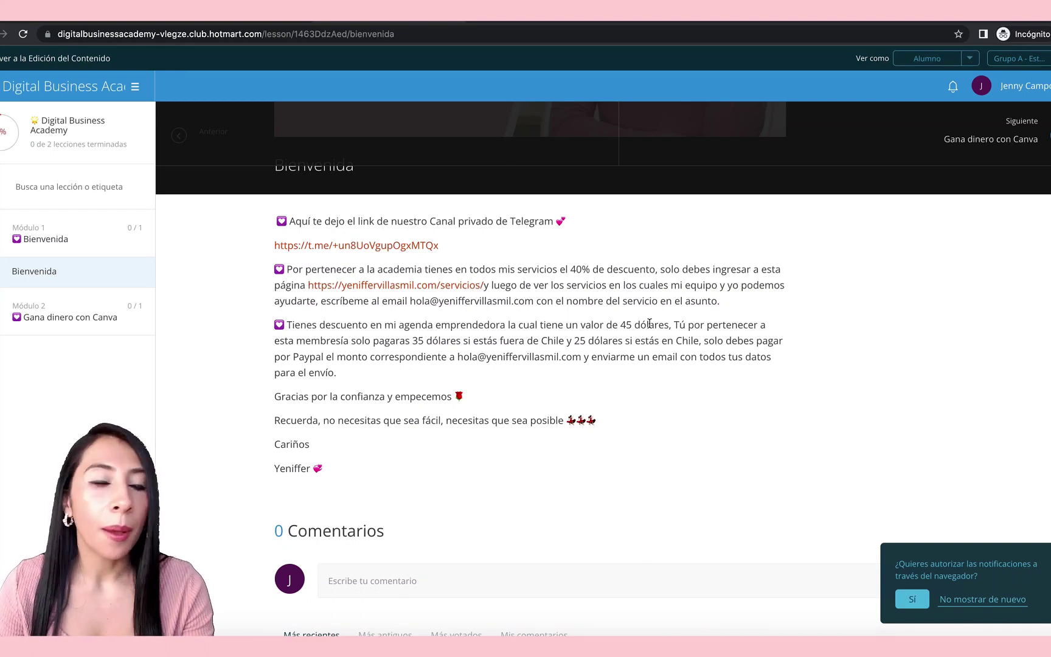
scroll(649, 323, up, 1)
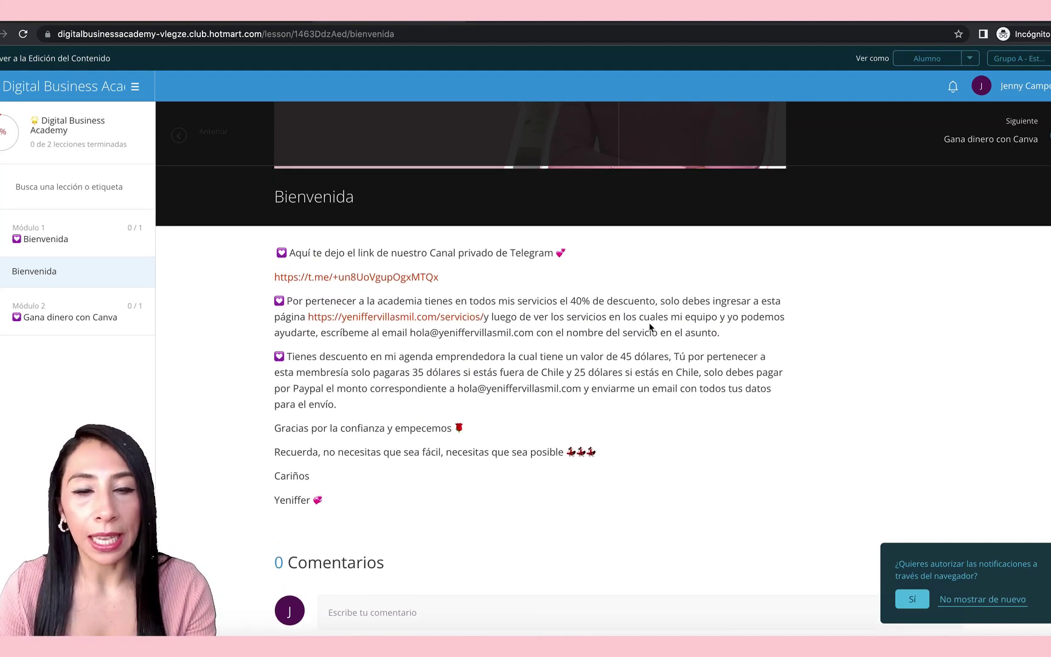
click(48, 317)
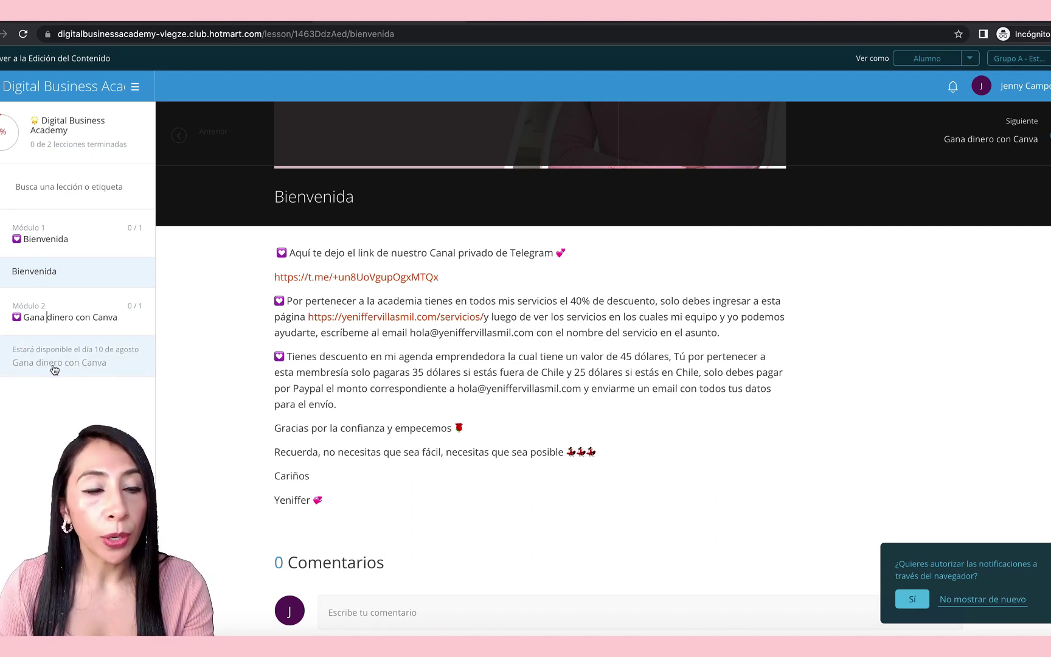